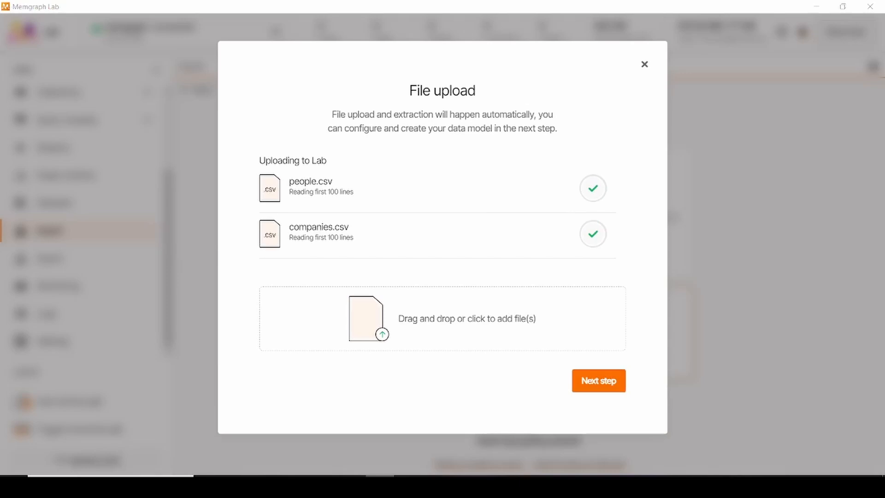
Step: Upload skills.csv and relationships.csv as well, and open people.csv from the uploaded files to configure its import
{"action": "left_click_drag", "start_coordinate": [229, 360], "coordinate": [370, 321]}
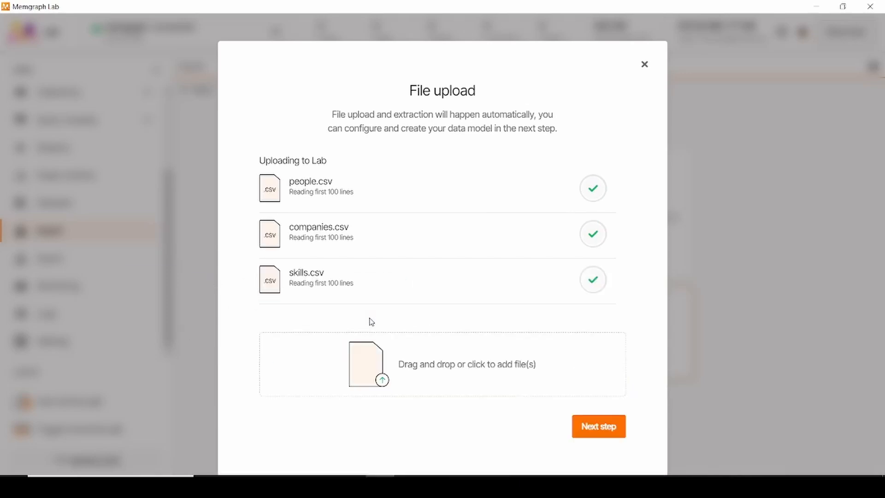
{"action": "left_click_drag", "start_coordinate": [281, 308], "coordinate": [393, 366]}
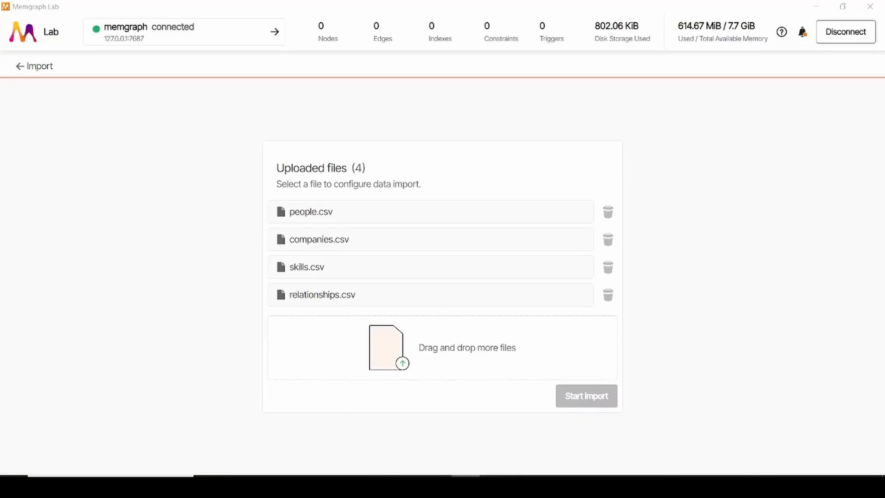
{"action": "left_click", "coordinate": [291, 211]}
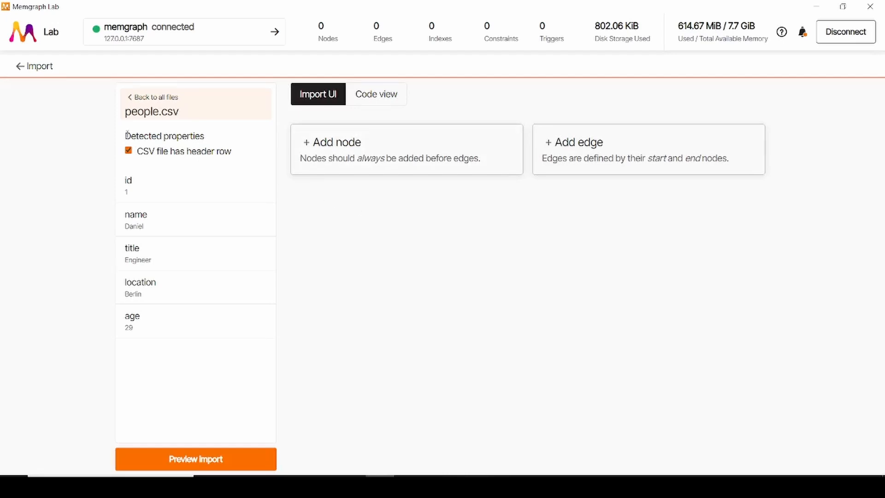
{"action": "left_click_drag", "start_coordinate": [127, 135], "coordinate": [221, 349]}
{"action": "left_click_drag", "start_coordinate": [125, 114], "coordinate": [229, 123]}
{"action": "left_click", "coordinate": [230, 123]}
Step: Add a node to the people.csv import and label it Person
{"action": "left_click", "coordinate": [416, 160]}
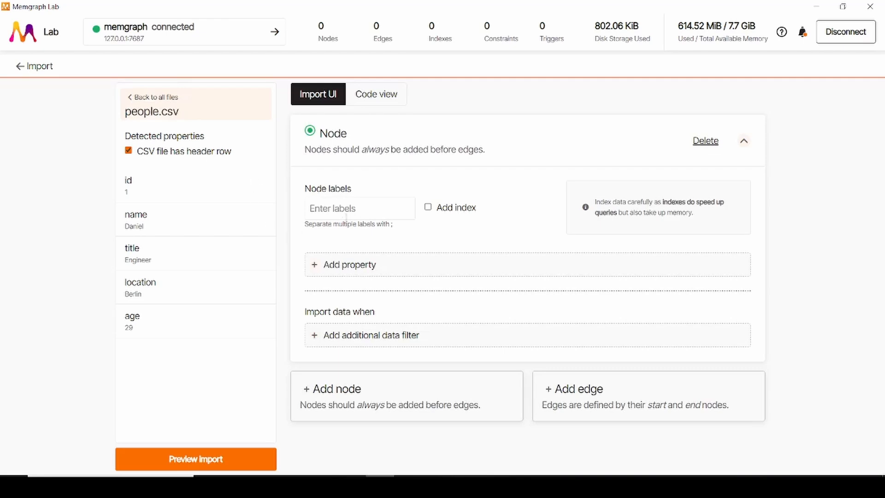
{"action": "left_click", "coordinate": [347, 207]}
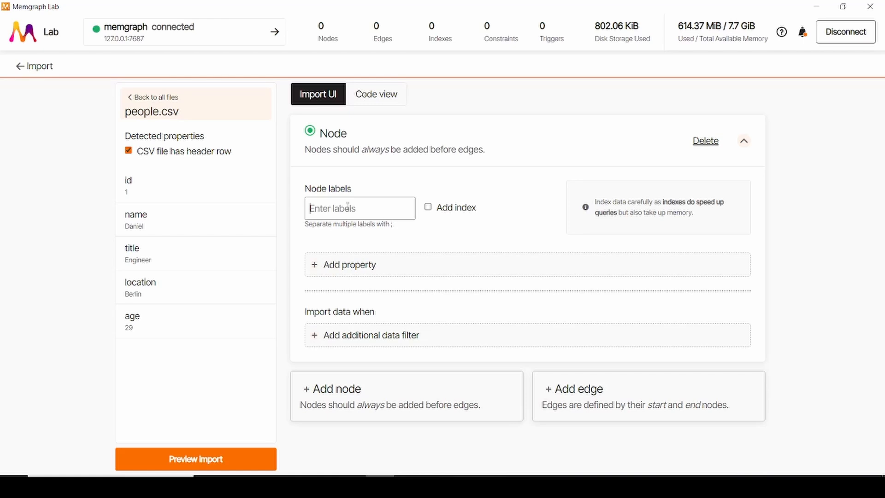
{"action": "type", "text": "Person"}
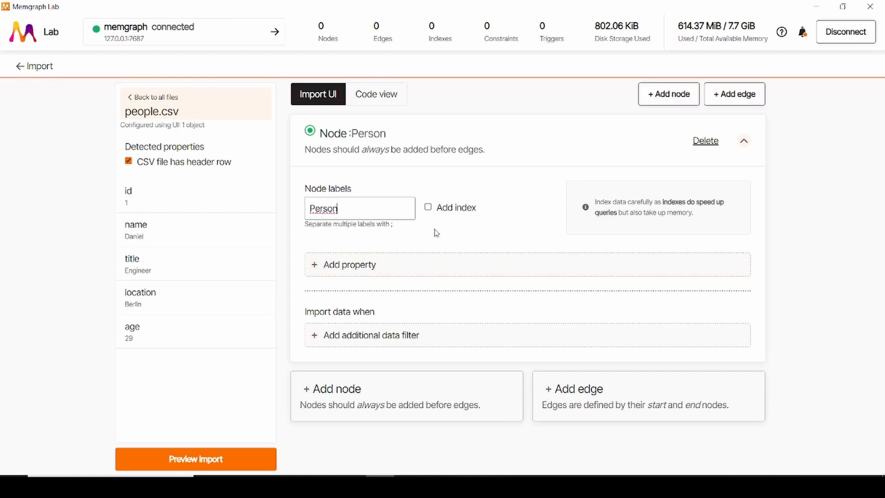
Step: Add the id column from people.csv as a property of the Person node
{"action": "left_click", "coordinate": [341, 265]}
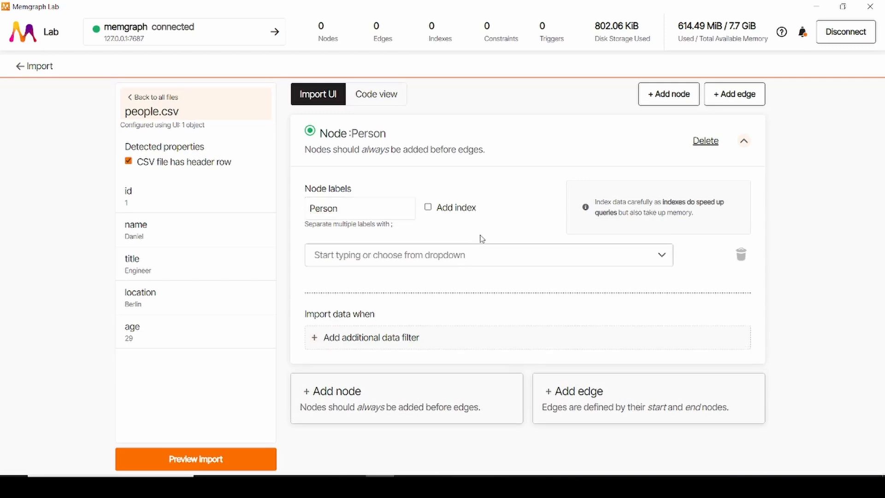
{"action": "left_click", "coordinate": [373, 258]}
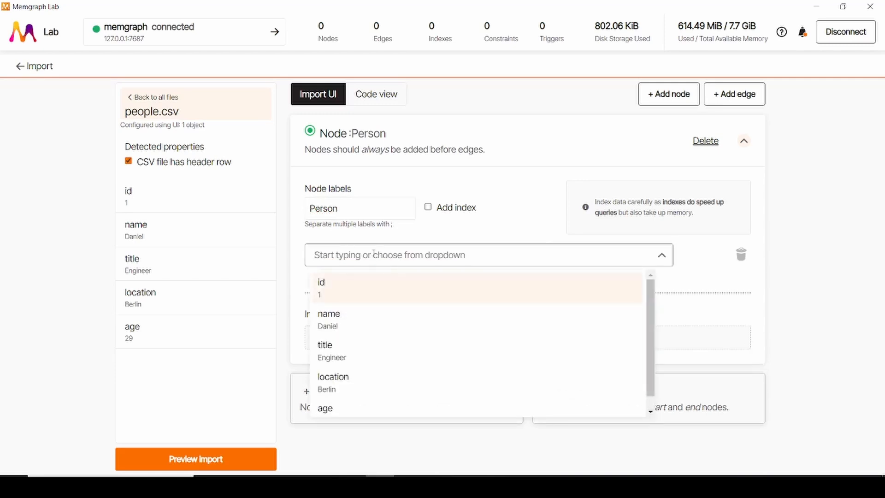
{"action": "scroll", "coordinate": [367, 408], "scroll_direction": "down", "scroll_amount": 1}
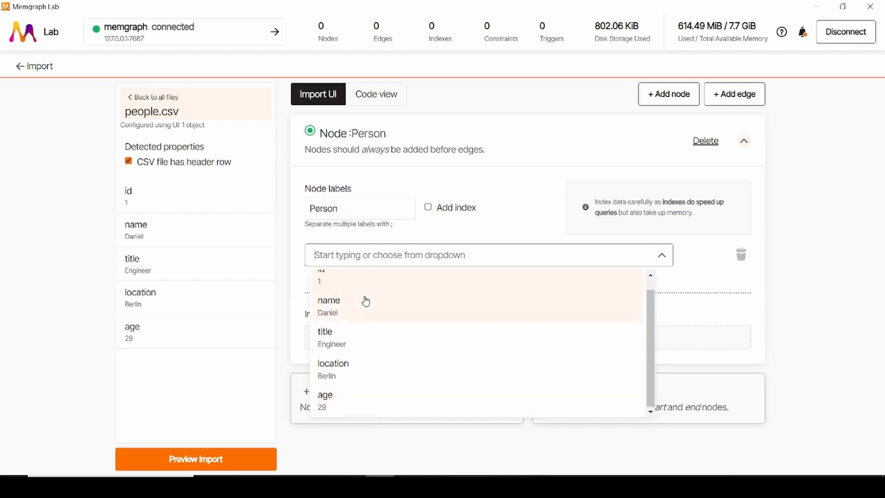
{"action": "scroll", "coordinate": [365, 301], "scroll_direction": "up", "scroll_amount": 1}
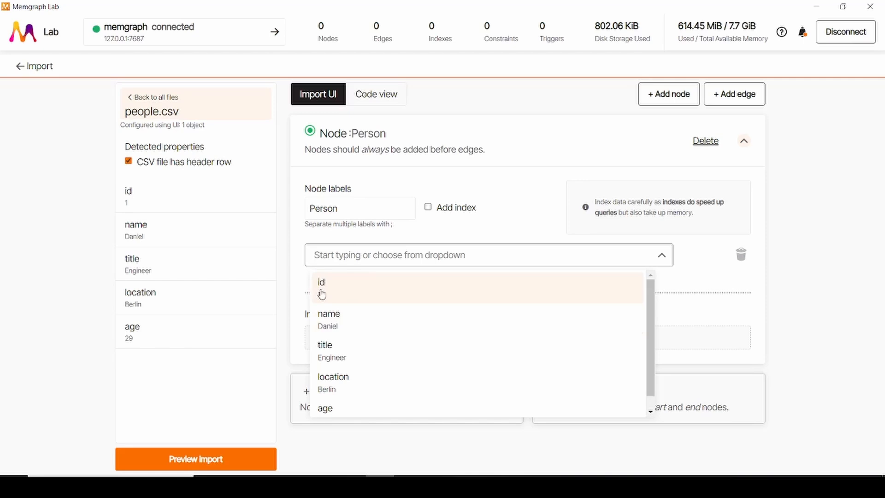
{"action": "left_click", "coordinate": [344, 294]}
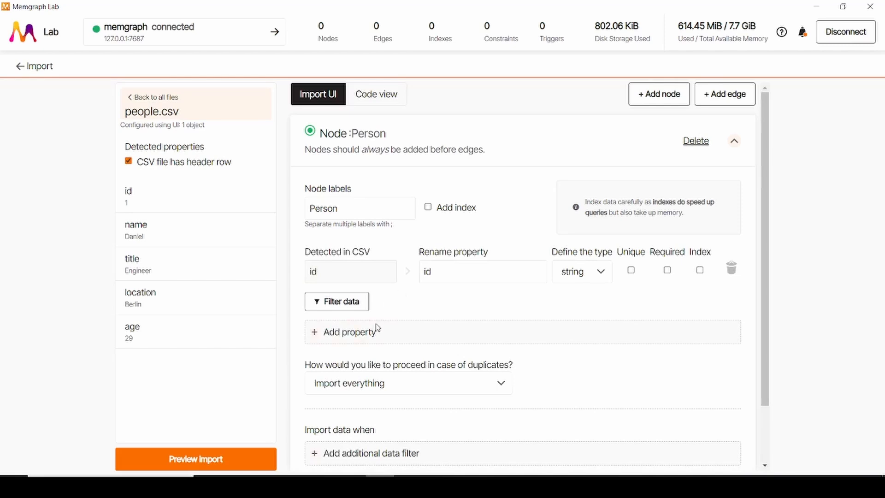
Step: Keep id as the property name, set its type to integer, and mark it as unique and required
{"action": "left_click", "coordinate": [448, 273]}
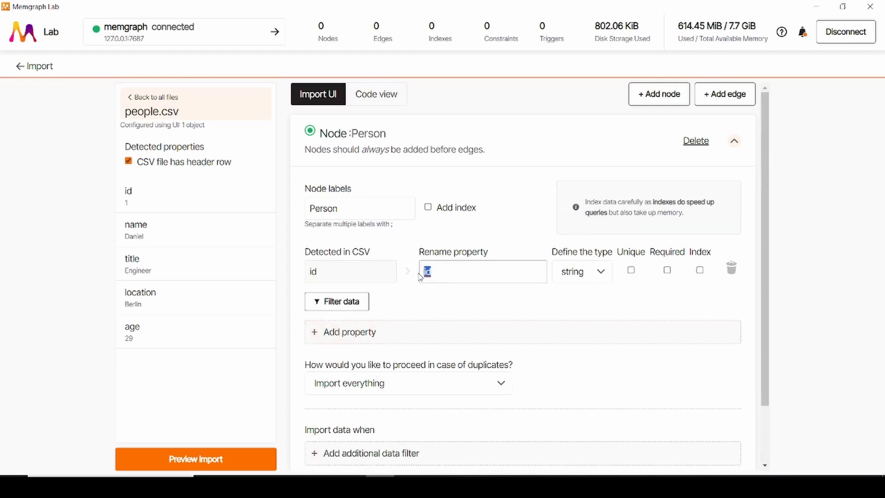
{"action": "double_click", "coordinate": [449, 273]}
{"action": "type", "text": "id"}
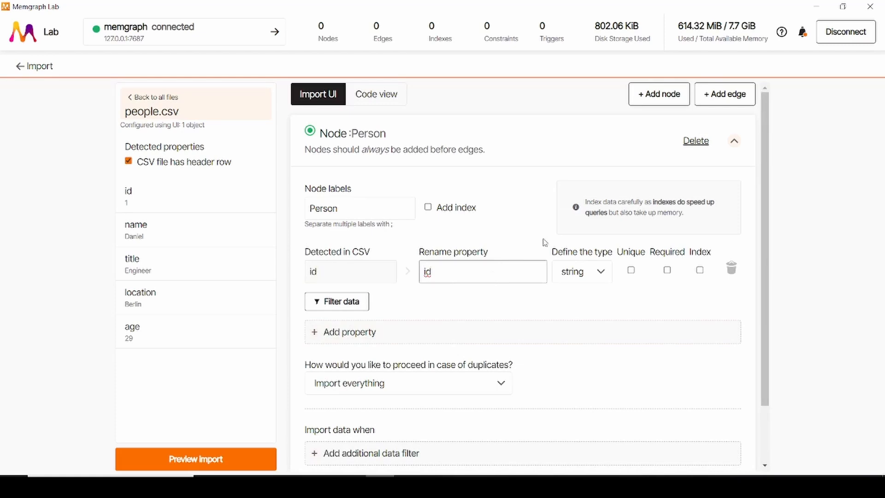
{"action": "left_click", "coordinate": [584, 273]}
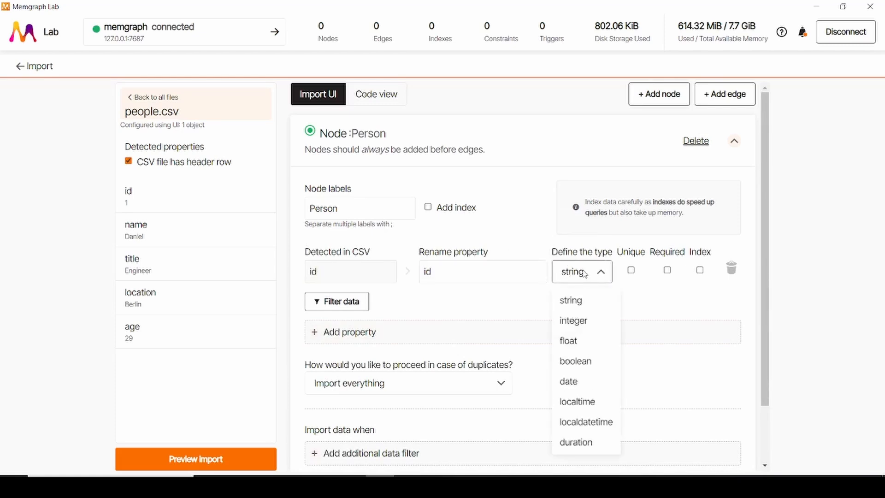
{"action": "left_click", "coordinate": [574, 320]}
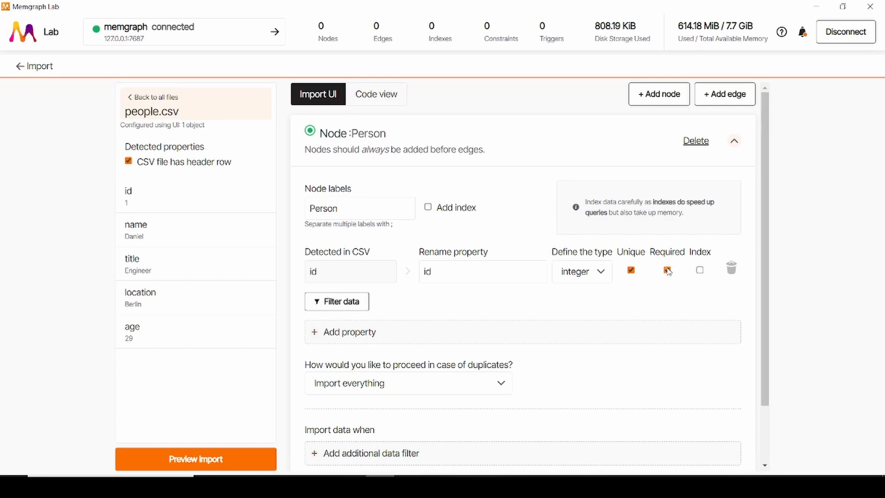
{"action": "mouse_move", "coordinate": [706, 251]}
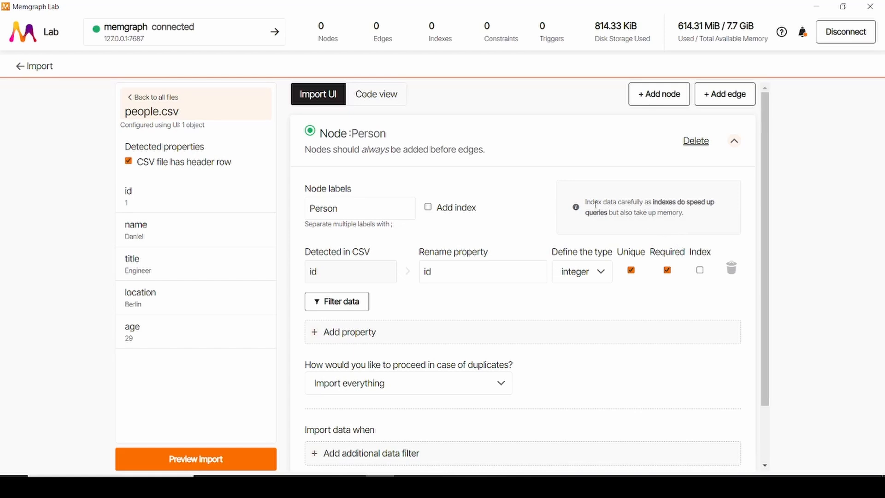
{"action": "left_click_drag", "start_coordinate": [586, 201], "coordinate": [693, 214]}
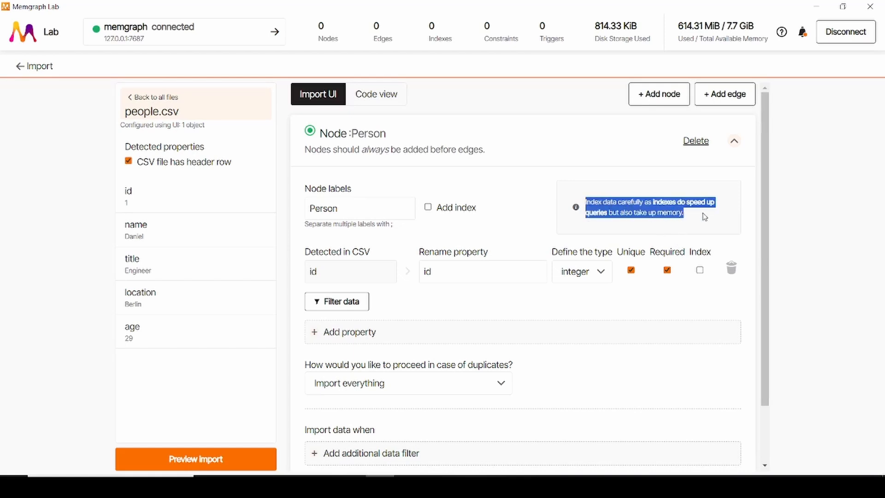
{"action": "left_click", "coordinate": [704, 217]}
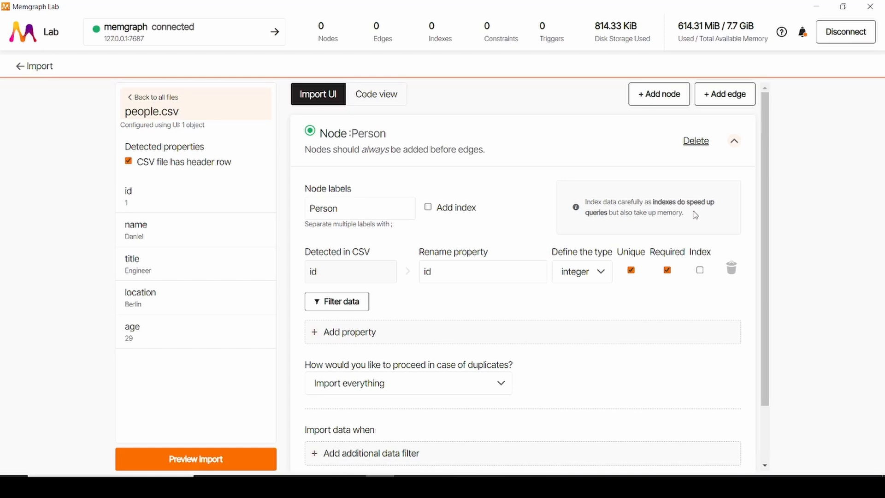
Step: Add the name and title columns as properties of the Person node
{"action": "scroll", "coordinate": [490, 243], "scroll_direction": "down", "scroll_amount": 1}
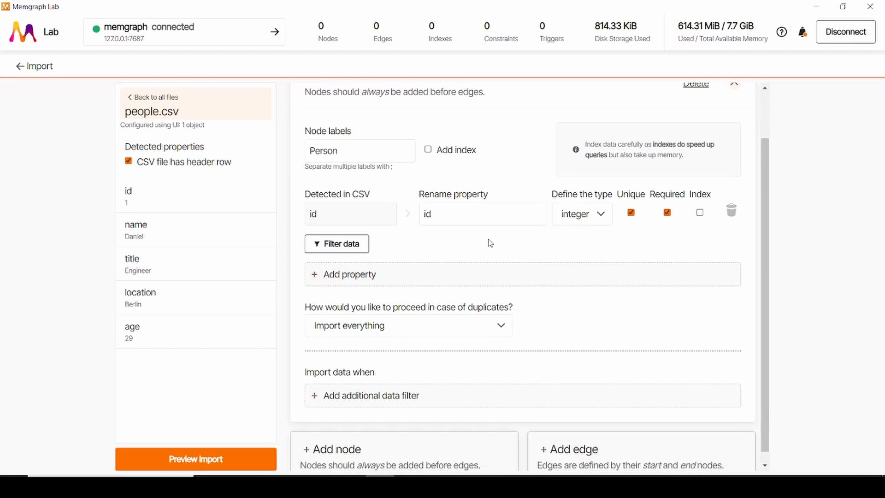
{"action": "left_click", "coordinate": [390, 277]}
{"action": "left_click", "coordinate": [375, 275]}
{"action": "left_click", "coordinate": [362, 347]}
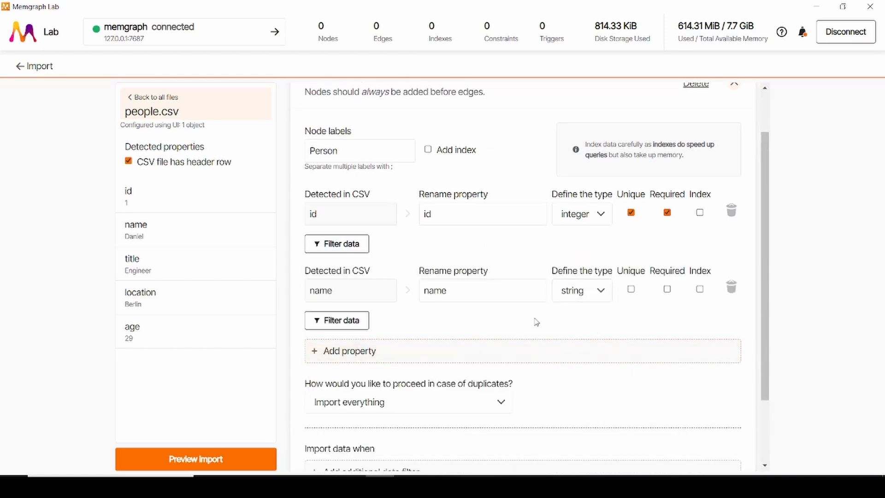
{"action": "scroll", "coordinate": [590, 321], "scroll_direction": "down", "scroll_amount": 1}
{"action": "left_click", "coordinate": [433, 297]}
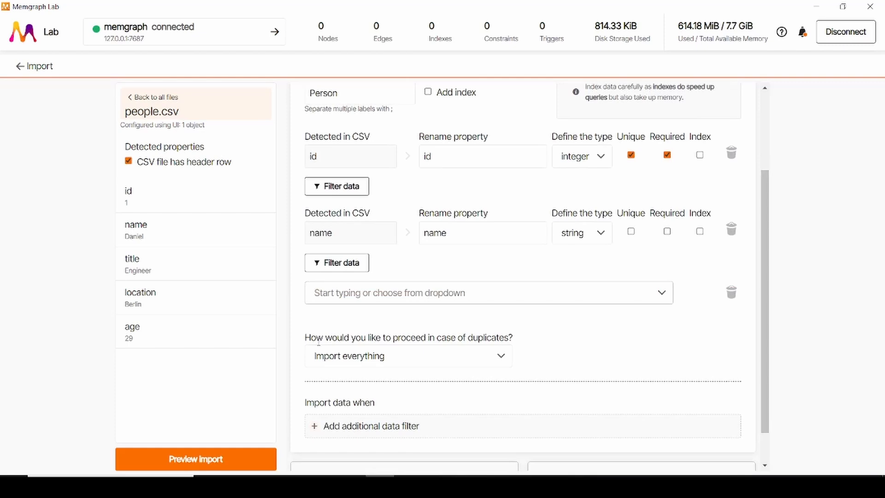
{"action": "left_click", "coordinate": [330, 295]}
{"action": "left_click", "coordinate": [345, 395]}
Step: Add the location column as a property of the Person node
{"action": "scroll", "coordinate": [531, 273], "scroll_direction": "down", "scroll_amount": 2}
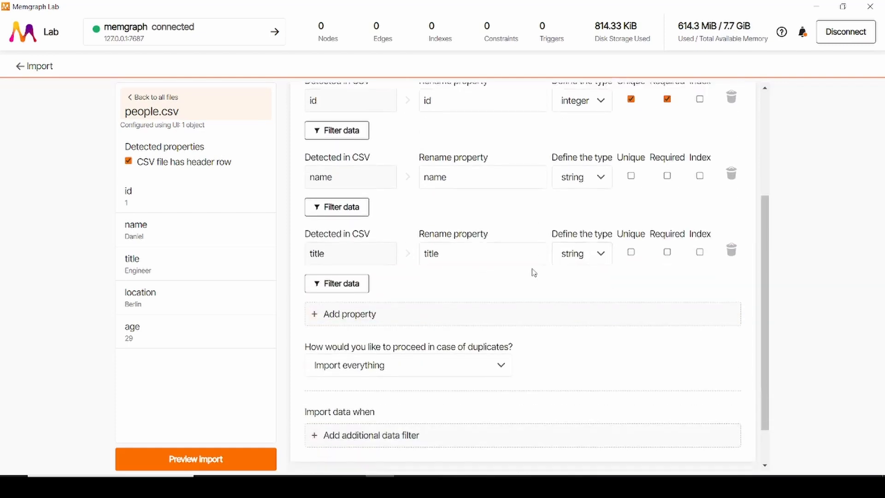
{"action": "left_click", "coordinate": [349, 270]}
{"action": "left_click", "coordinate": [349, 272]}
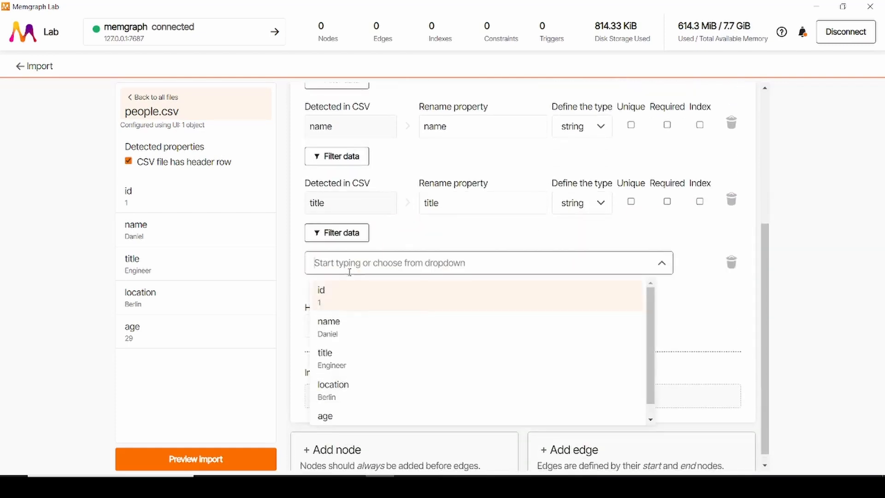
{"action": "left_click", "coordinate": [375, 385]}
Step: Add the age column as a Person node property and set its type to integer
{"action": "scroll", "coordinate": [368, 291], "scroll_direction": "down", "scroll_amount": 1}
{"action": "left_click", "coordinate": [364, 270]}
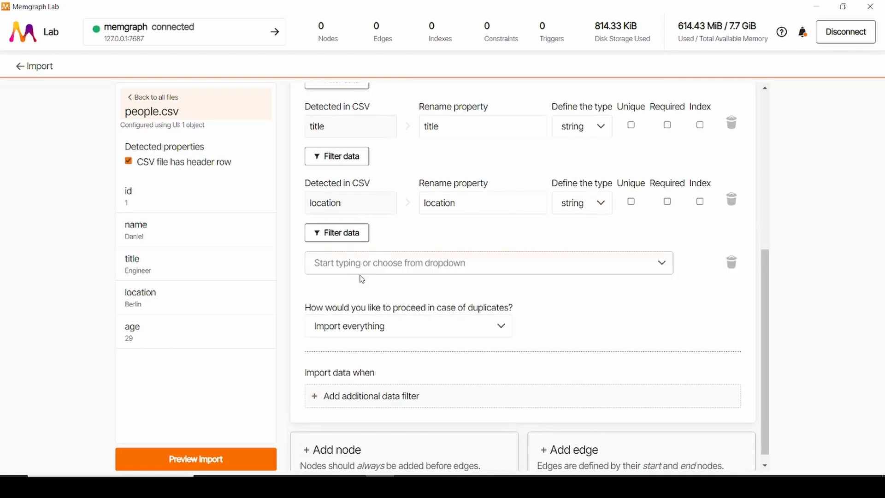
{"action": "left_click", "coordinate": [355, 268]}
{"action": "scroll", "coordinate": [357, 398], "scroll_direction": "down", "scroll_amount": 1}
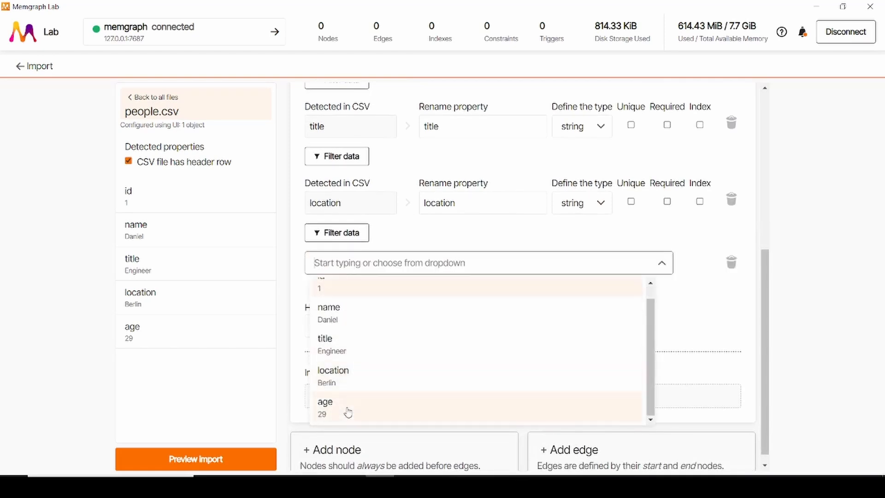
{"action": "left_click", "coordinate": [348, 412]}
{"action": "left_click", "coordinate": [581, 286]}
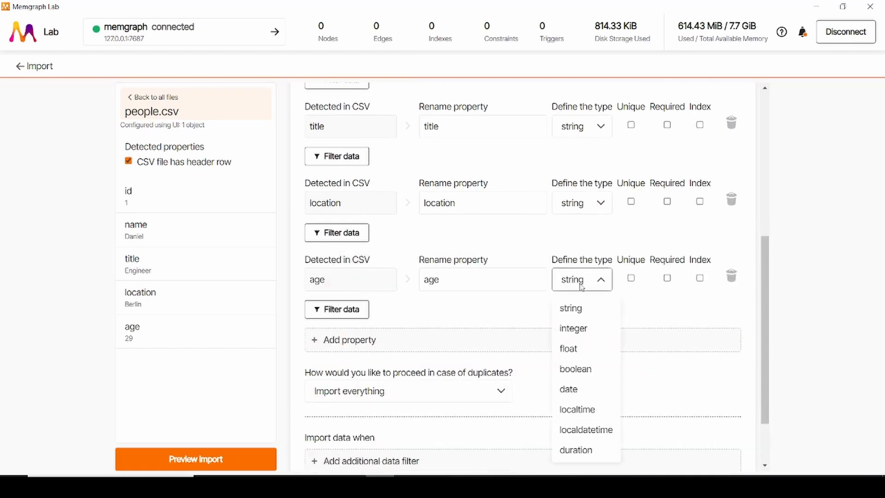
{"action": "left_click", "coordinate": [570, 327]}
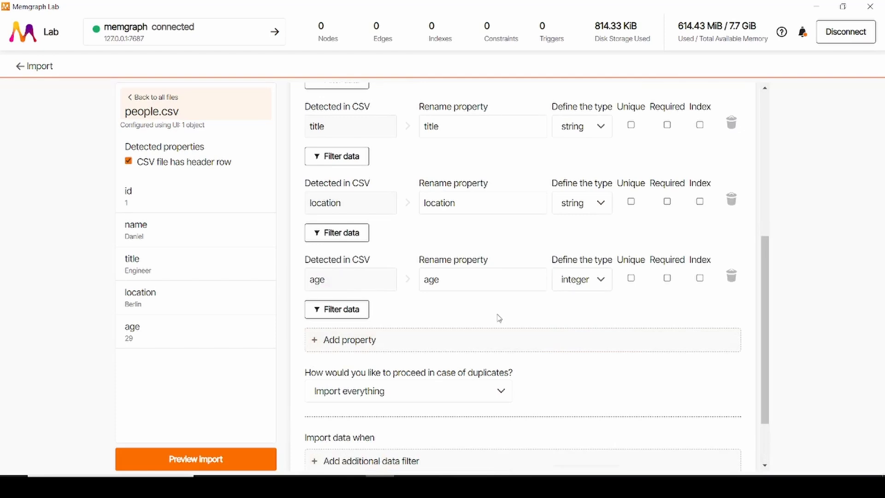
Step: Set duplicate handling for the Person node to Merge, with duplicates identified by id
{"action": "scroll", "coordinate": [500, 318], "scroll_direction": "down", "scroll_amount": 1}
{"action": "scroll", "coordinate": [588, 302], "scroll_direction": "down", "scroll_amount": 1}
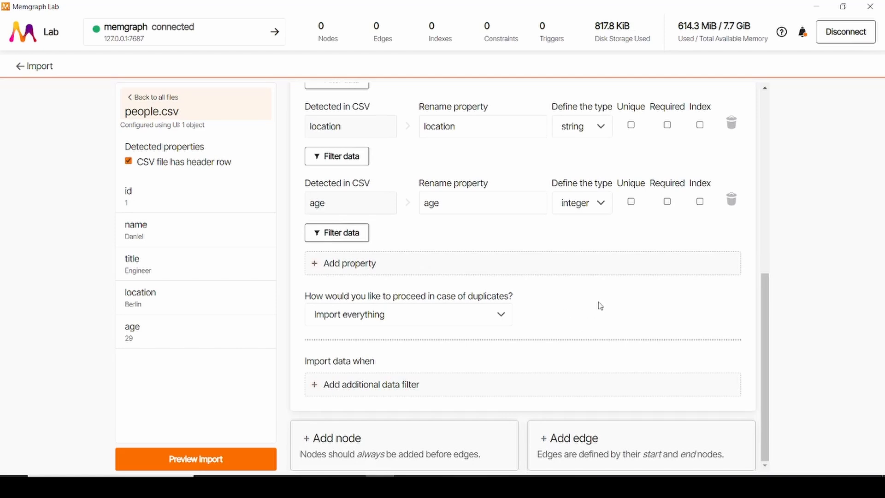
{"action": "left_click", "coordinate": [430, 313]}
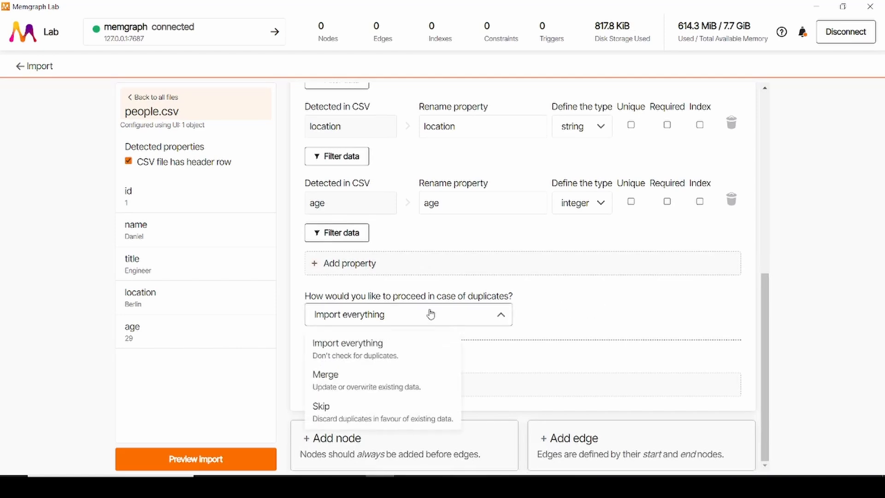
{"action": "left_click", "coordinate": [360, 388]}
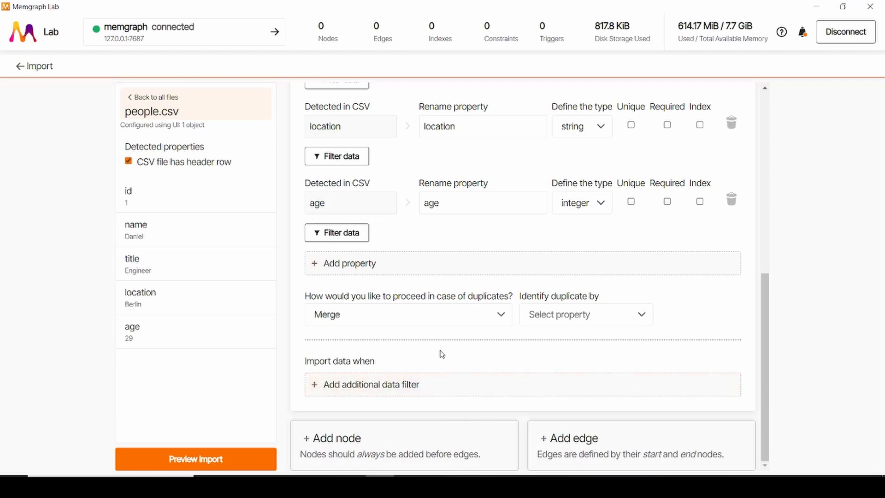
{"action": "left_click", "coordinate": [570, 320]}
{"action": "left_click", "coordinate": [546, 347]}
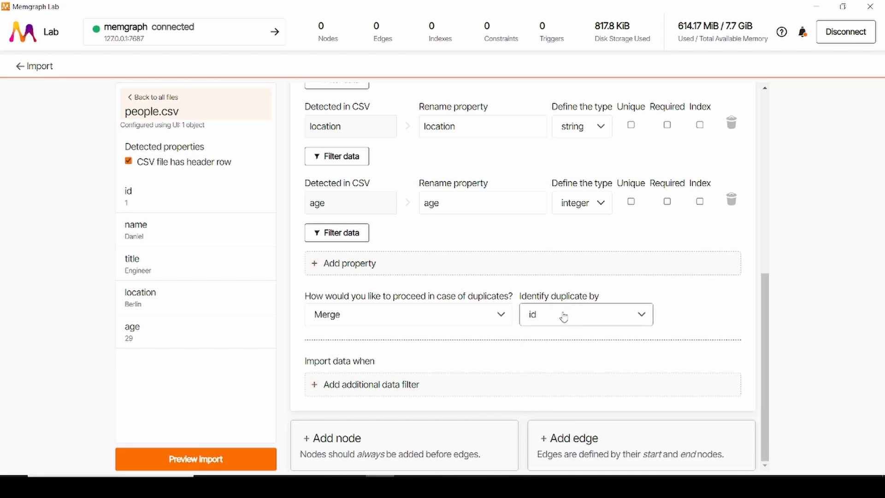
{"action": "scroll", "coordinate": [569, 297], "scroll_direction": "up", "scroll_amount": 2}
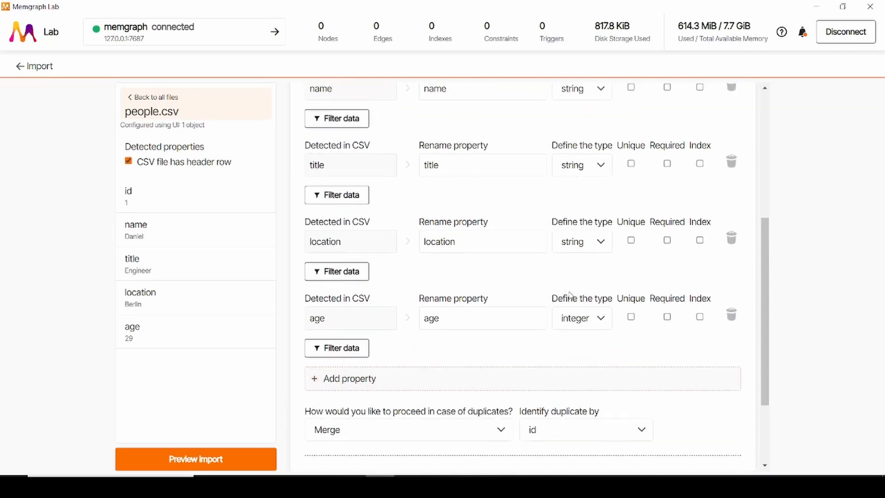
{"action": "scroll", "coordinate": [570, 295], "scroll_direction": "up", "scroll_amount": 1}
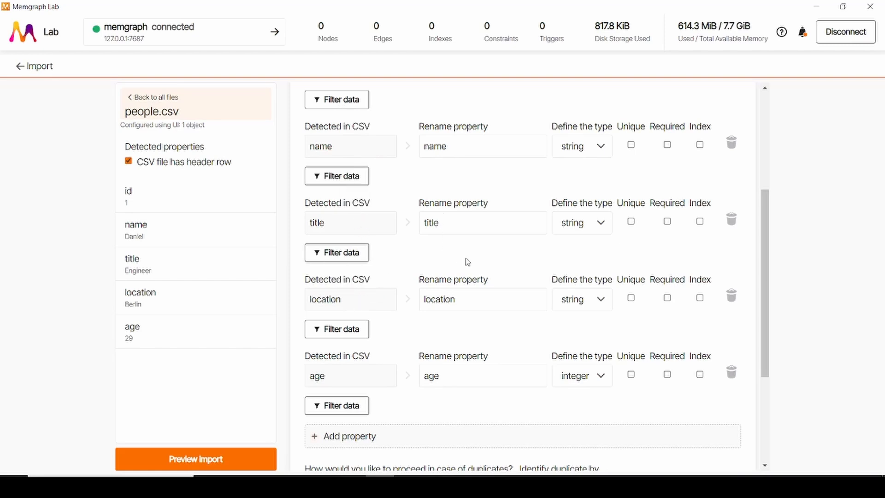
{"action": "scroll", "coordinate": [467, 262], "scroll_direction": "down", "scroll_amount": 4}
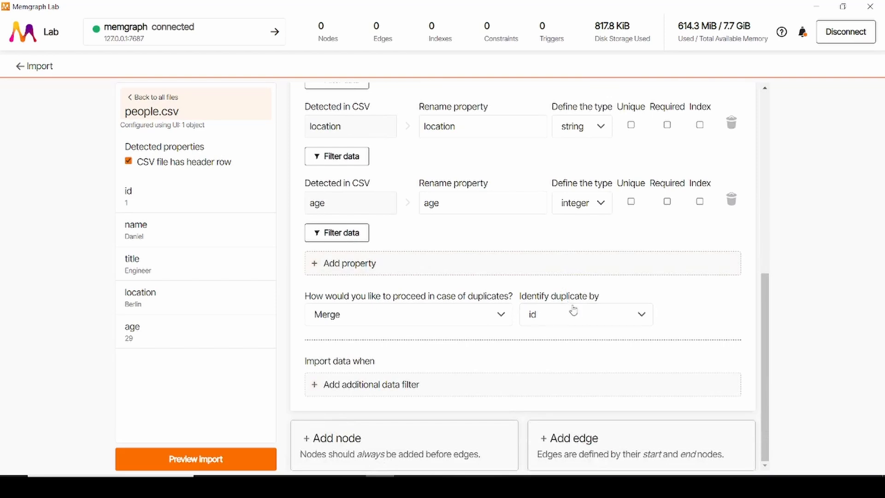
{"action": "left_click_drag", "start_coordinate": [532, 297], "coordinate": [602, 295]}
{"action": "left_click", "coordinate": [603, 295]}
{"action": "left_click", "coordinate": [381, 389]}
{"action": "left_click", "coordinate": [592, 387]}
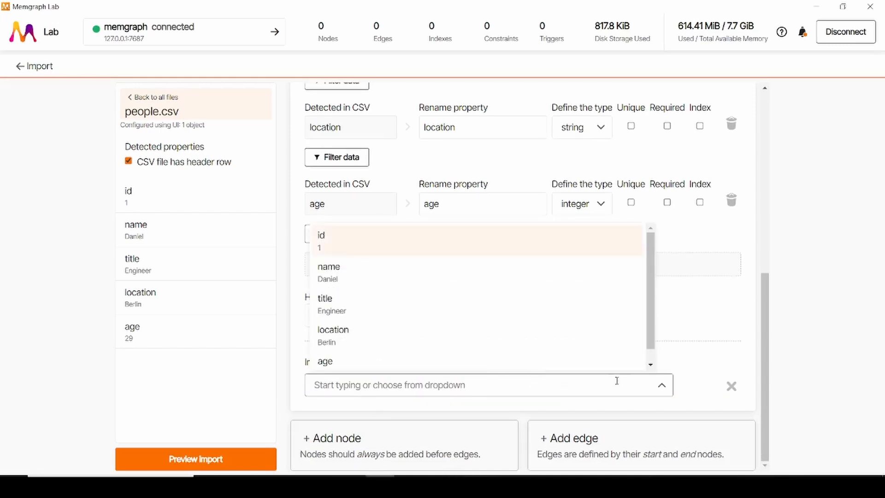
{"action": "scroll", "coordinate": [461, 326], "scroll_direction": "down", "scroll_amount": 1}
{"action": "scroll", "coordinate": [462, 326], "scroll_direction": "up", "scroll_amount": 1}
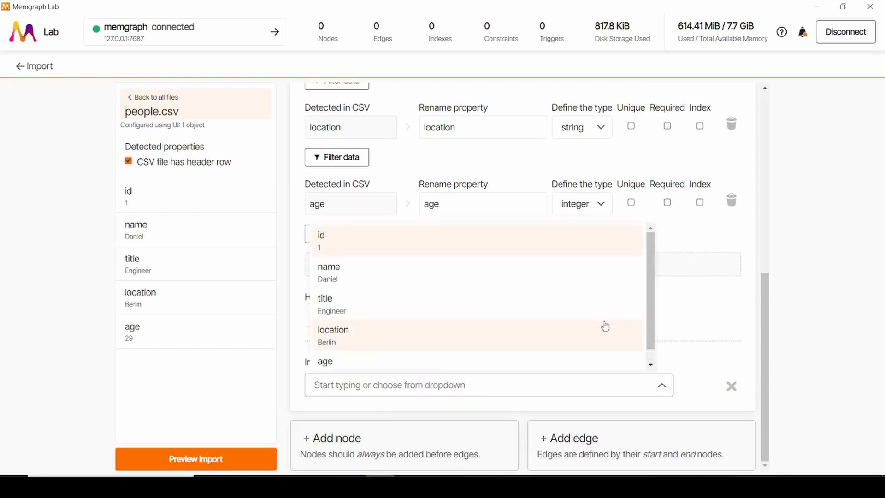
{"action": "left_click", "coordinate": [708, 347]}
{"action": "left_click", "coordinate": [731, 386]}
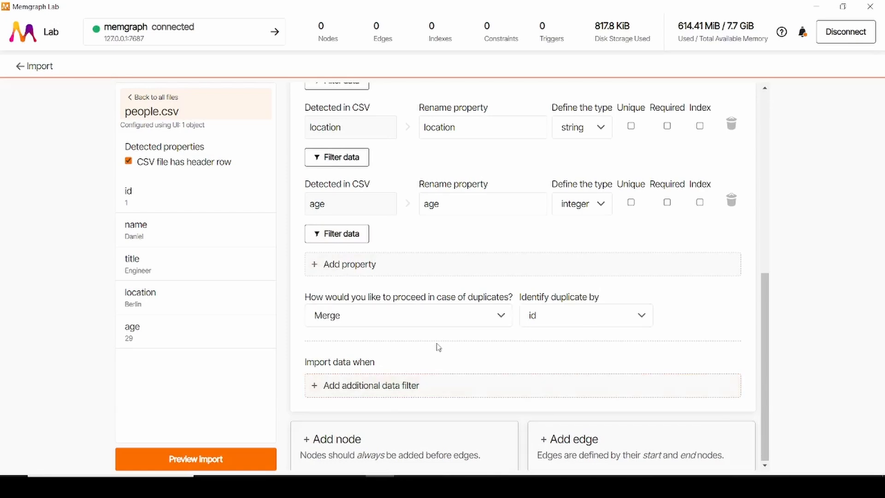
{"action": "scroll", "coordinate": [458, 342], "scroll_direction": "up", "scroll_amount": 5}
{"action": "scroll", "coordinate": [458, 343], "scroll_direction": "down", "scroll_amount": 5}
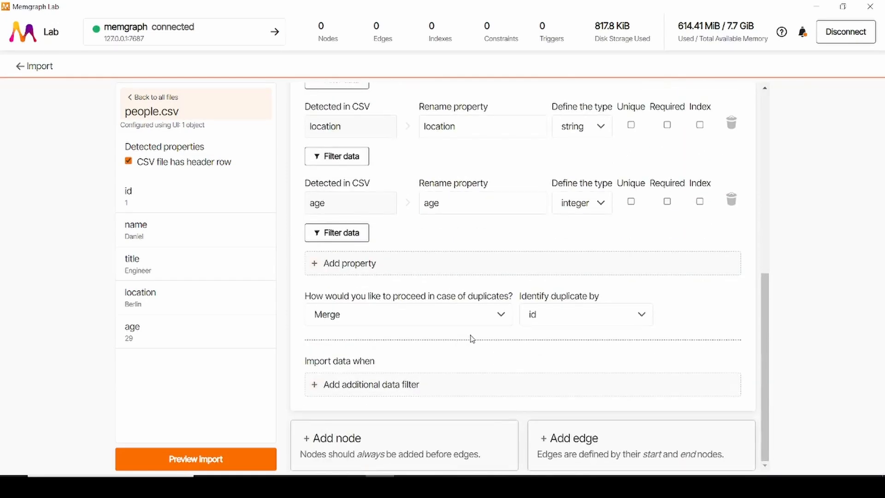
Step: Open companies.csv from the uploaded files and add a node labelled Company
{"action": "left_click", "coordinate": [134, 97]}
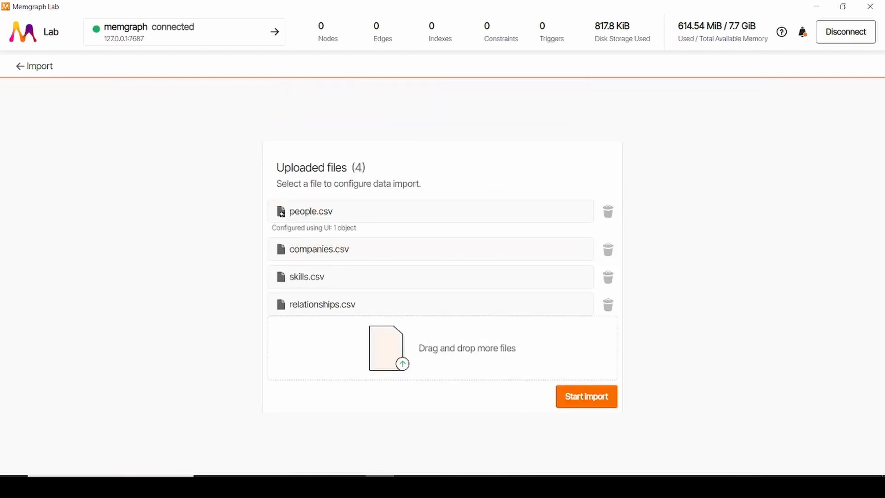
{"action": "left_click", "coordinate": [382, 254]}
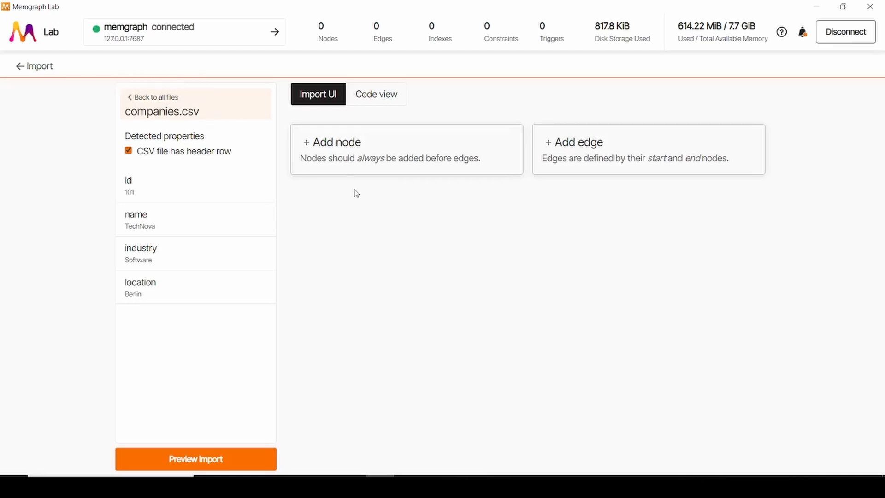
{"action": "left_click", "coordinate": [351, 151]}
{"action": "left_click", "coordinate": [358, 218]}
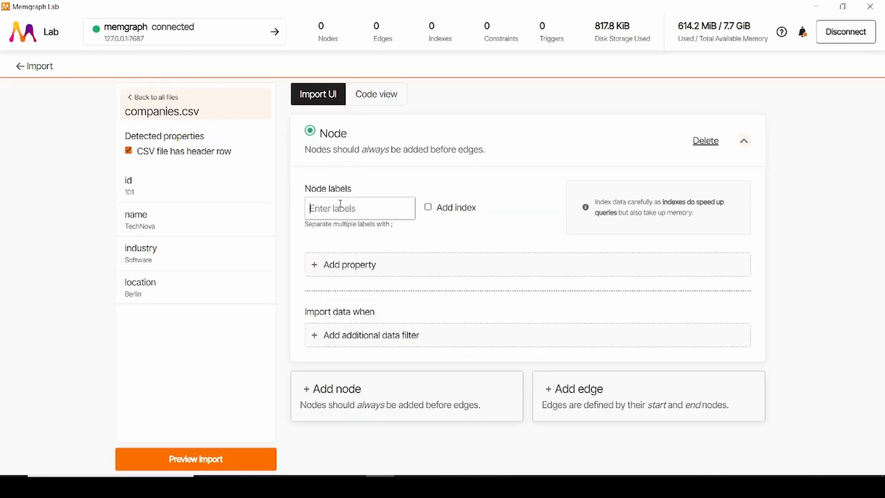
{"action": "type", "text": "Company"}
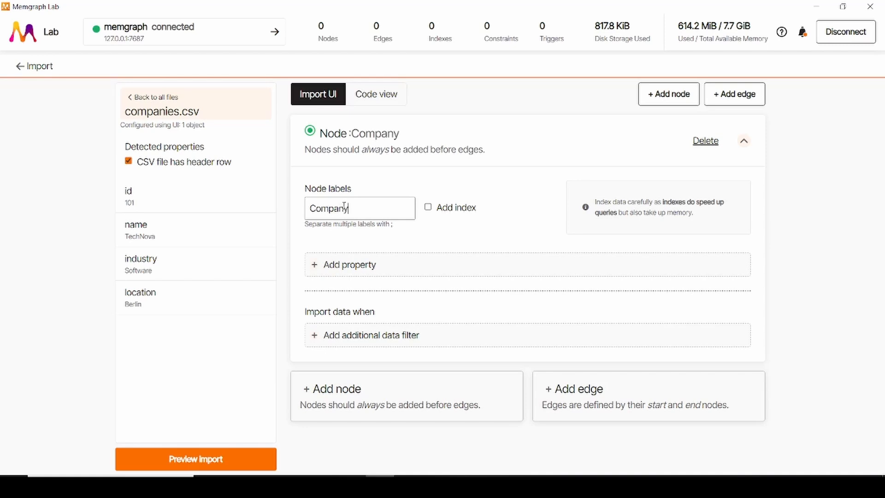
Step: Add the id column as a Company node property with type integer, marked as unique and required
{"action": "left_click", "coordinate": [371, 265]}
{"action": "left_click", "coordinate": [365, 258]}
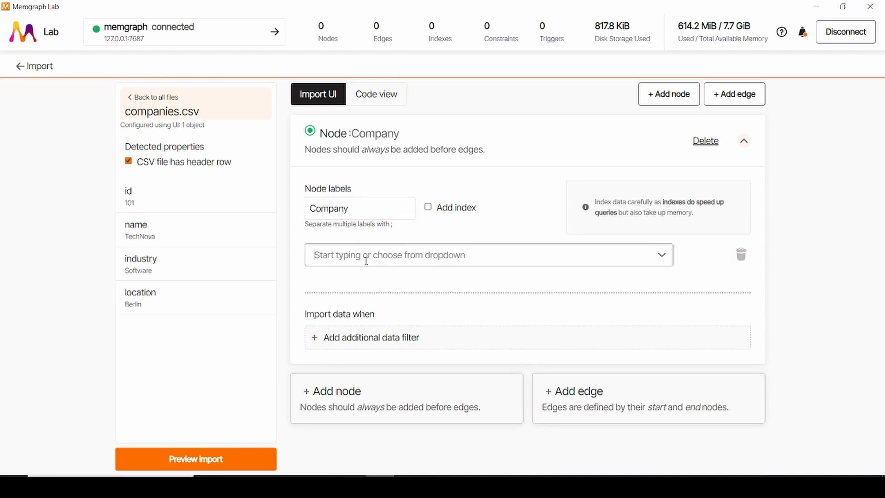
{"action": "left_click", "coordinate": [356, 294]}
{"action": "left_click", "coordinate": [576, 275]}
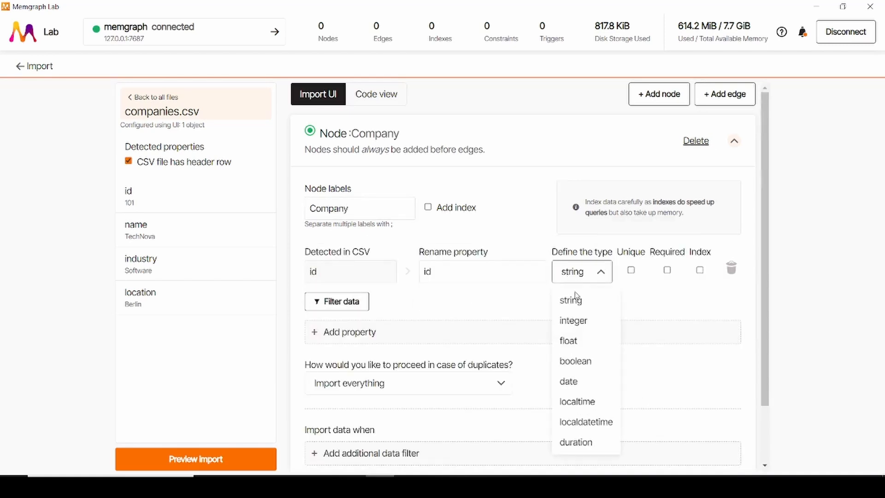
{"action": "left_click", "coordinate": [581, 321]}
{"action": "left_click", "coordinate": [631, 270]}
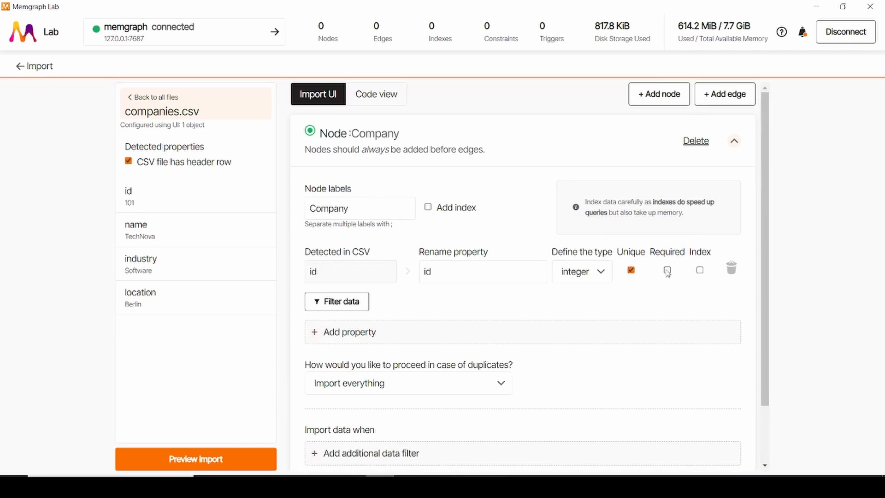
{"action": "left_click", "coordinate": [667, 270]}
Step: Add the name and industry columns as properties of the Company node
{"action": "scroll", "coordinate": [355, 265], "scroll_direction": "down", "scroll_amount": 2}
{"action": "left_click", "coordinate": [348, 271]}
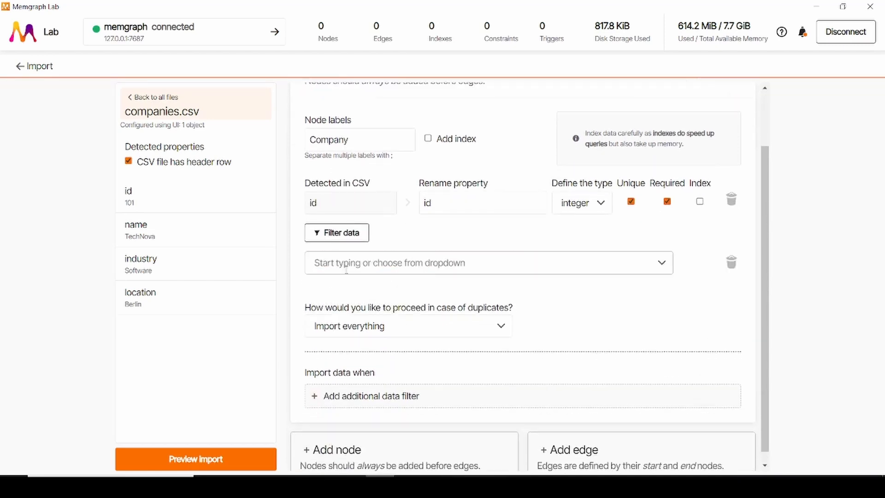
{"action": "left_click", "coordinate": [345, 258]}
{"action": "left_click", "coordinate": [356, 330]}
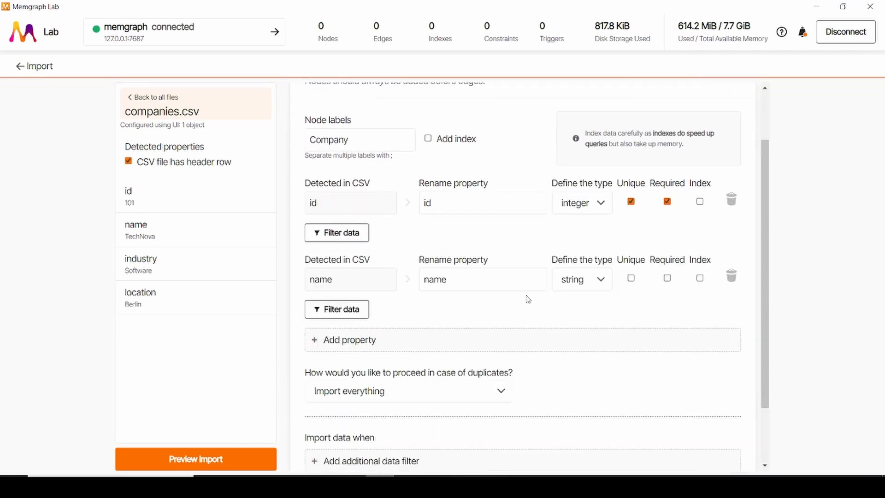
{"action": "left_click", "coordinate": [332, 343]}
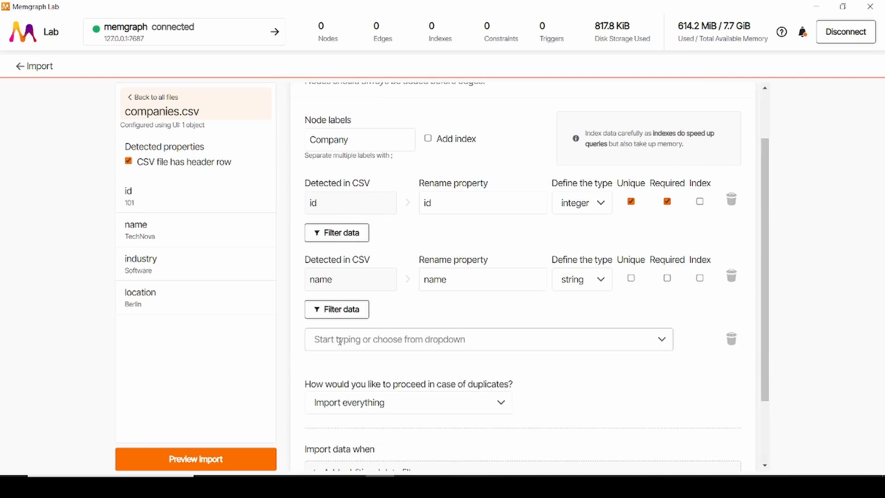
{"action": "left_click", "coordinate": [337, 339]}
{"action": "left_click", "coordinate": [345, 282]}
Step: Add the location column as a property of the Company node
{"action": "scroll", "coordinate": [338, 281], "scroll_direction": "down", "scroll_amount": 3}
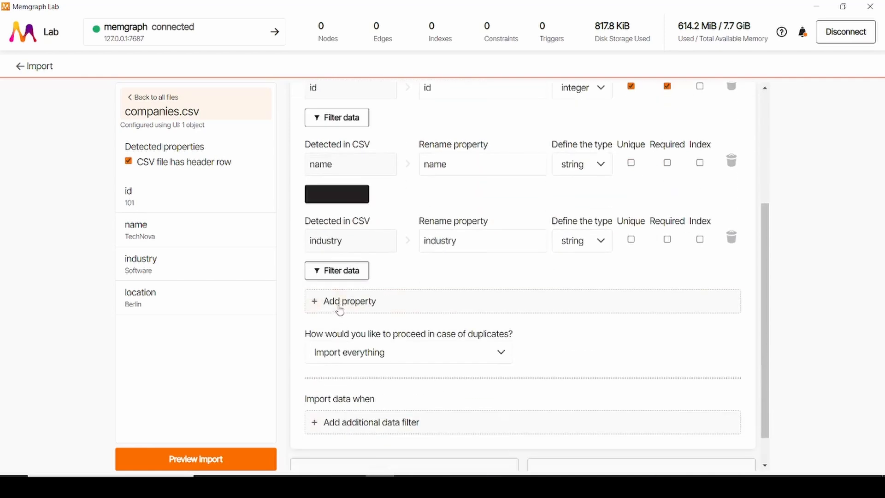
{"action": "left_click", "coordinate": [339, 302]}
{"action": "left_click", "coordinate": [338, 304]}
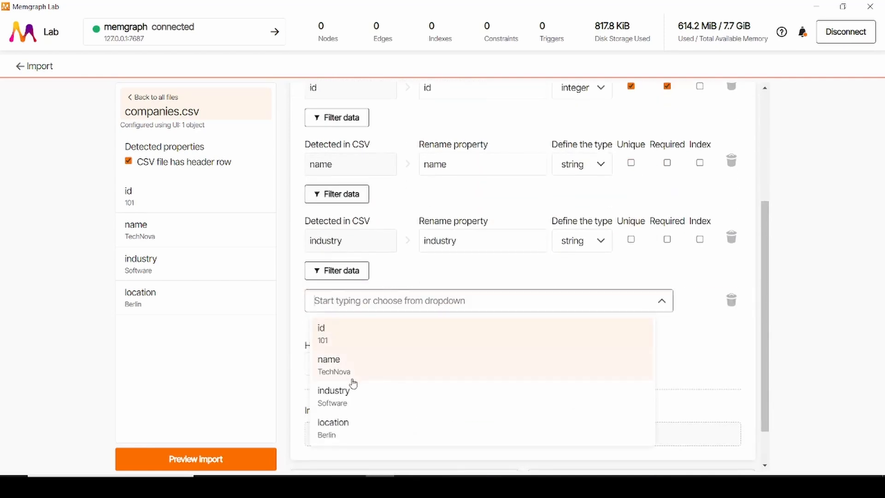
{"action": "left_click", "coordinate": [346, 423]}
{"action": "scroll", "coordinate": [485, 364], "scroll_direction": "up", "scroll_amount": 2}
{"action": "scroll", "coordinate": [483, 349], "scroll_direction": "down", "scroll_amount": 3}
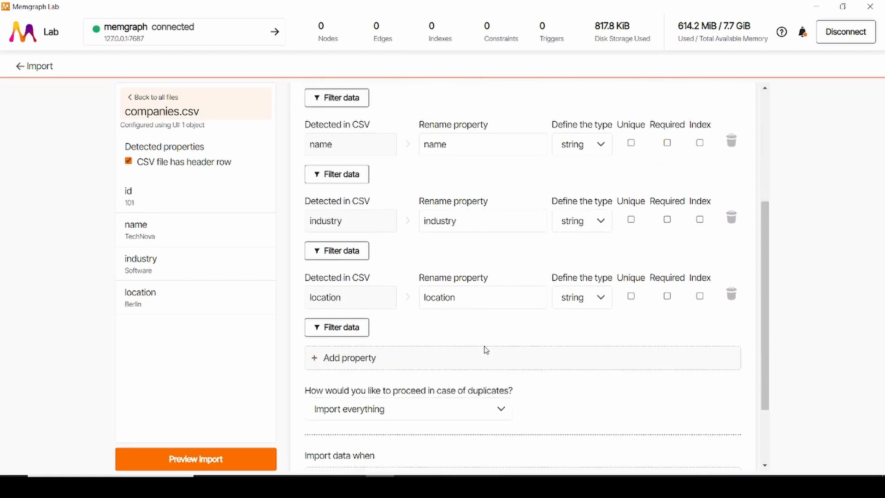
Step: Set duplicate handling for the Company node to Merge, with duplicates identified by id
{"action": "left_click", "coordinate": [444, 374]}
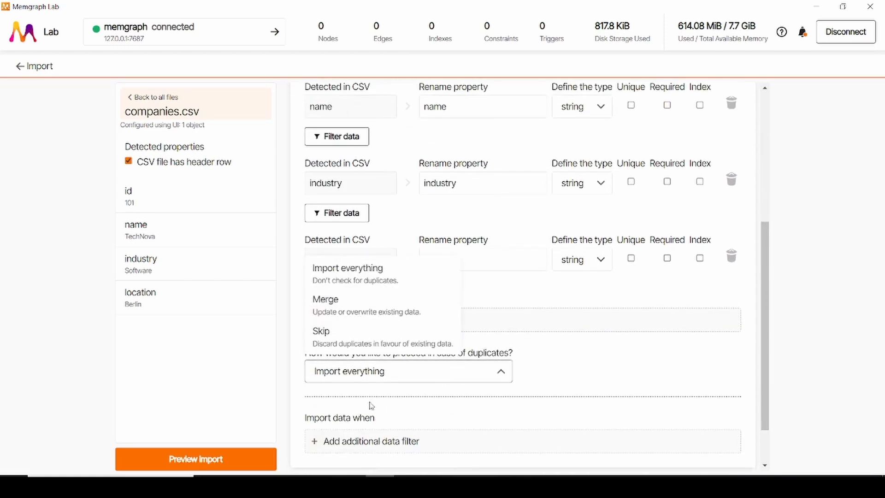
{"action": "left_click", "coordinate": [363, 317]}
{"action": "left_click", "coordinate": [570, 370]}
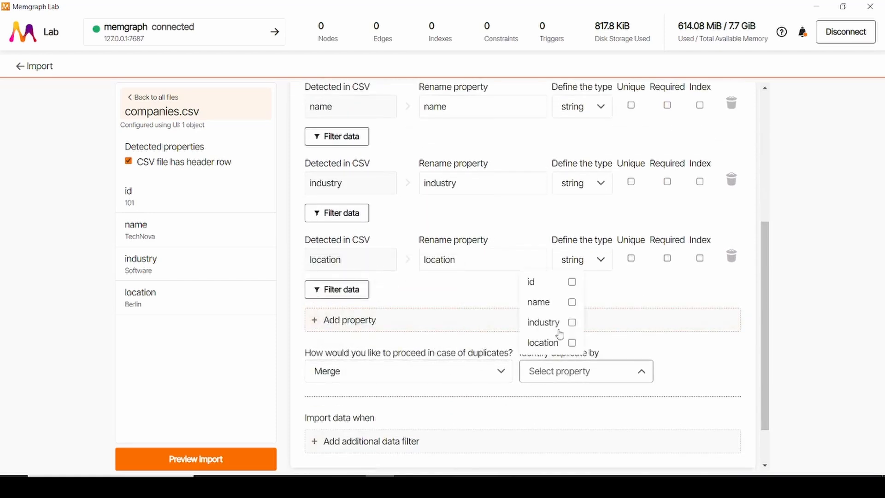
{"action": "left_click", "coordinate": [545, 284]}
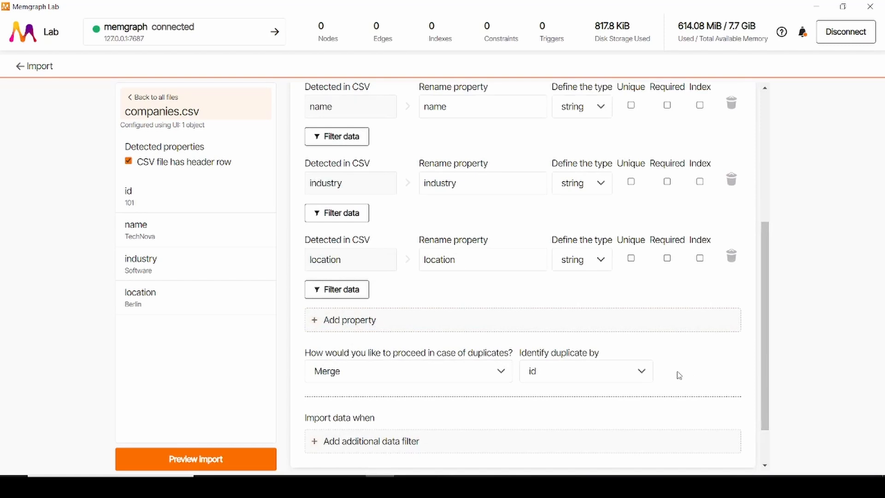
{"action": "scroll", "coordinate": [654, 371], "scroll_direction": "down", "scroll_amount": 2}
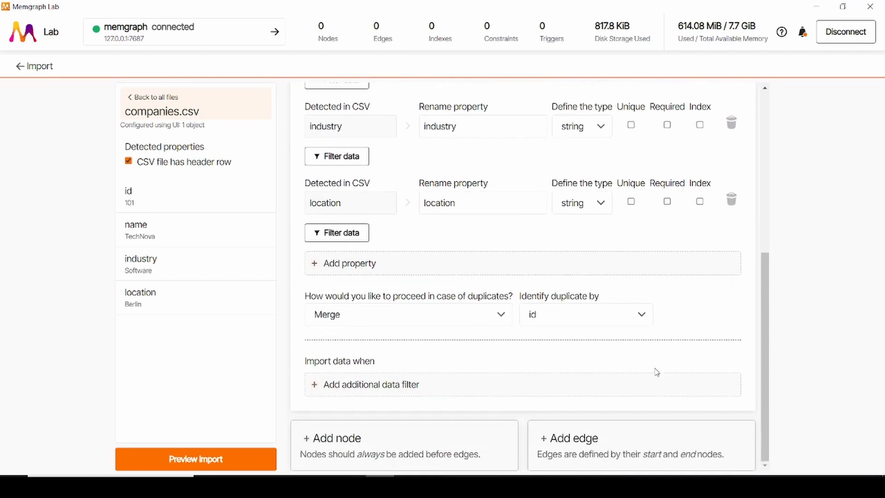
{"action": "scroll", "coordinate": [656, 371], "scroll_direction": "up", "scroll_amount": 10}
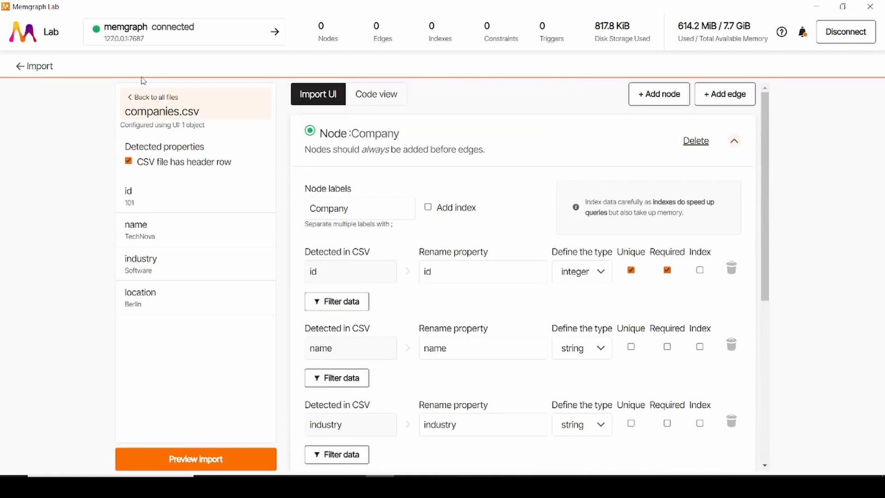
Step: Open skills.csv from the uploaded files and add a node labelled Skill
{"action": "left_click", "coordinate": [148, 98]}
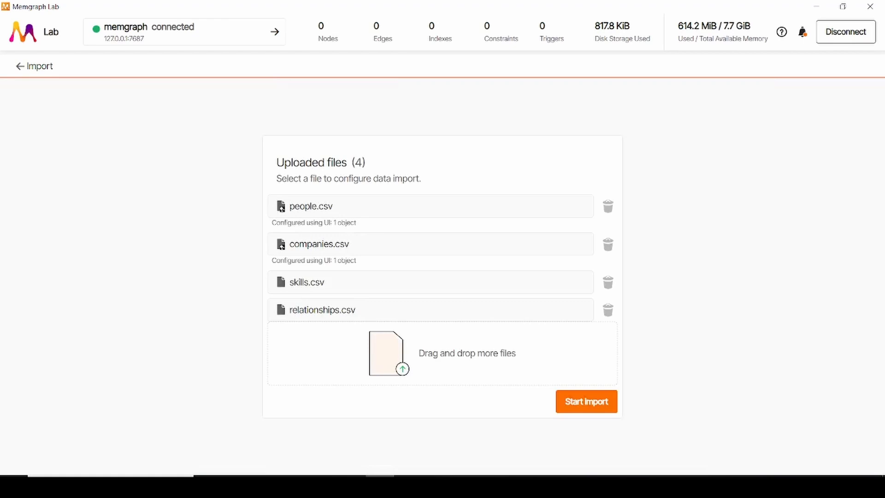
{"action": "left_click", "coordinate": [310, 281]}
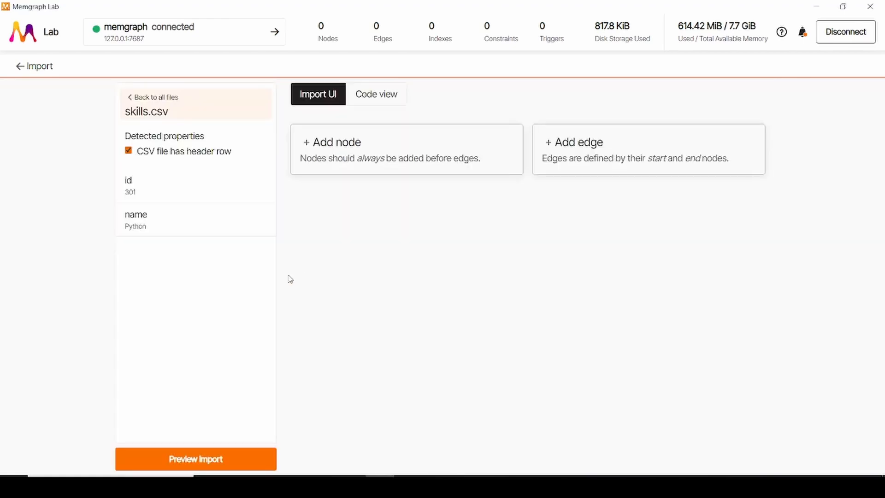
{"action": "left_click", "coordinate": [329, 149]}
{"action": "left_click", "coordinate": [338, 203]}
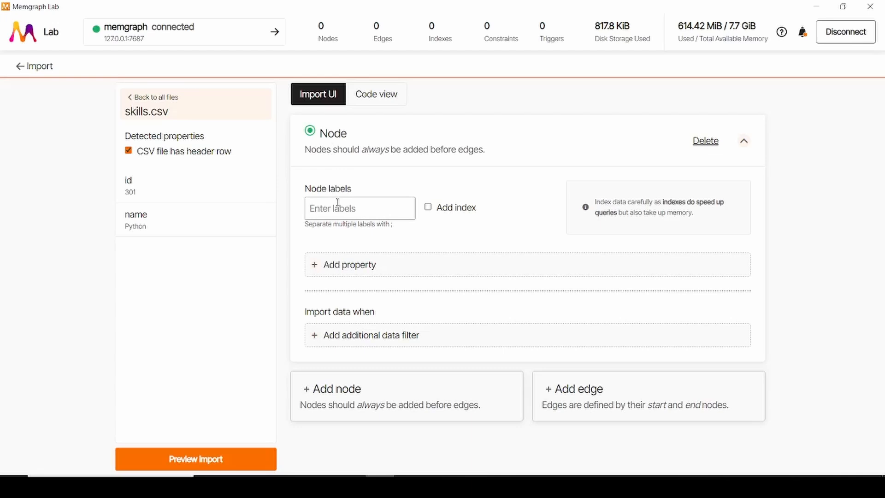
{"action": "type", "text": "Skill"}
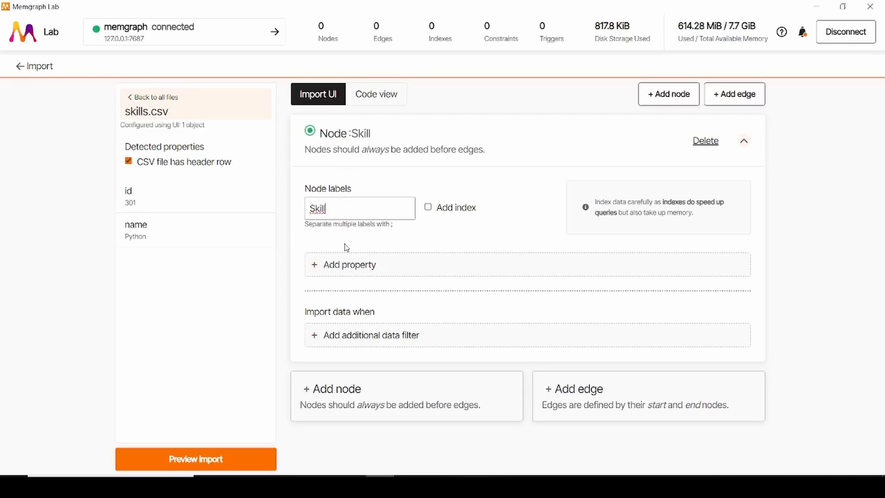
Step: Add the id column as a Skill node property and set its type to integer
{"action": "left_click", "coordinate": [343, 264]}
{"action": "left_click", "coordinate": [339, 259]}
{"action": "left_click", "coordinate": [372, 294]}
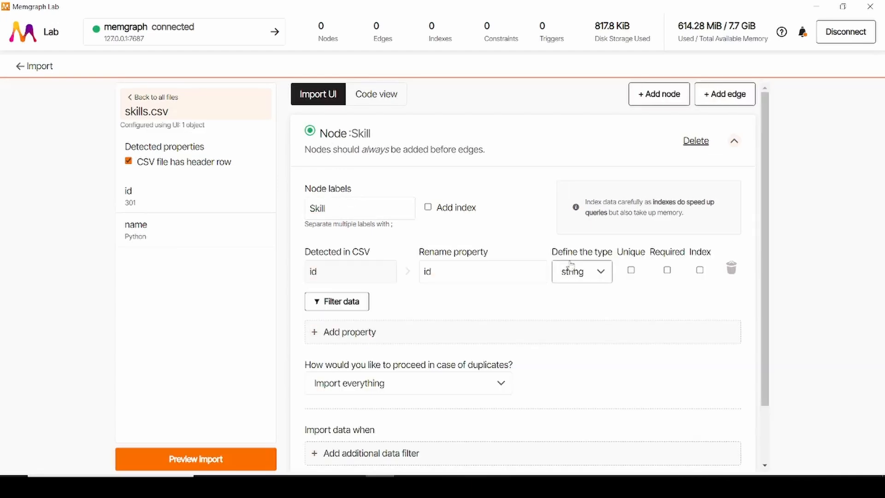
{"action": "left_click", "coordinate": [581, 272]}
{"action": "left_click", "coordinate": [589, 319]}
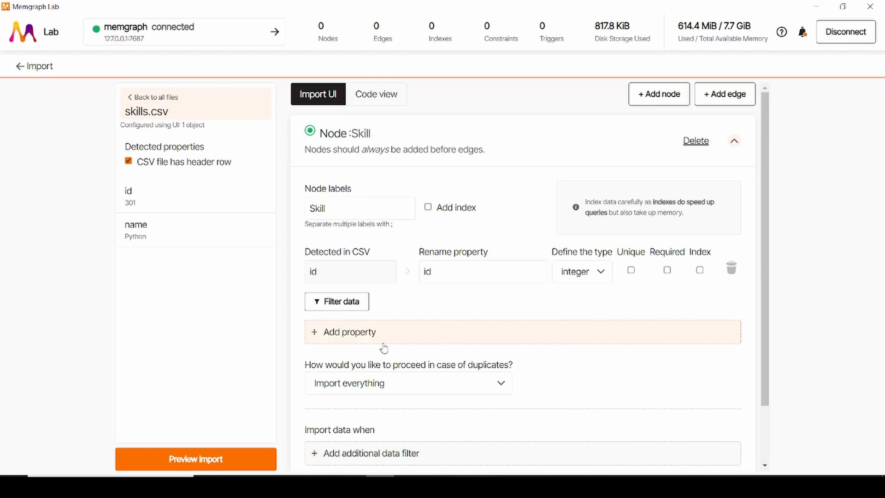
Step: Add the name column as a Skill node property, and mark the id property as unique and required
{"action": "left_click", "coordinate": [323, 339]}
{"action": "left_click", "coordinate": [345, 330]}
{"action": "left_click", "coordinate": [340, 394]}
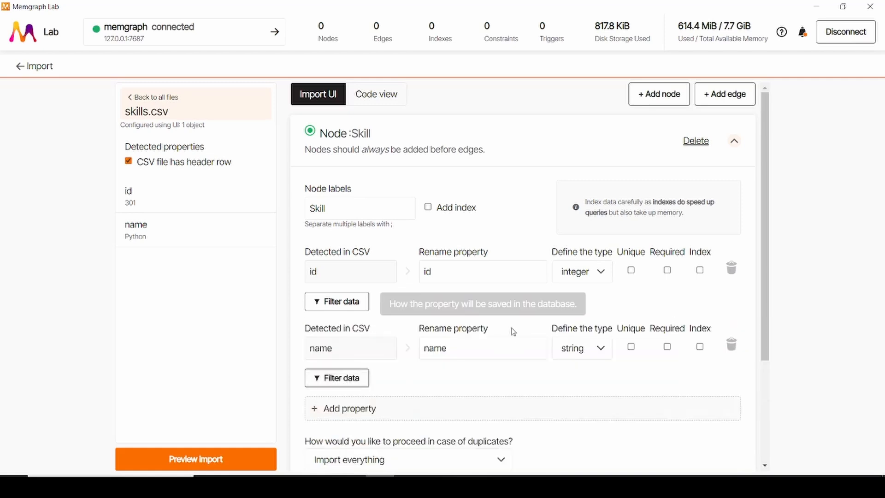
{"action": "scroll", "coordinate": [509, 330], "scroll_direction": "down", "scroll_amount": 1}
{"action": "left_click", "coordinate": [632, 213]}
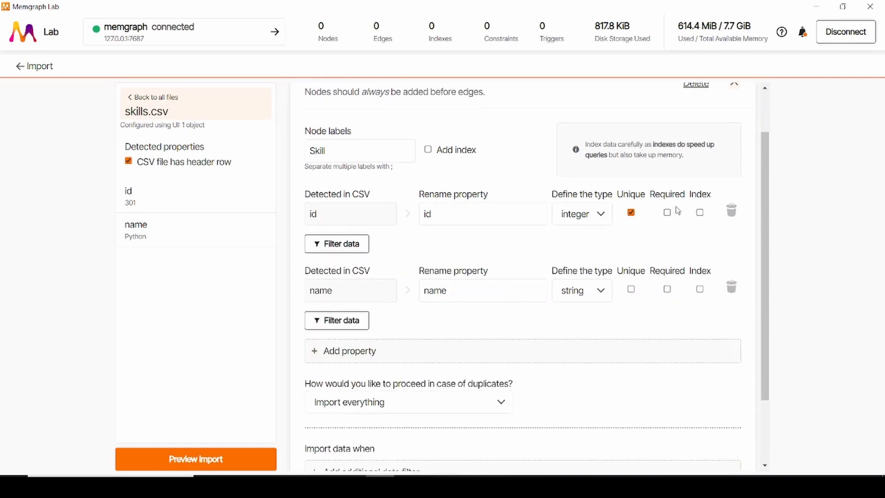
{"action": "left_click", "coordinate": [667, 212]}
Step: Set duplicate handling for the Skill node to Merge, with duplicates identified by id
{"action": "scroll", "coordinate": [396, 258], "scroll_direction": "down", "scroll_amount": 2}
{"action": "left_click", "coordinate": [360, 323]}
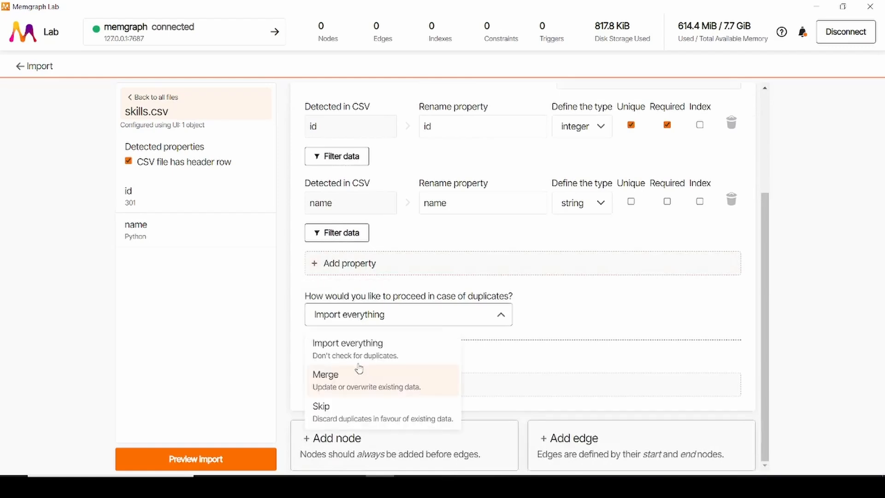
{"action": "left_click", "coordinate": [358, 386]}
{"action": "left_click", "coordinate": [543, 318]}
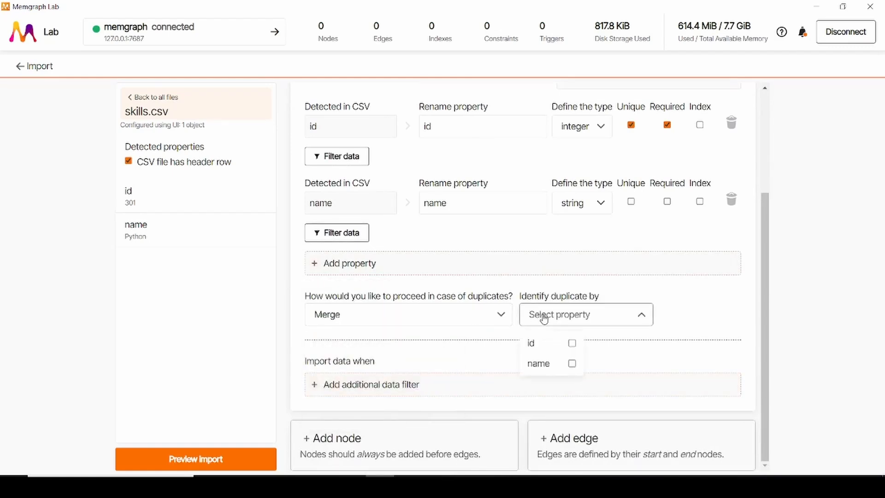
{"action": "left_click", "coordinate": [555, 344]}
{"action": "scroll", "coordinate": [554, 351], "scroll_direction": "up", "scroll_amount": 1}
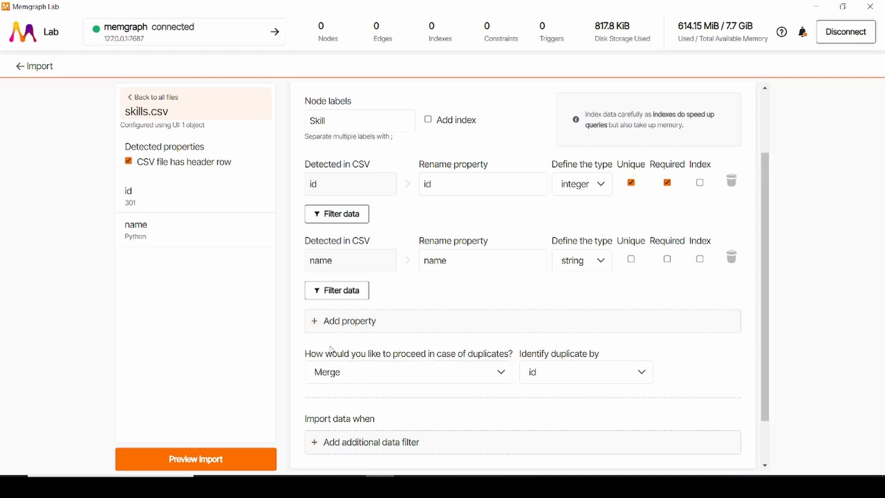
{"action": "left_click_drag", "start_coordinate": [331, 354], "coordinate": [497, 358]}
{"action": "left_click", "coordinate": [497, 358]}
Step: Return to the list of uploaded files and examine the groups of relationship types in the relationships spreadsheet
{"action": "left_click", "coordinate": [175, 106]}
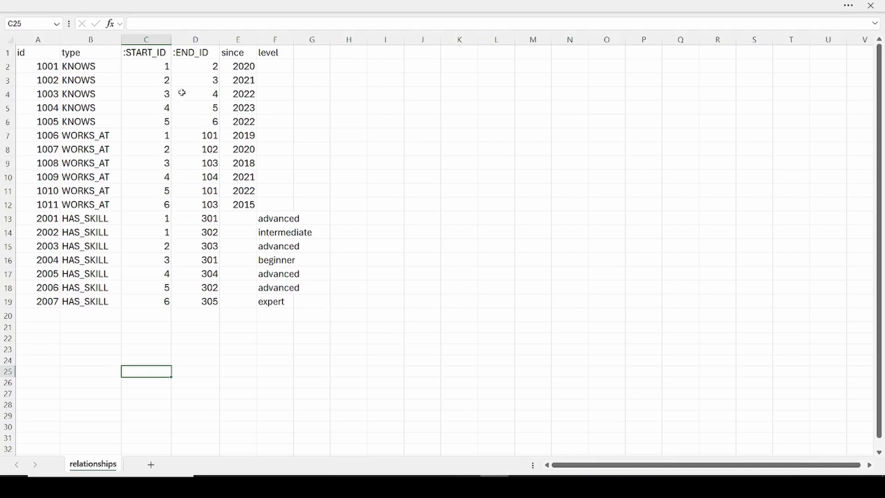
{"action": "left_click", "coordinate": [97, 67]}
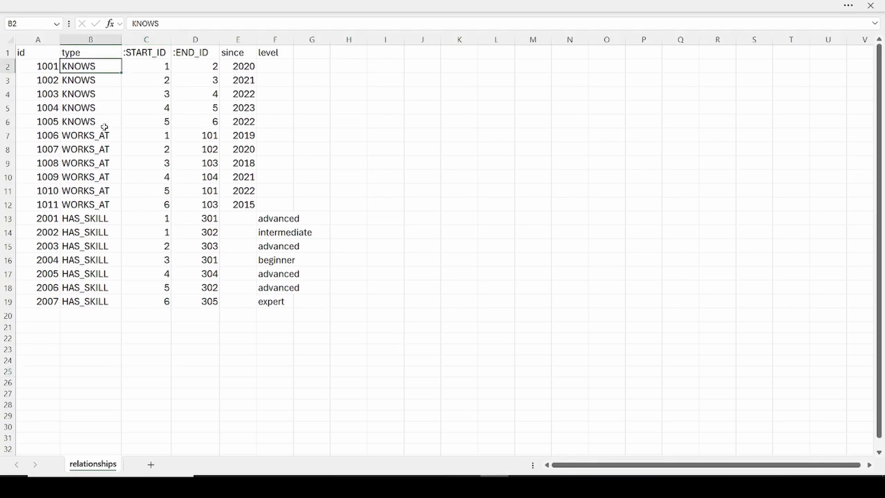
{"action": "left_click", "coordinate": [100, 121]}
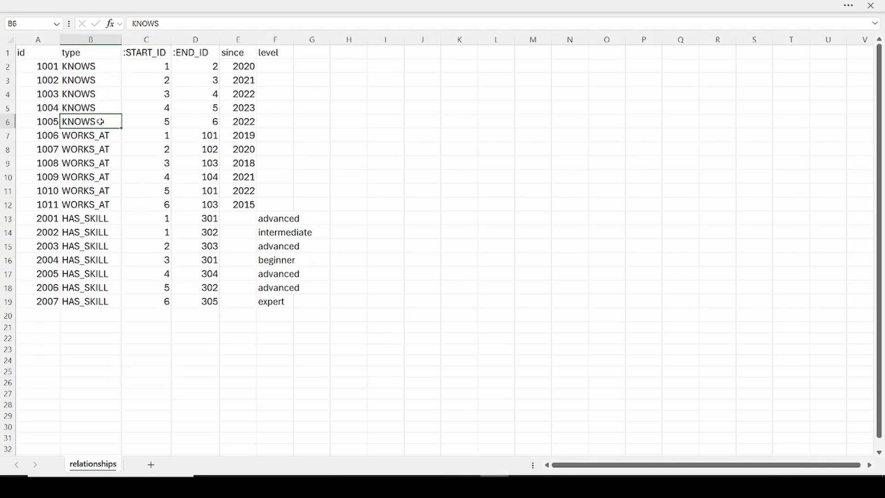
{"action": "left_click", "coordinate": [79, 135]}
{"action": "left_click", "coordinate": [92, 207]}
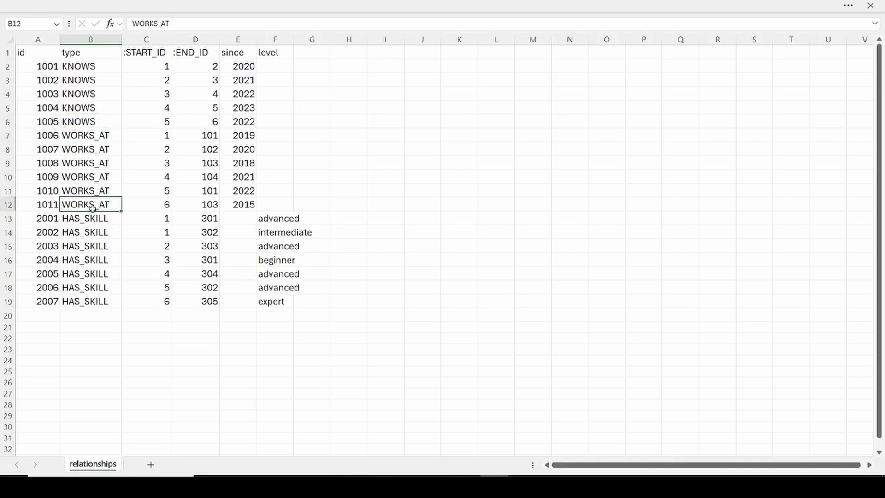
{"action": "left_click", "coordinate": [87, 221]}
{"action": "left_click", "coordinate": [88, 299]}
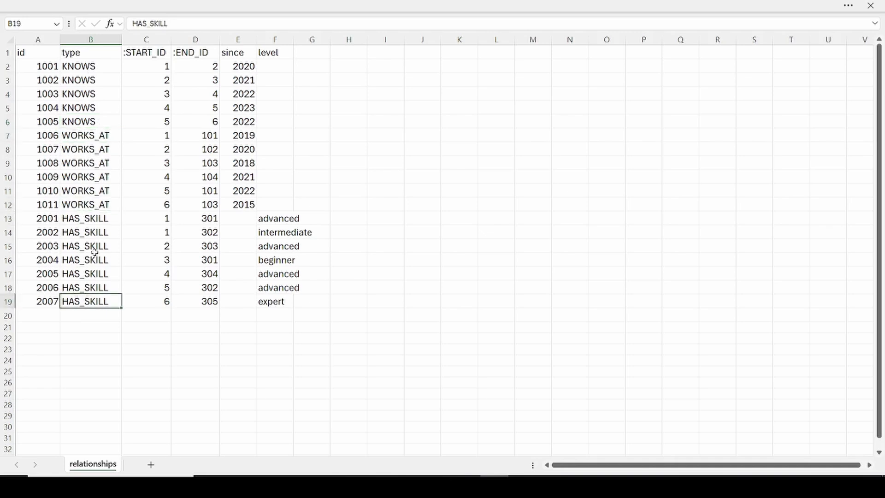
Step: Check which relationship types in the spreadsheet carry since values and which carry level values
{"action": "left_click", "coordinate": [85, 66]}
{"action": "left_click", "coordinate": [95, 203]}
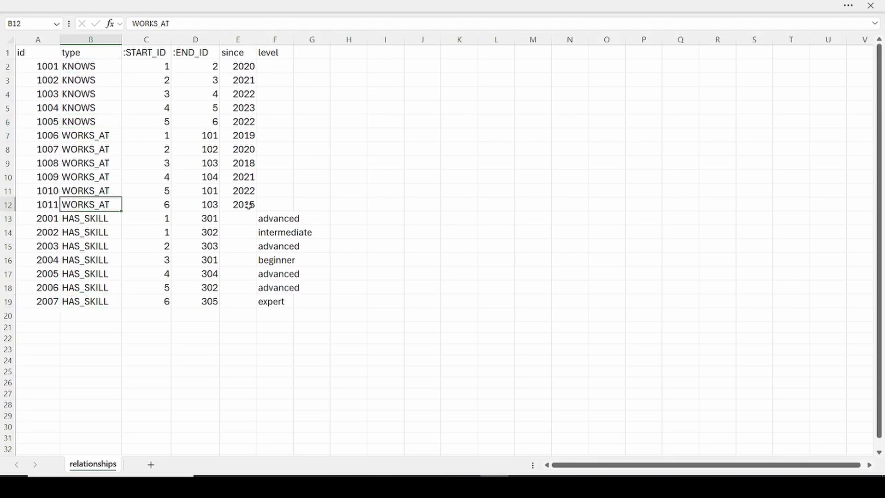
{"action": "left_click", "coordinate": [86, 222]}
{"action": "left_click", "coordinate": [86, 302]}
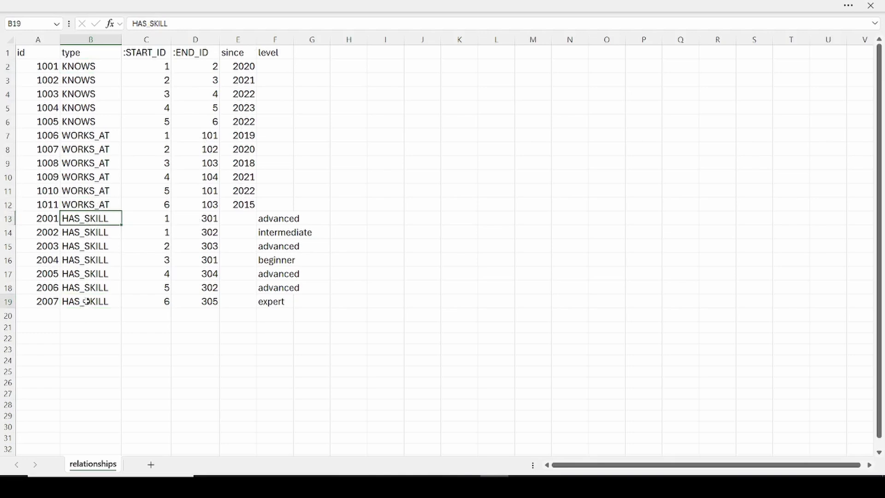
{"action": "left_click", "coordinate": [276, 220]}
{"action": "left_click", "coordinate": [275, 303]}
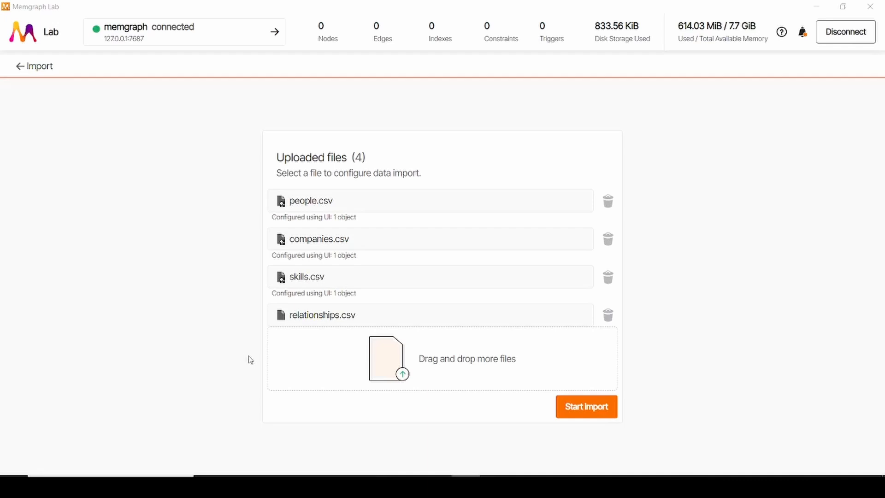
Step: Open relationships.csv from the uploaded files in Memgraph Lab and add an edge of type KNOWS
{"action": "left_click", "coordinate": [349, 318]}
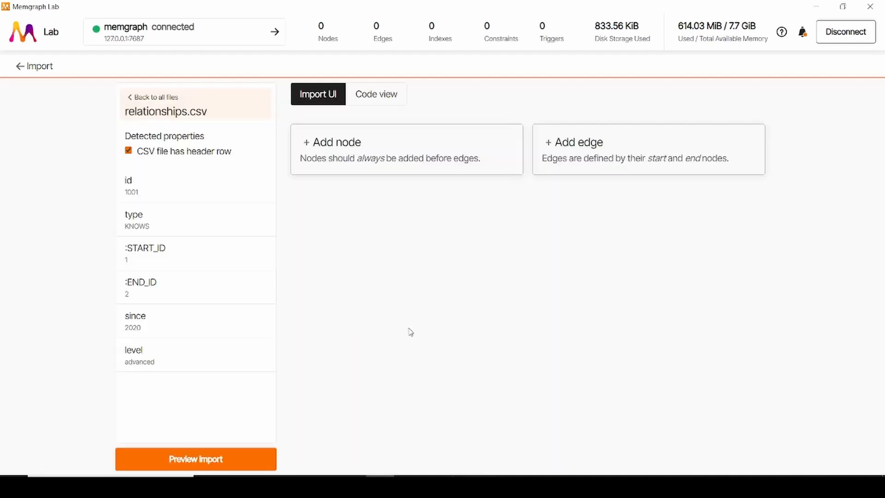
{"action": "left_click", "coordinate": [592, 164]}
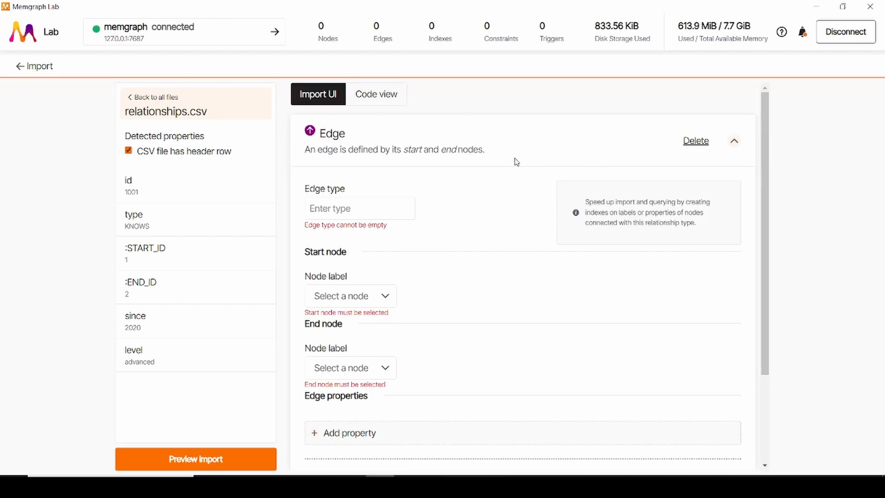
{"action": "left_click", "coordinate": [353, 209]}
{"action": "type", "text": "KNOWS"}
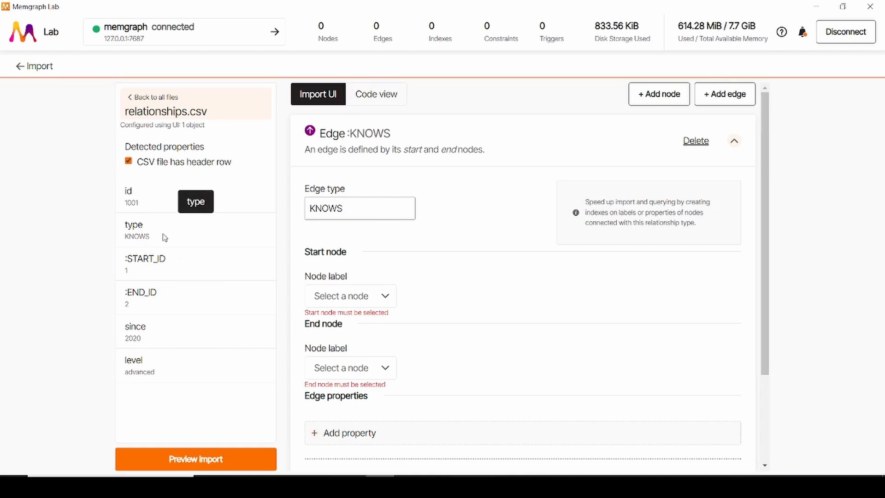
Step: Examine the :START_ID and :END_ID columns in the relationships spreadsheet to see which nodes each relationship refers to
{"action": "left_click_drag", "start_coordinate": [124, 256], "coordinate": [179, 288]}
{"action": "left_click", "coordinate": [177, 286]}
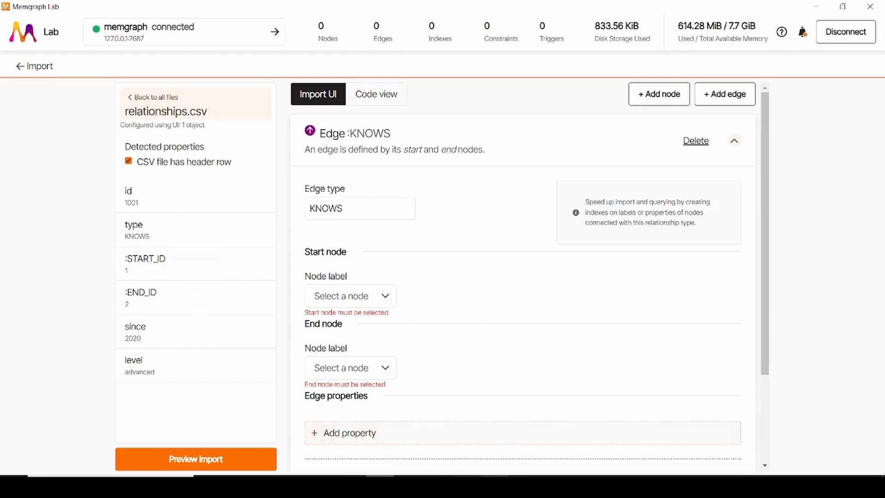
{"action": "left_click", "coordinate": [495, 485]}
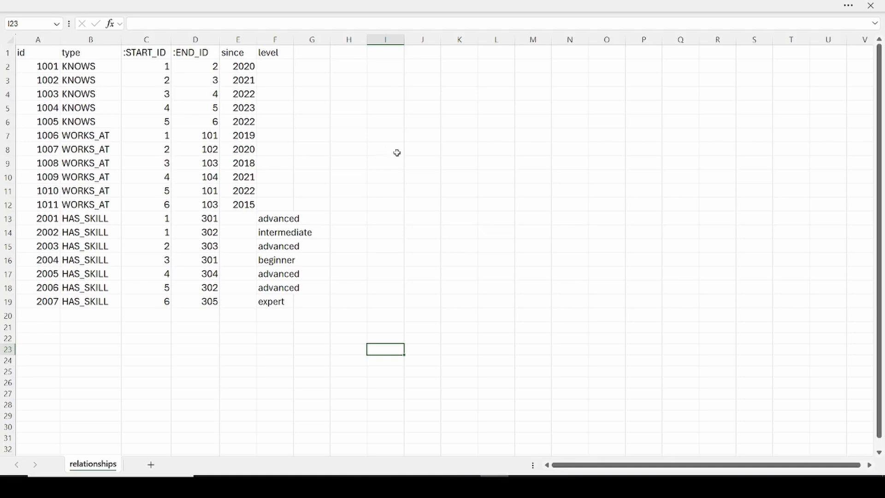
{"action": "left_click", "coordinate": [150, 39]}
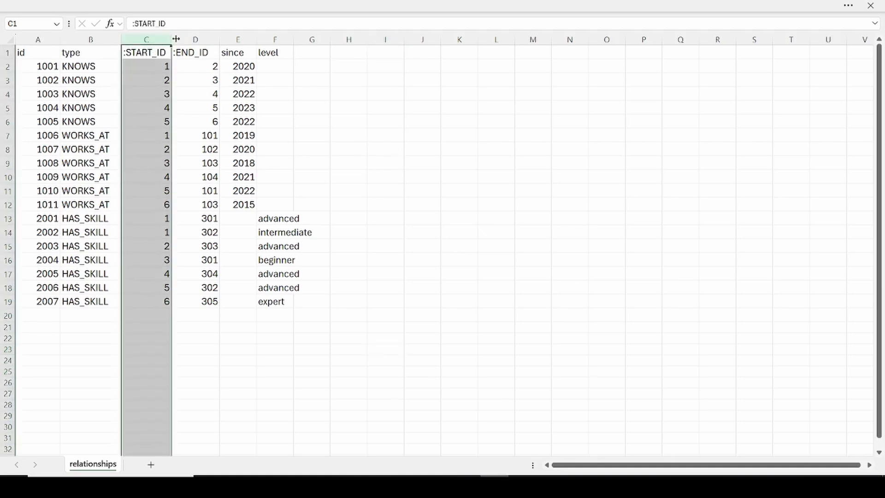
{"action": "left_click", "coordinate": [188, 40]}
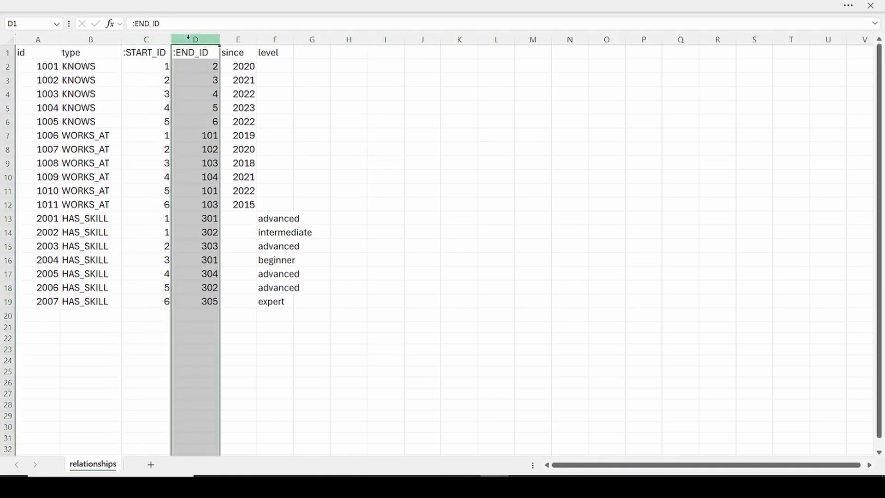
{"action": "left_click", "coordinate": [143, 39]}
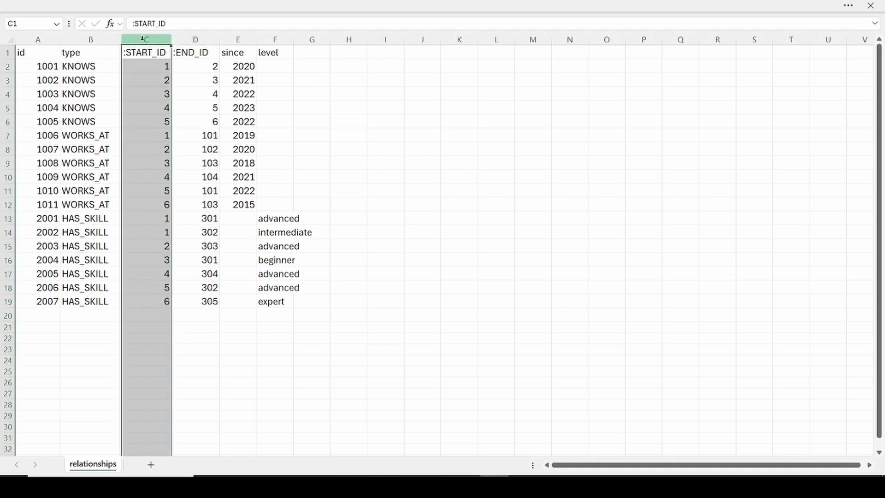
{"action": "left_click", "coordinate": [149, 62]}
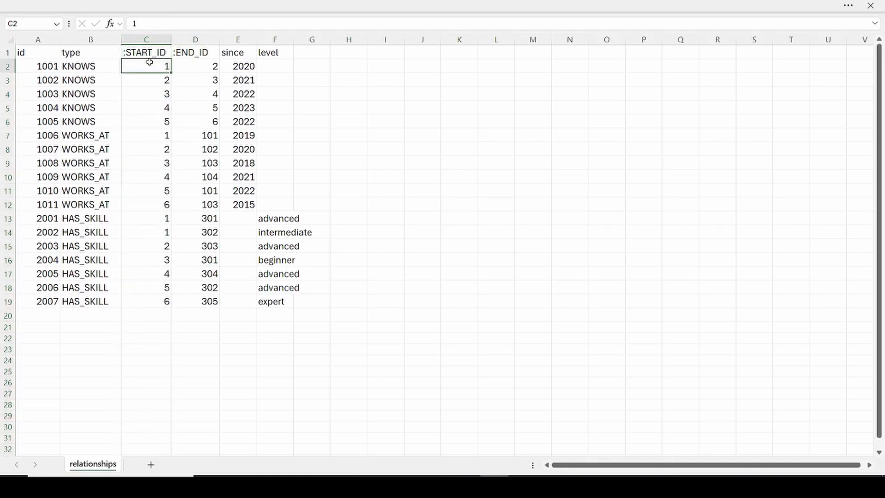
{"action": "left_click", "coordinate": [201, 67]}
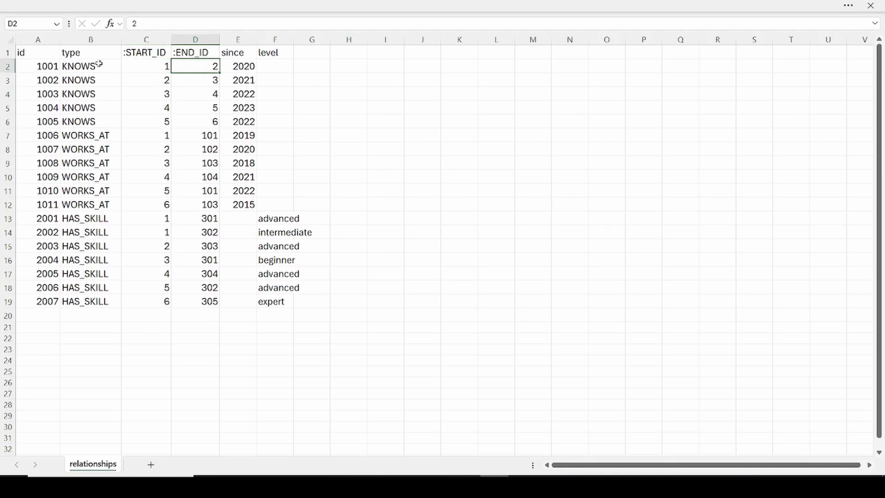
{"action": "left_click", "coordinate": [72, 70]}
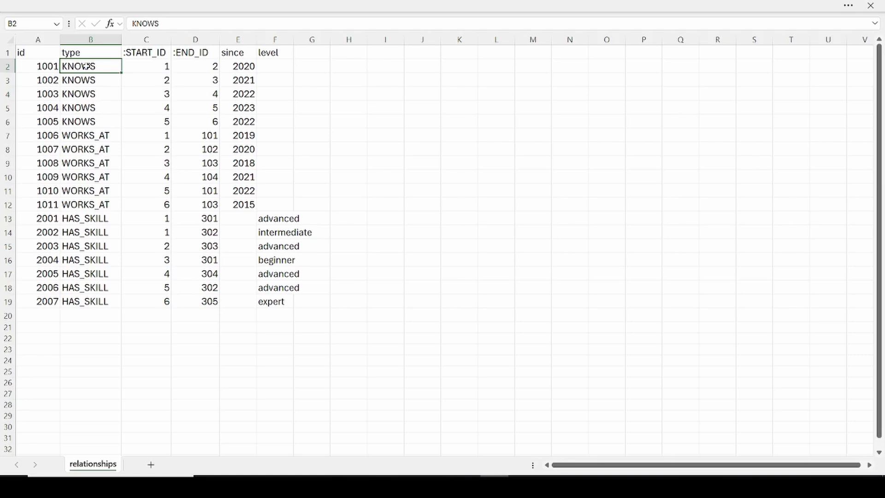
{"action": "left_click", "coordinate": [157, 66]}
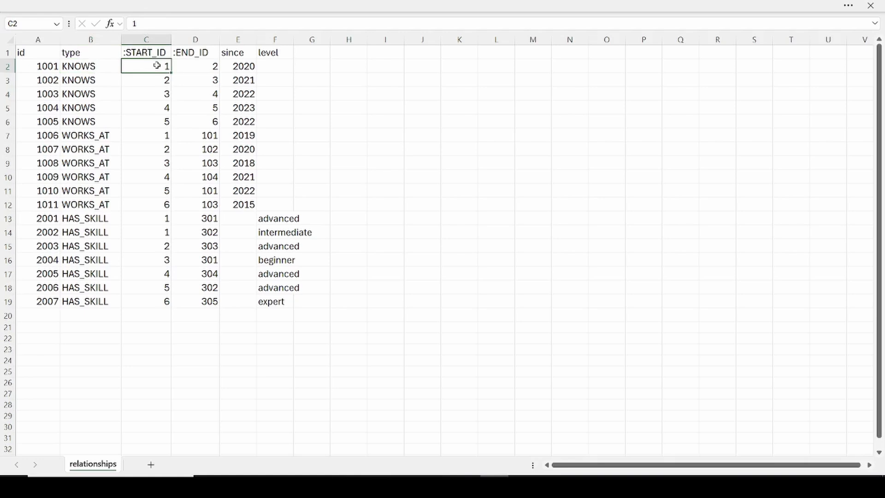
{"action": "left_click", "coordinate": [187, 137]}
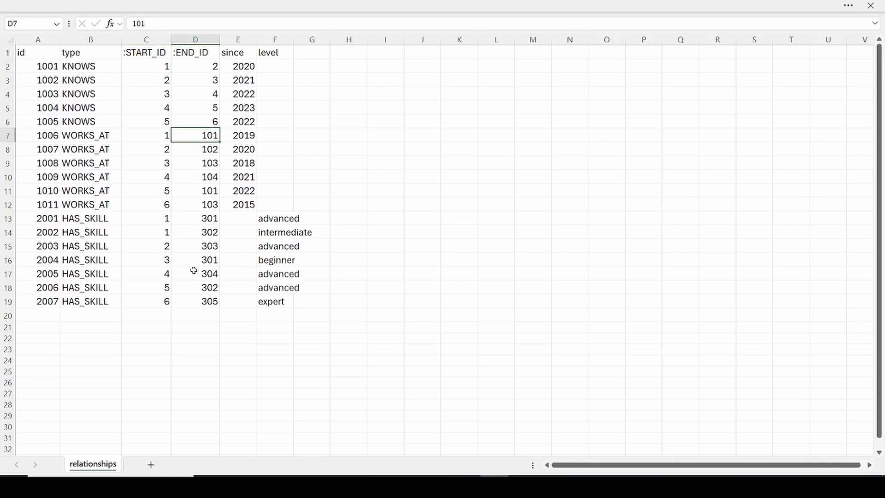
{"action": "left_click", "coordinate": [193, 219]}
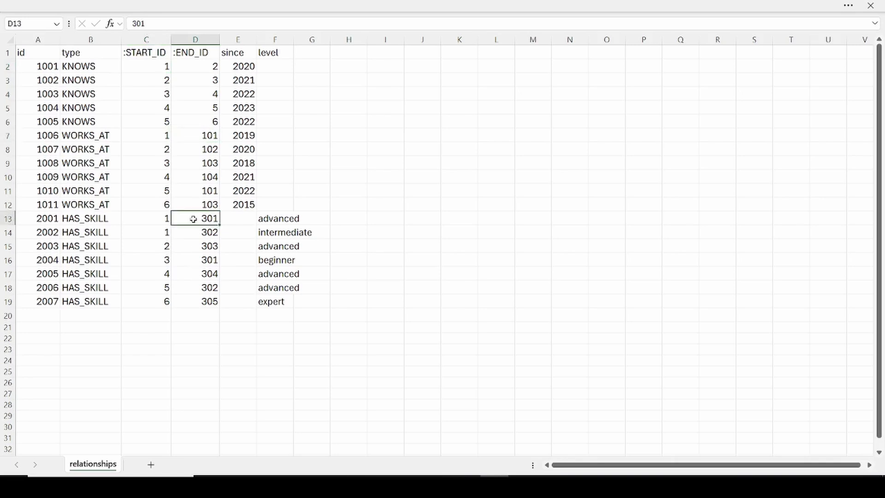
Step: Compare the start and end IDs in the first KNOWS, WORKS_AT and HAS_SKILL rows of the spreadsheet
{"action": "left_click", "coordinate": [101, 66]}
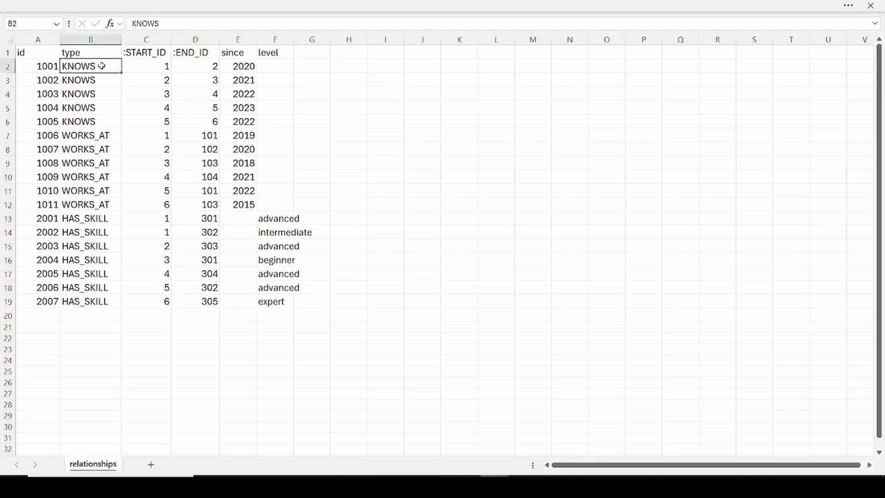
{"action": "left_click", "coordinate": [158, 68]}
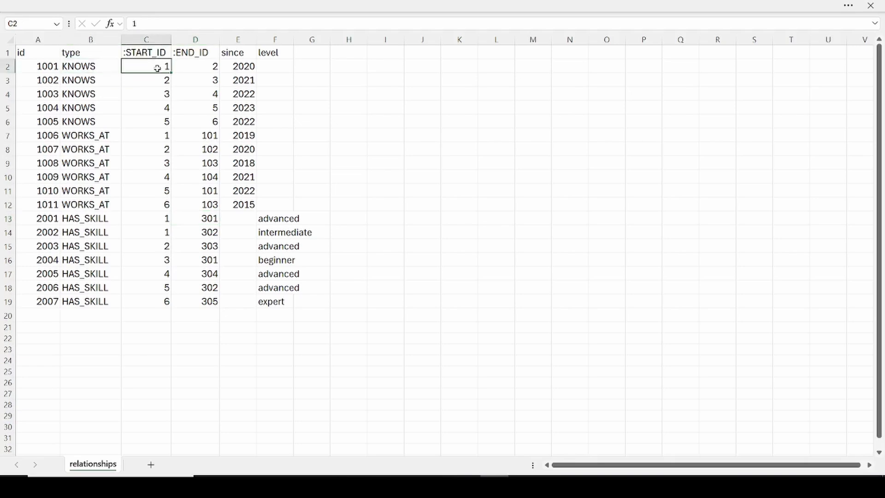
{"action": "left_click", "coordinate": [211, 65]}
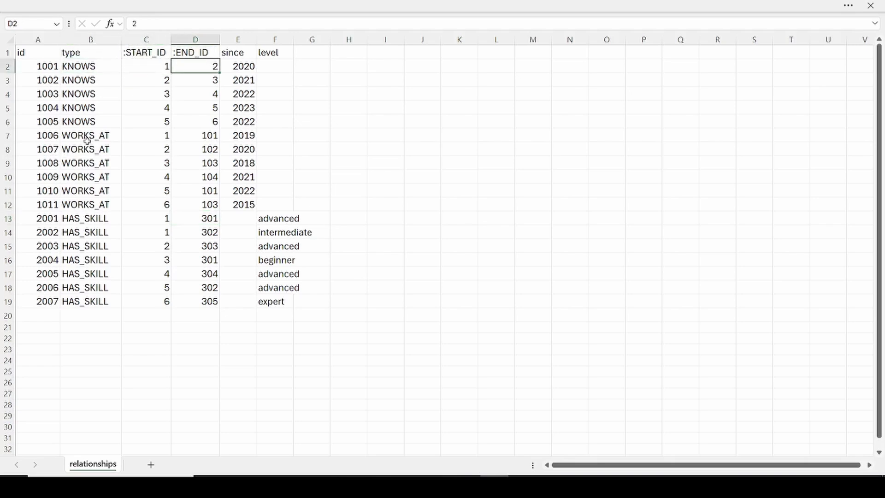
{"action": "left_click", "coordinate": [136, 136]}
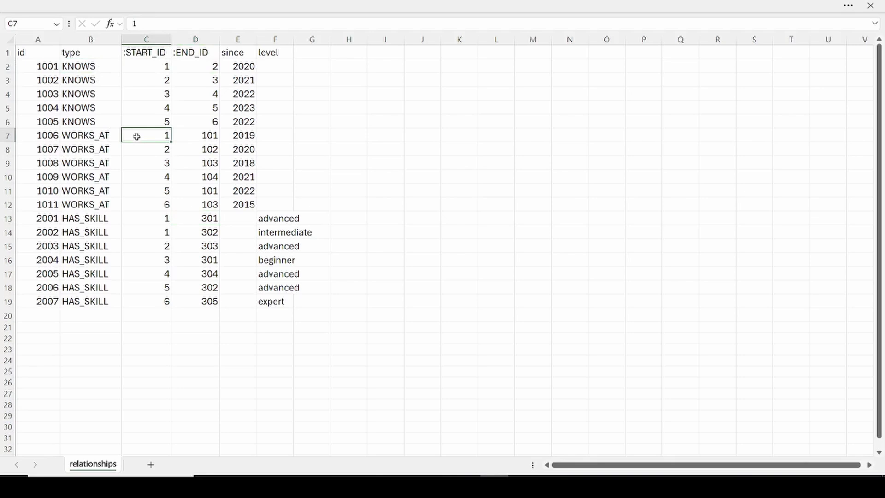
{"action": "left_click", "coordinate": [194, 134]}
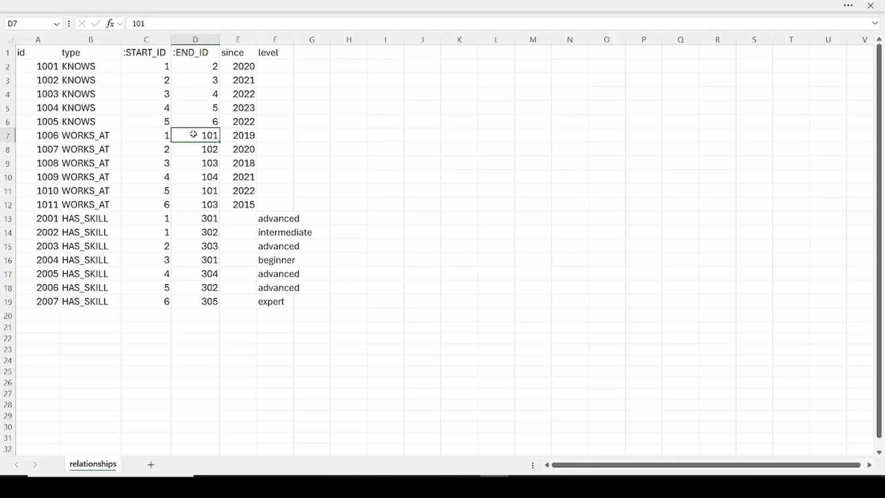
{"action": "left_click", "coordinate": [95, 218]}
{"action": "left_click", "coordinate": [152, 222]}
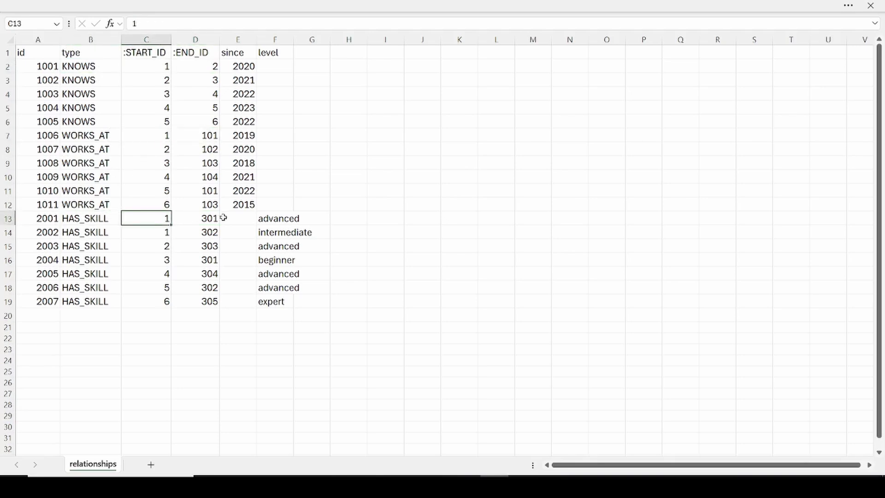
{"action": "left_click", "coordinate": [209, 218]}
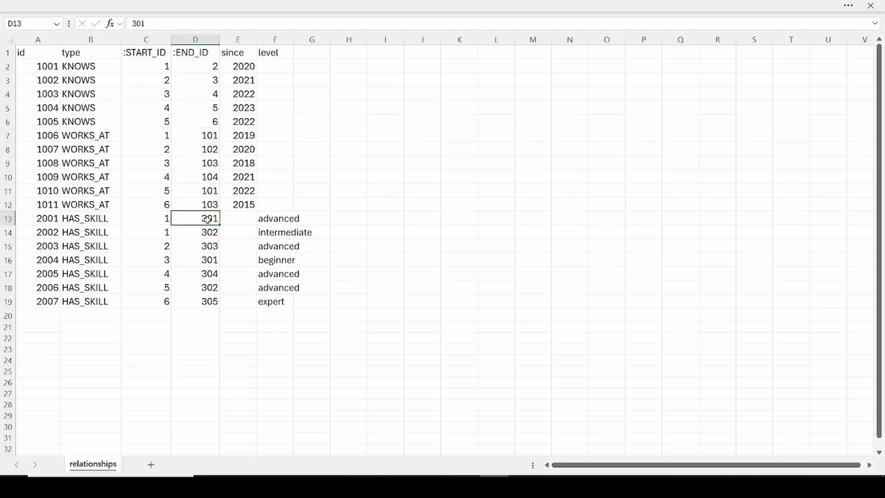
Step: Switch back to Memgraph Lab and set both the start node and end node labels of the KNOWS edge to Person
{"action": "left_click", "coordinate": [380, 485]}
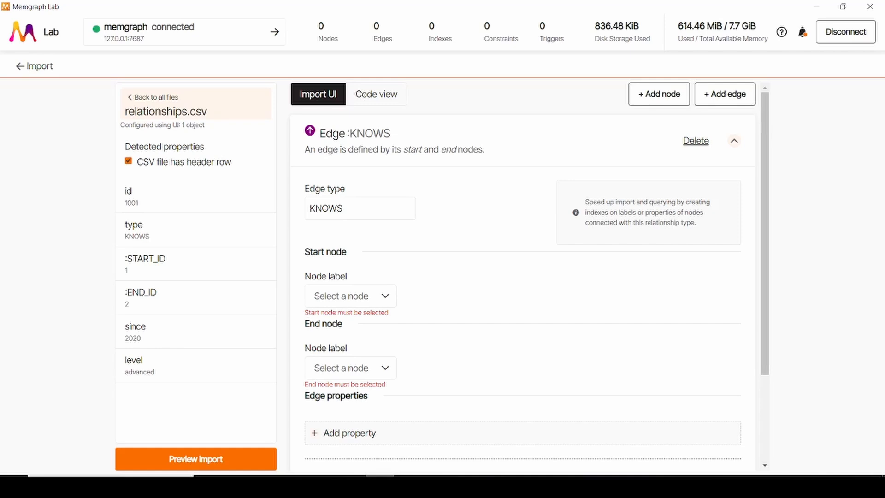
{"action": "scroll", "coordinate": [581, 353], "scroll_direction": "down", "scroll_amount": 3}
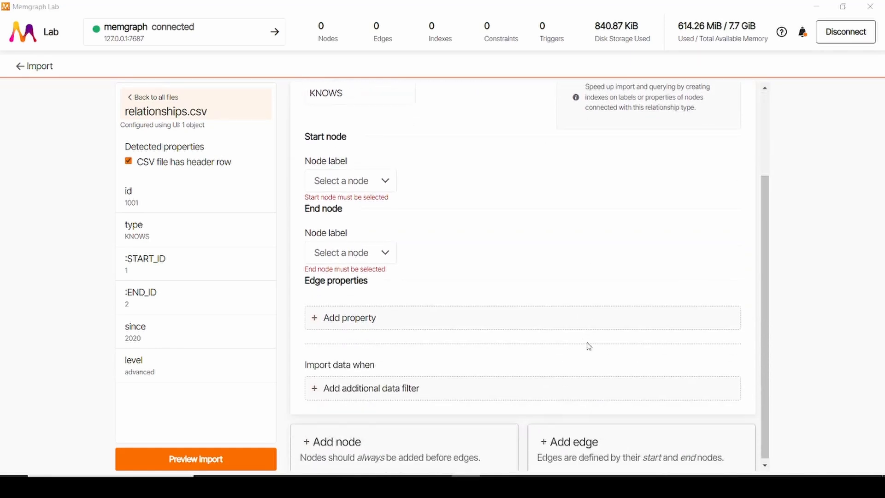
{"action": "left_click", "coordinate": [376, 189]}
{"action": "left_click", "coordinate": [355, 211]}
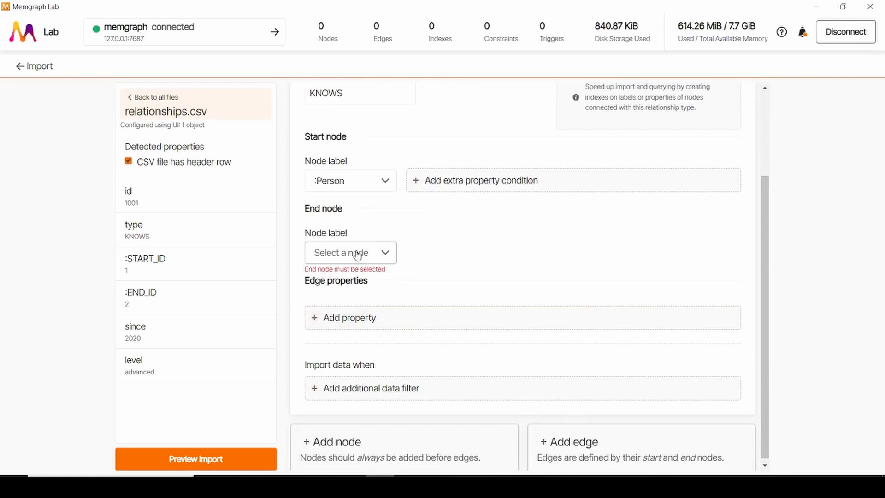
{"action": "left_click", "coordinate": [332, 254]}
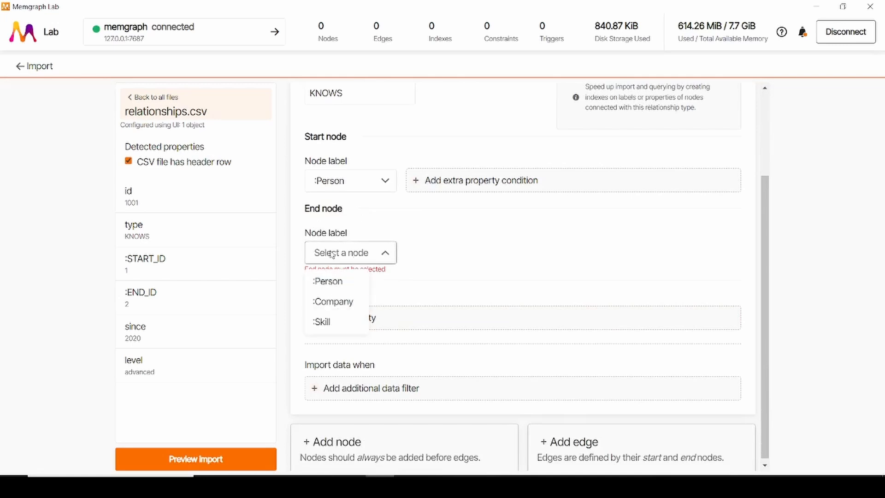
{"action": "left_click", "coordinate": [330, 285]}
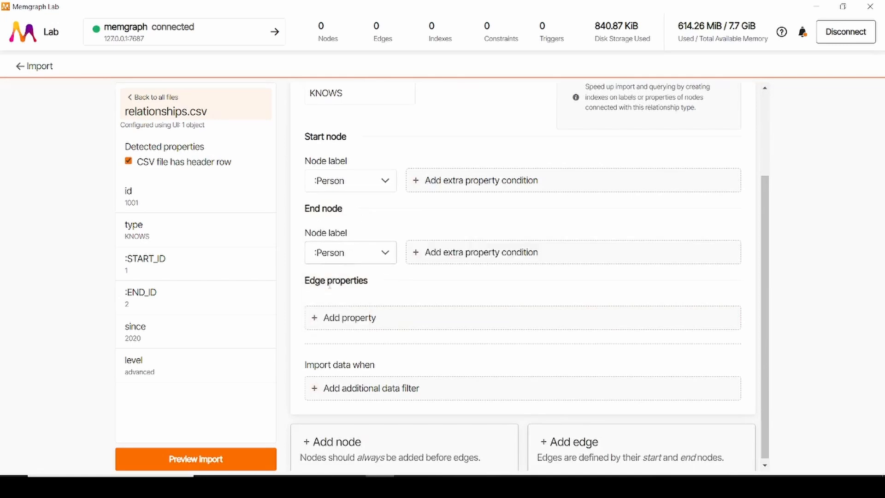
Step: Add a start node condition to the KNOWS edge matching the Person id property to the :START_ID column
{"action": "left_click", "coordinate": [444, 186]}
{"action": "left_click", "coordinate": [440, 182]}
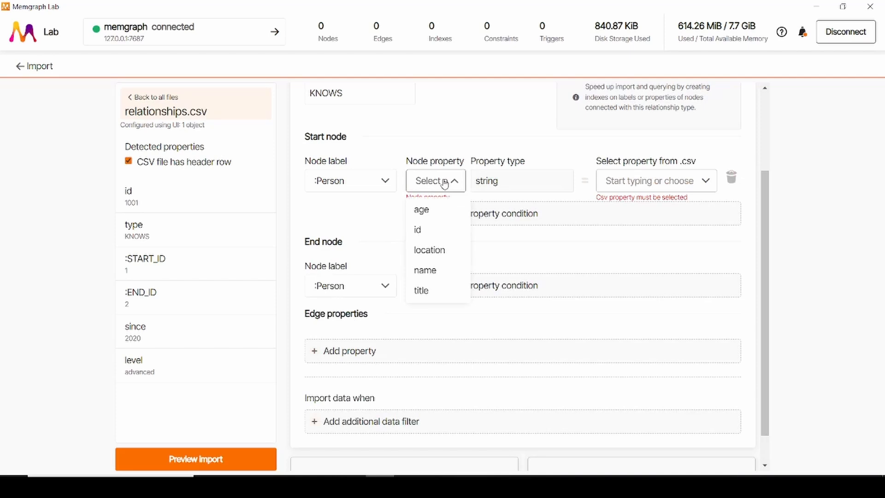
{"action": "left_click", "coordinate": [440, 230]}
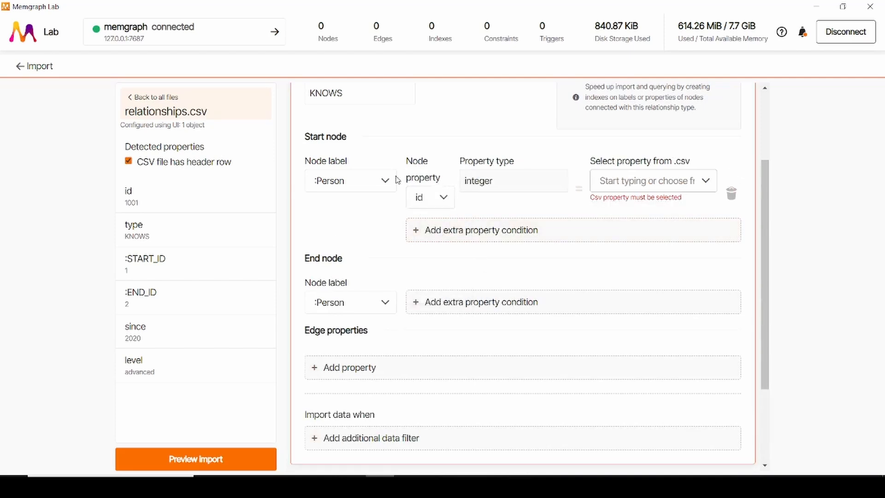
{"action": "left_click", "coordinate": [645, 180]}
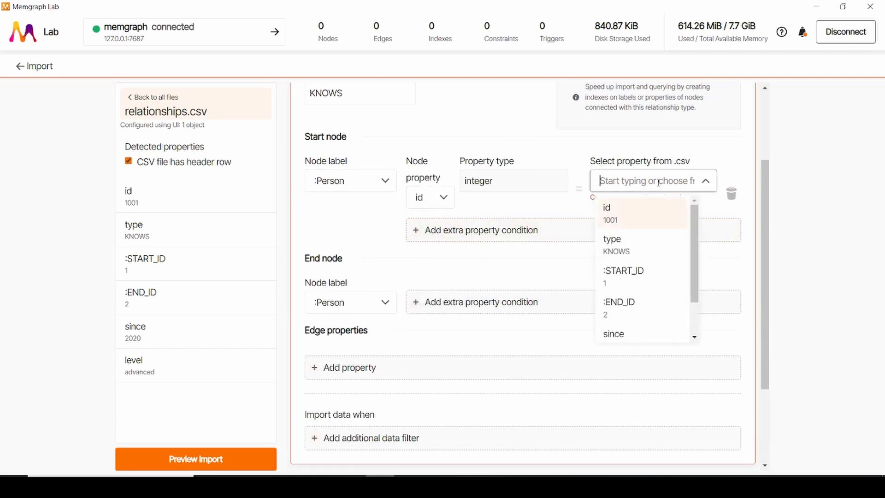
{"action": "left_click", "coordinate": [638, 275]}
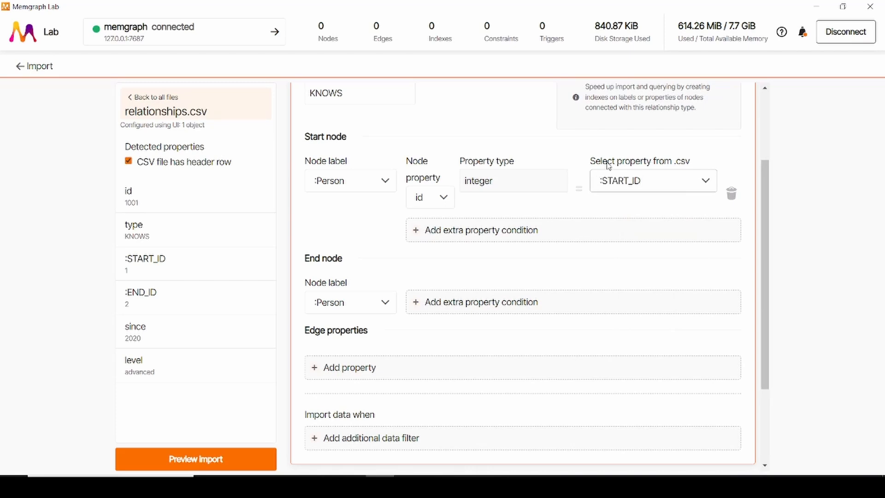
Step: Add an end node condition to the KNOWS edge matching the Person id property to the :END_ID column
{"action": "scroll", "coordinate": [608, 166], "scroll_direction": "down", "scroll_amount": 1}
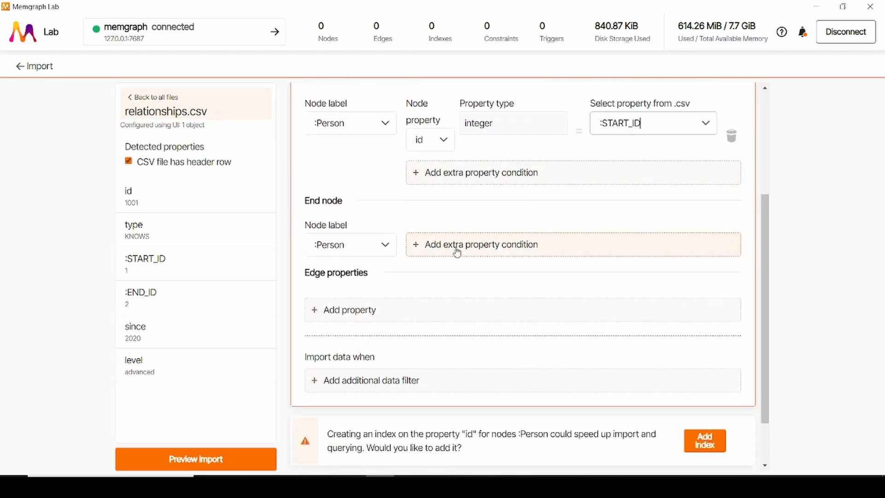
{"action": "left_click", "coordinate": [456, 248]}
{"action": "left_click", "coordinate": [456, 246]}
{"action": "left_click", "coordinate": [454, 296]}
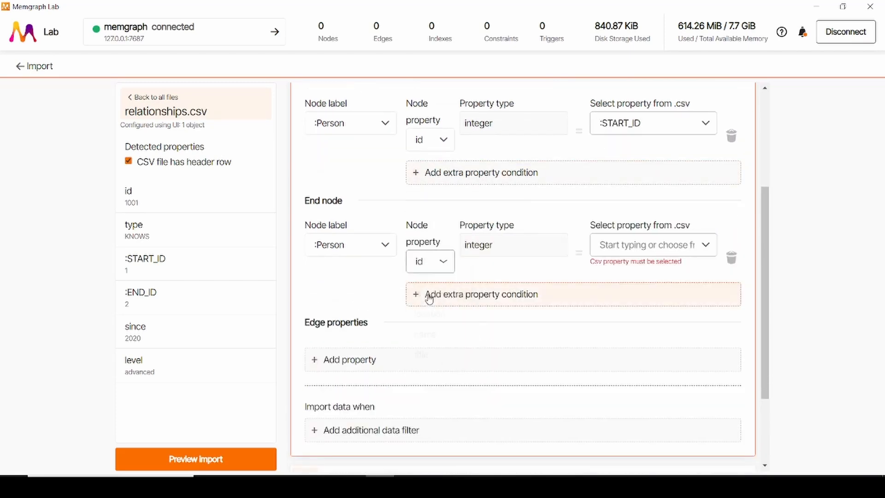
{"action": "left_click", "coordinate": [678, 243]}
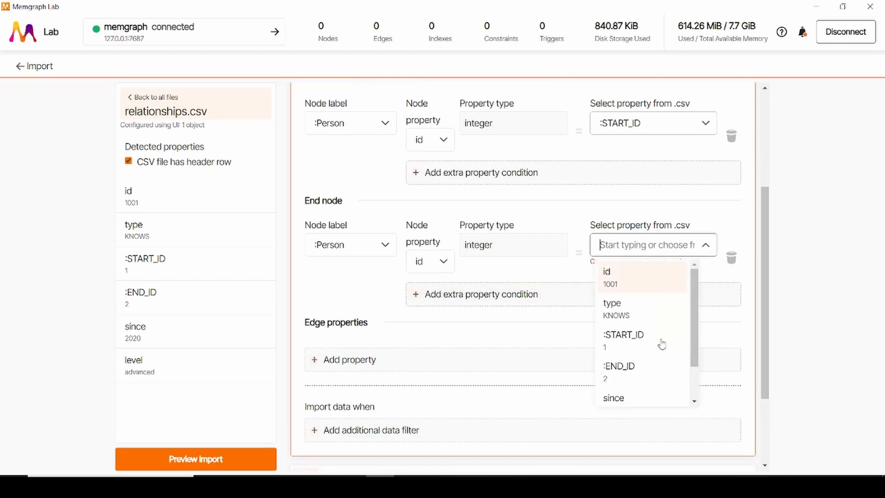
{"action": "left_click", "coordinate": [649, 369]}
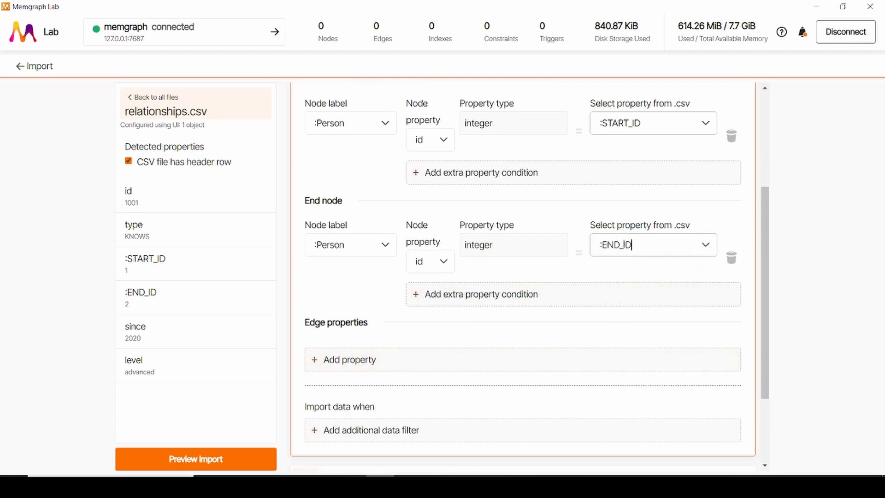
Step: Switch to the relationships spreadsheet and examine which relationship types use the since column and which use the level column
{"action": "scroll", "coordinate": [417, 253], "scroll_direction": "down", "scroll_amount": 1}
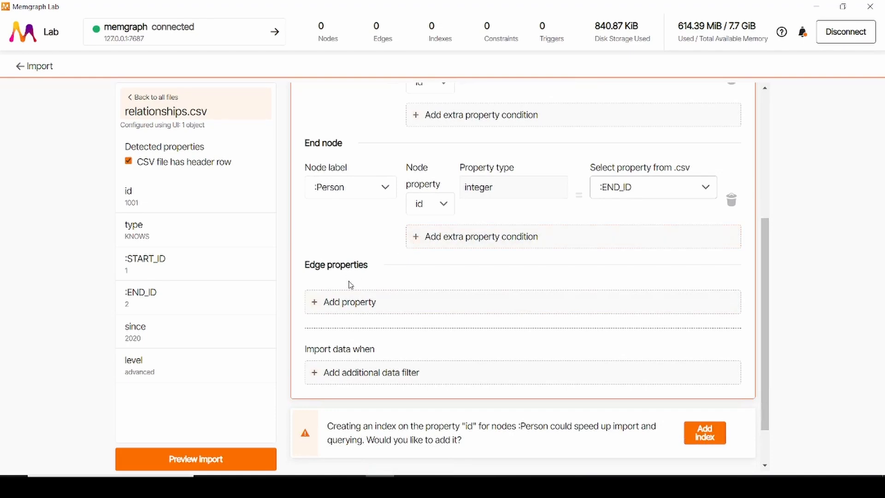
{"action": "scroll", "coordinate": [358, 273], "scroll_direction": "down", "scroll_amount": 1}
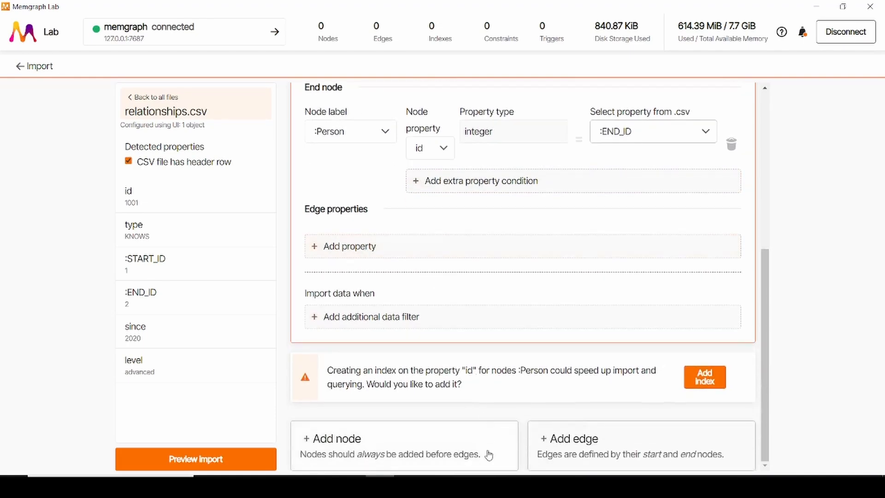
{"action": "left_click", "coordinate": [494, 484]}
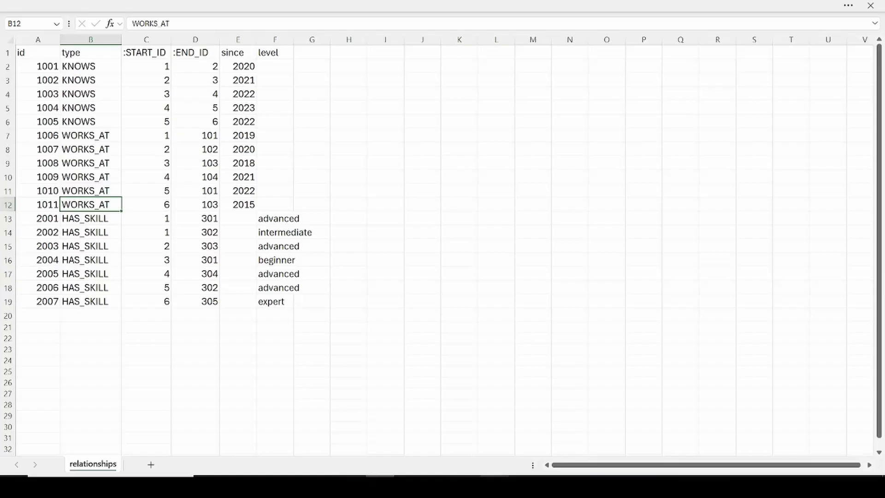
{"action": "left_click", "coordinate": [236, 55]}
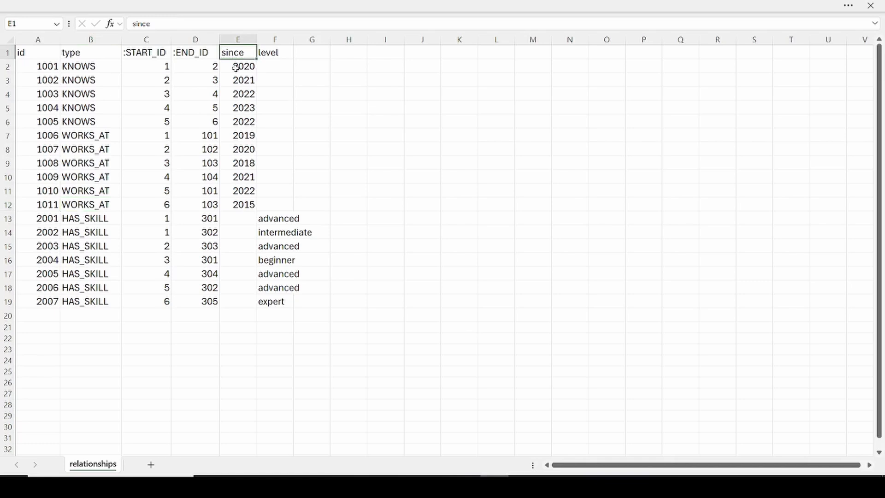
{"action": "left_click", "coordinate": [236, 68]}
{"action": "left_click", "coordinate": [115, 65]}
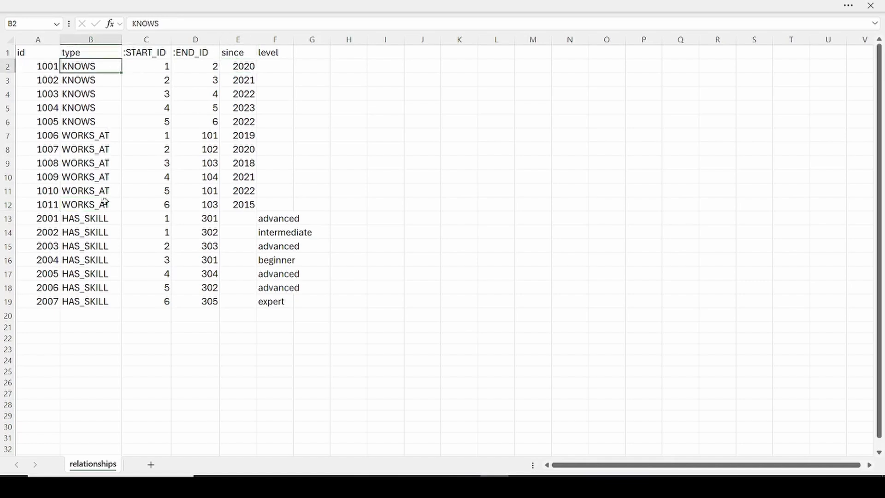
{"action": "left_click", "coordinate": [106, 203], "text": "shift"}
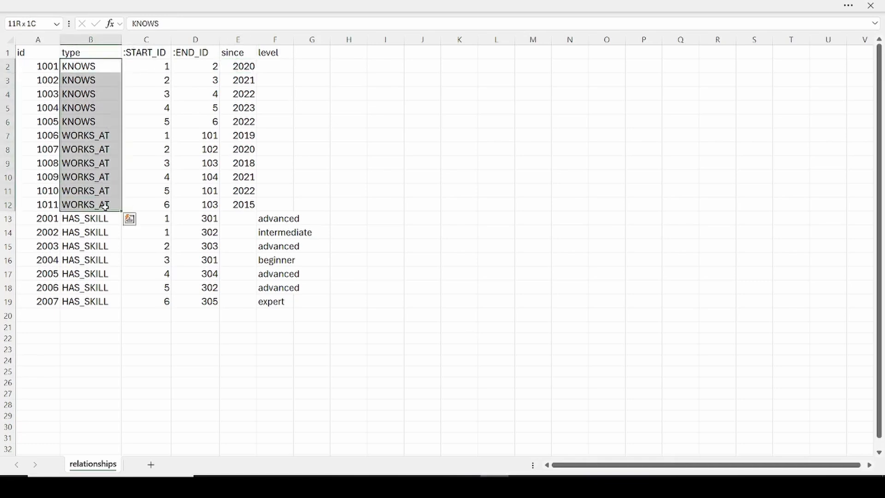
{"action": "left_click", "coordinate": [274, 55]}
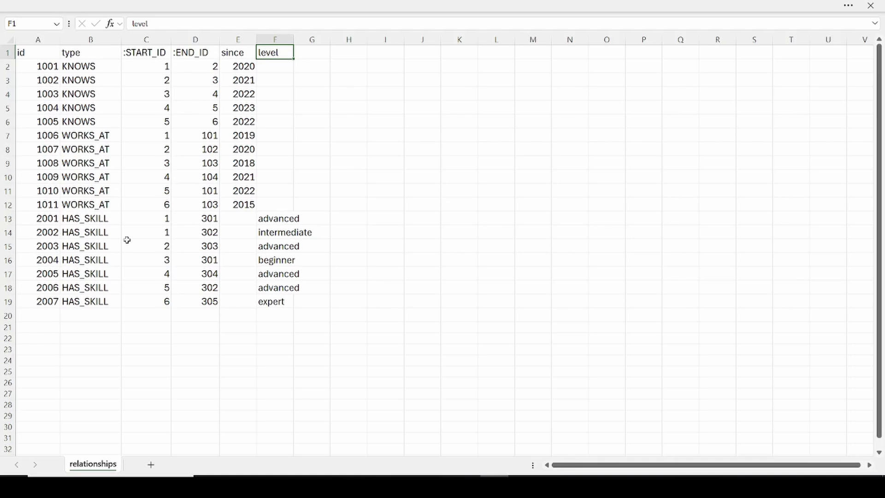
{"action": "left_click", "coordinate": [84, 220]}
{"action": "left_click", "coordinate": [81, 302], "text": "shift"}
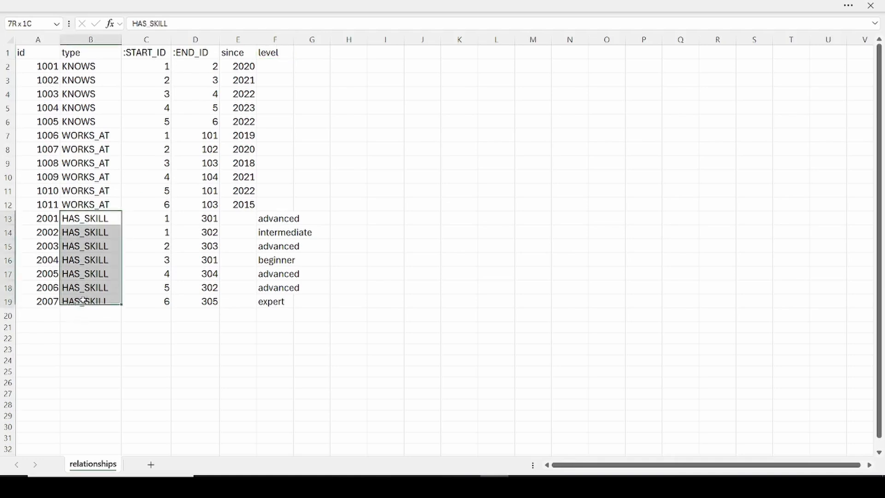
Step: Switch back to Memgraph Lab and add the since column as an edge property of type integer
{"action": "left_click", "coordinate": [380, 486]}
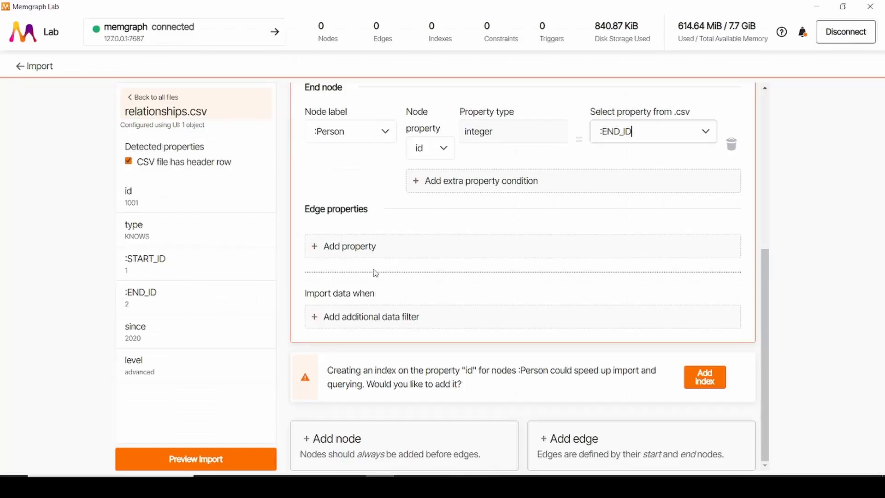
{"action": "left_click", "coordinate": [368, 249]}
{"action": "left_click", "coordinate": [364, 238]}
{"action": "scroll", "coordinate": [357, 364], "scroll_direction": "down", "scroll_amount": 2}
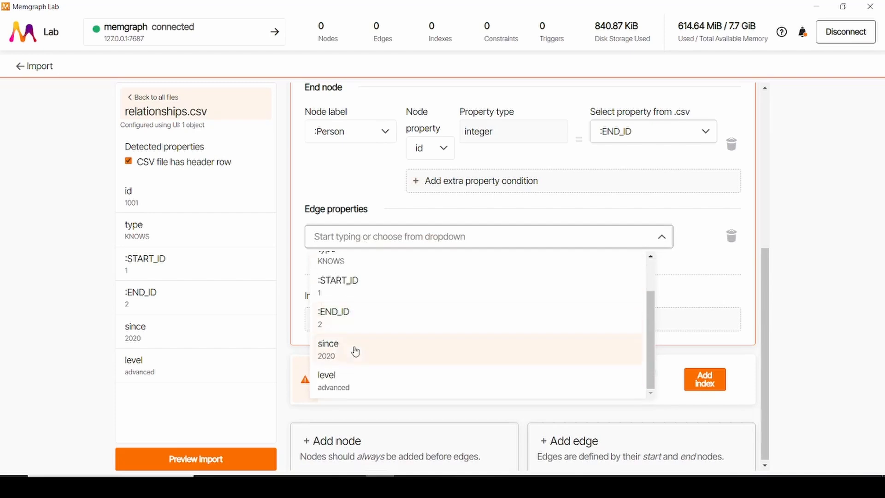
{"action": "left_click", "coordinate": [353, 346]}
{"action": "left_click", "coordinate": [600, 249]}
{"action": "left_click", "coordinate": [581, 306]}
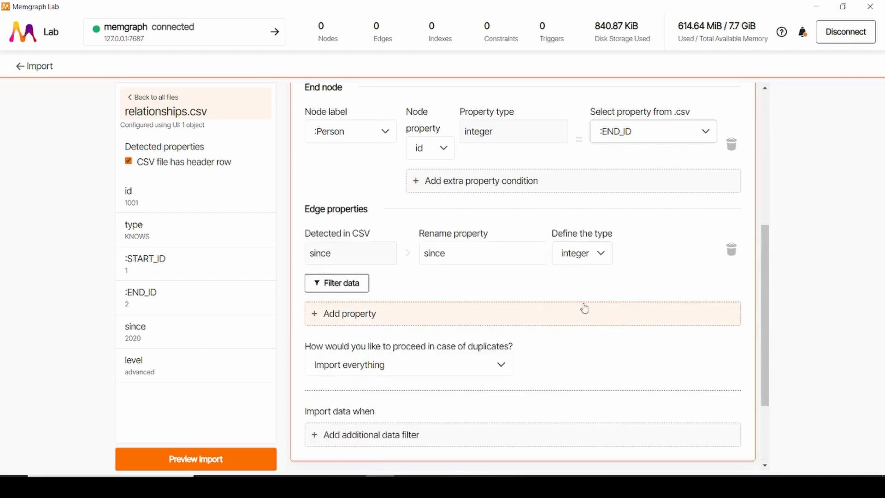
Step: Add the id column as a second edge property and set its type to integer
{"action": "scroll", "coordinate": [413, 288], "scroll_direction": "down", "scroll_amount": 1}
{"action": "left_click", "coordinate": [366, 256]}
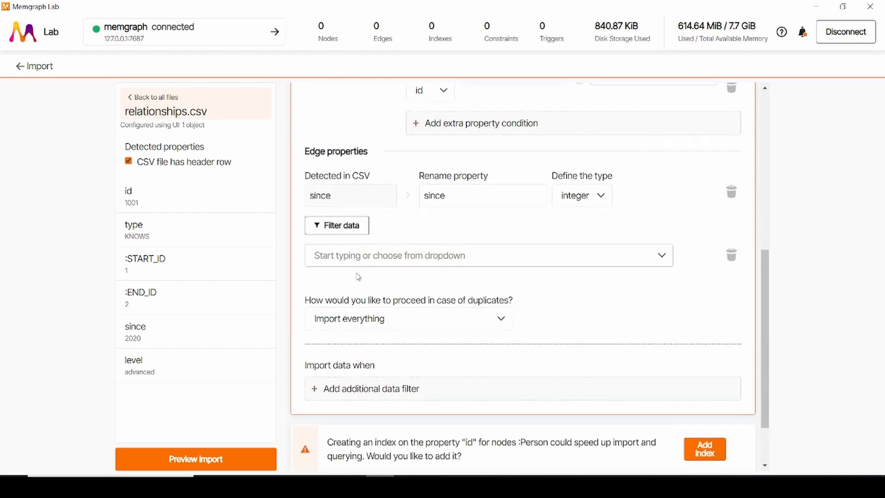
{"action": "left_click", "coordinate": [347, 257]}
{"action": "left_click", "coordinate": [326, 294]}
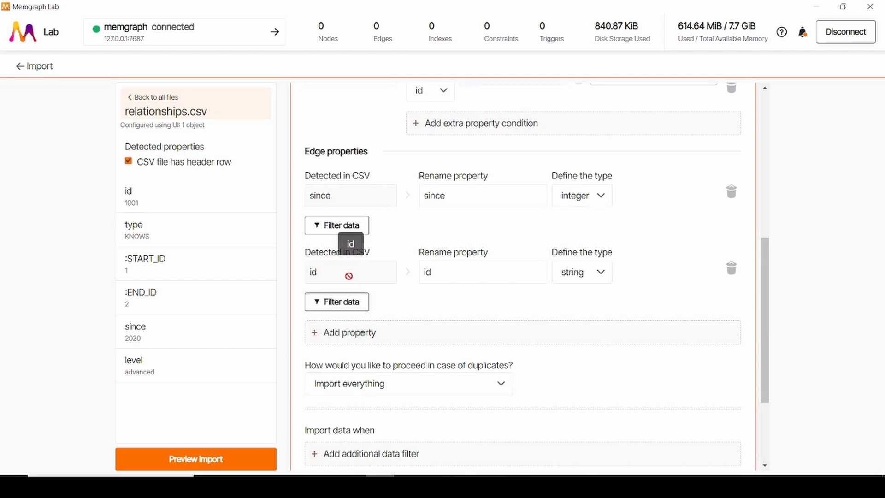
{"action": "left_click", "coordinate": [598, 274]}
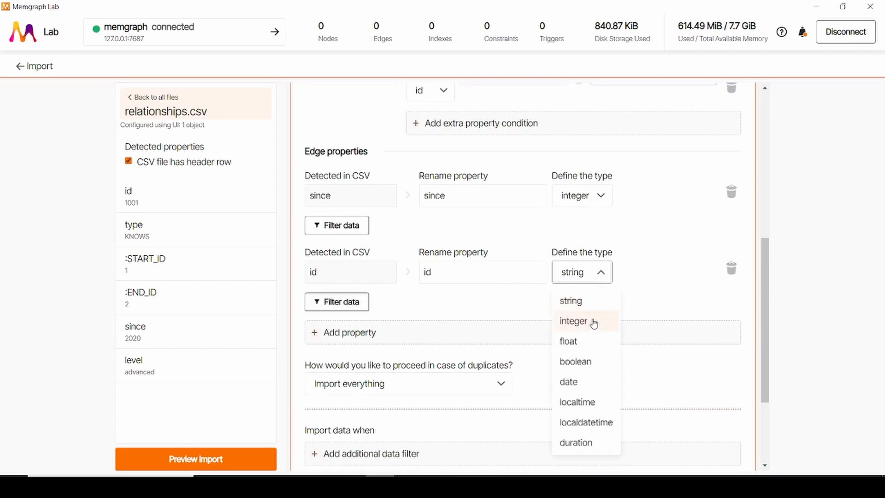
{"action": "left_click", "coordinate": [592, 319]}
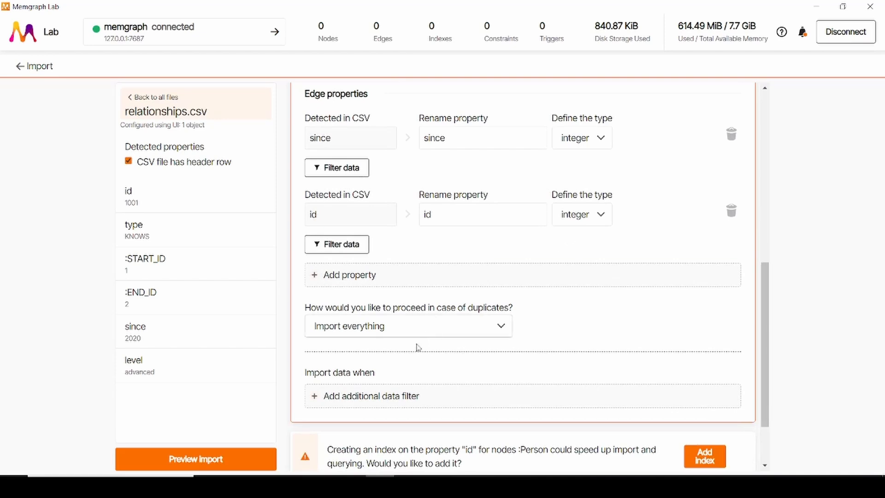
Step: Set duplicate handling for the KNOWS edge to Merge, identifying duplicates by id
{"action": "left_click", "coordinate": [404, 335]}
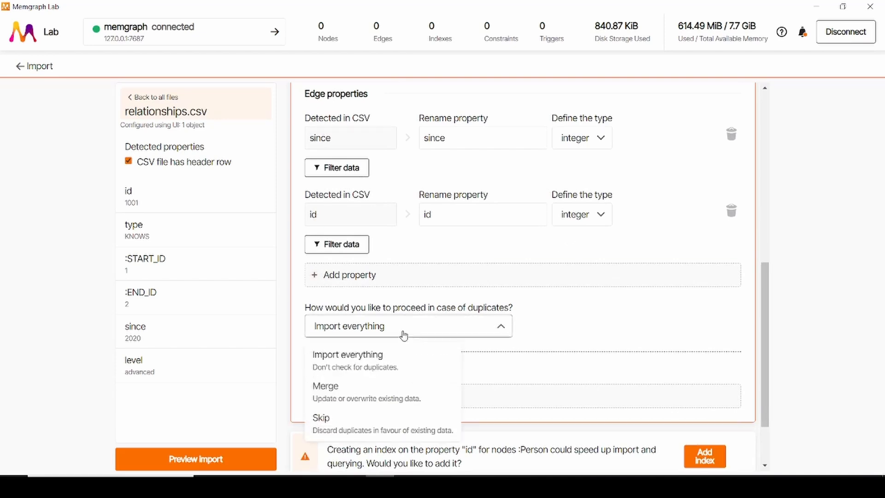
{"action": "left_click", "coordinate": [375, 396]}
{"action": "left_click", "coordinate": [578, 324]}
{"action": "left_click", "coordinate": [556, 375]}
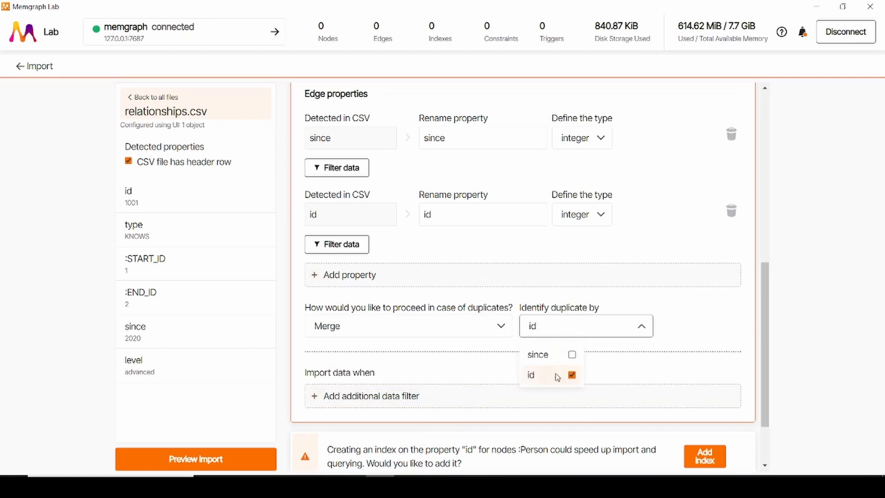
{"action": "left_click", "coordinate": [637, 327]}
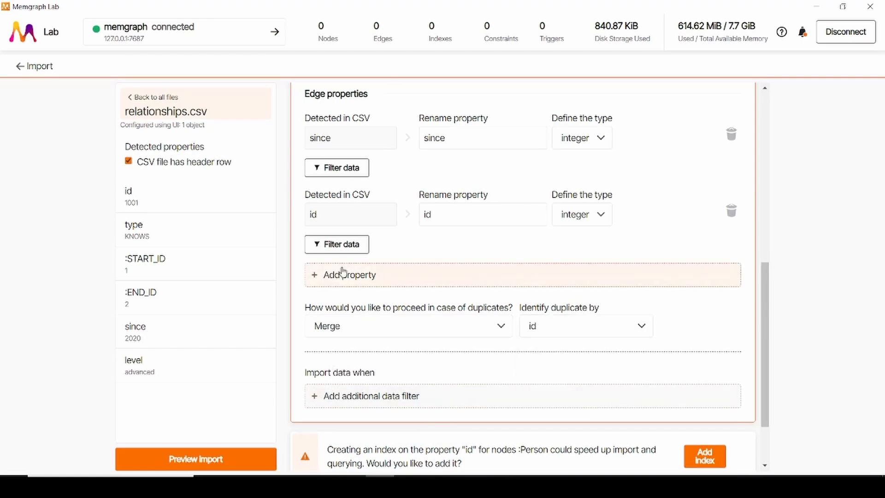
Step: Review the KNOWS edge configuration, then switch to the relationships spreadsheet and examine which rows have the type KNOWS
{"action": "scroll", "coordinate": [339, 272], "scroll_direction": "up", "scroll_amount": 5}
{"action": "scroll", "coordinate": [448, 297], "scroll_direction": "down", "scroll_amount": 7}
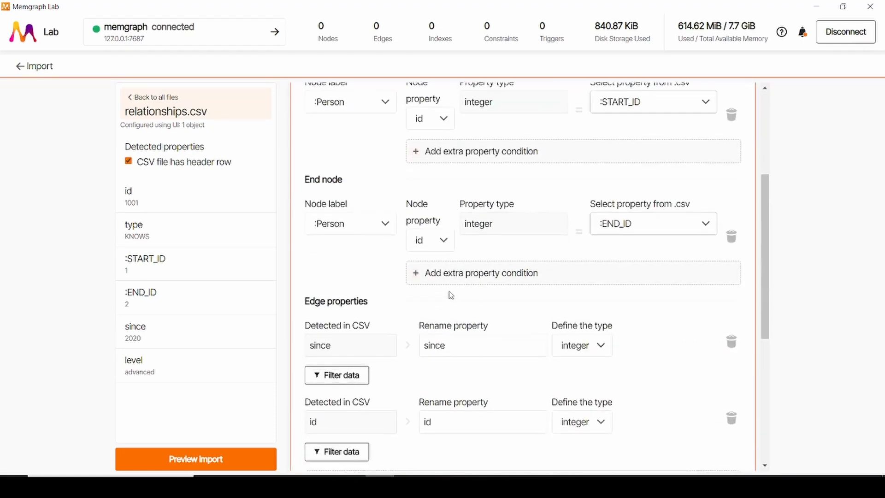
{"action": "scroll", "coordinate": [626, 316], "scroll_direction": "down", "scroll_amount": 3}
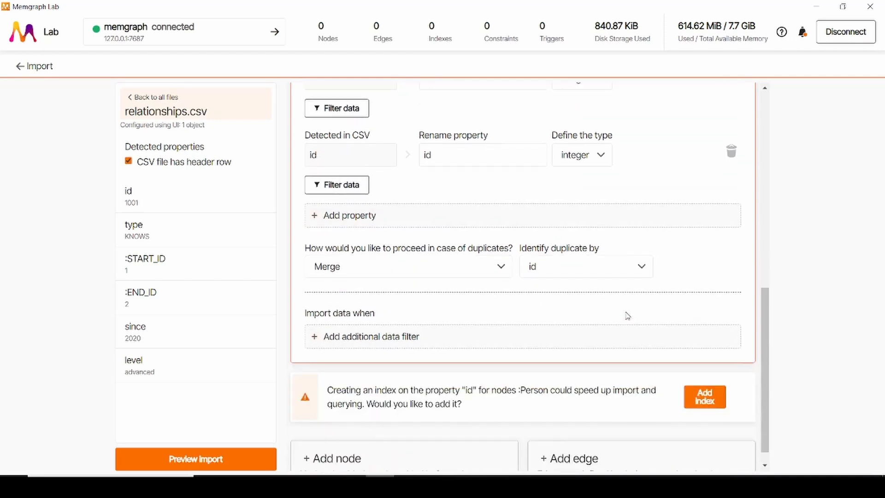
{"action": "scroll", "coordinate": [627, 315], "scroll_direction": "down", "scroll_amount": 1}
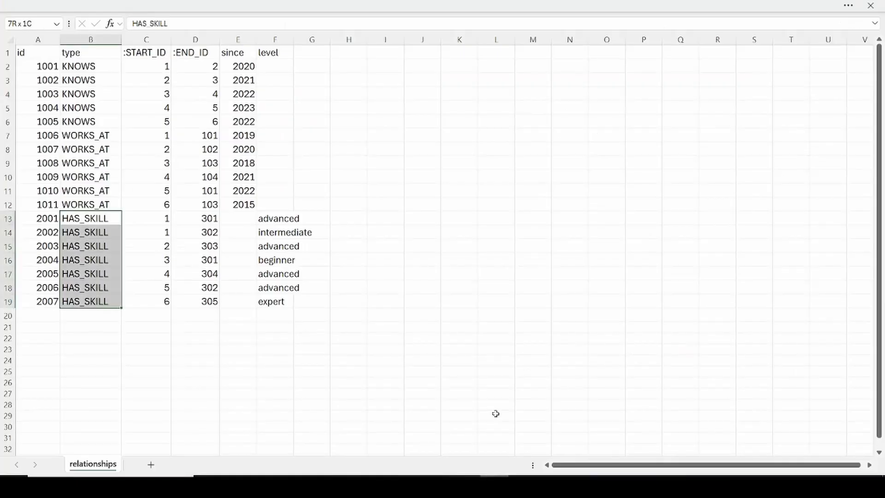
{"action": "left_click", "coordinate": [198, 187]}
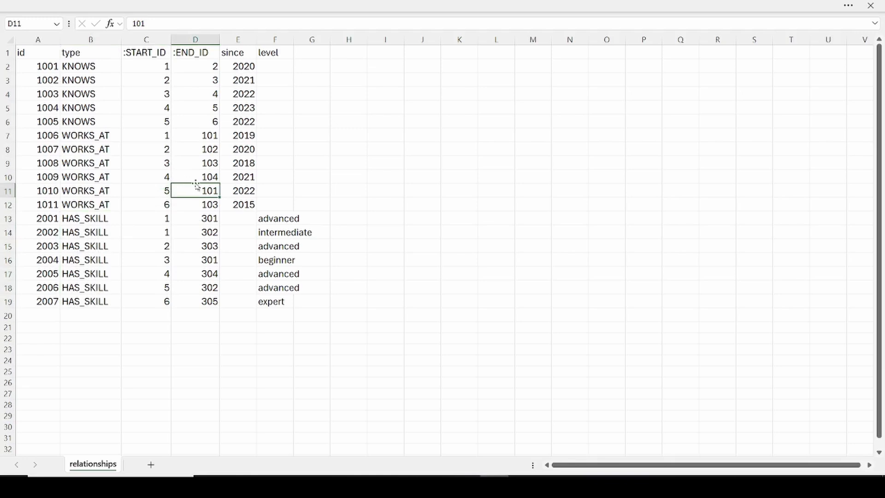
{"action": "left_click", "coordinate": [93, 70]}
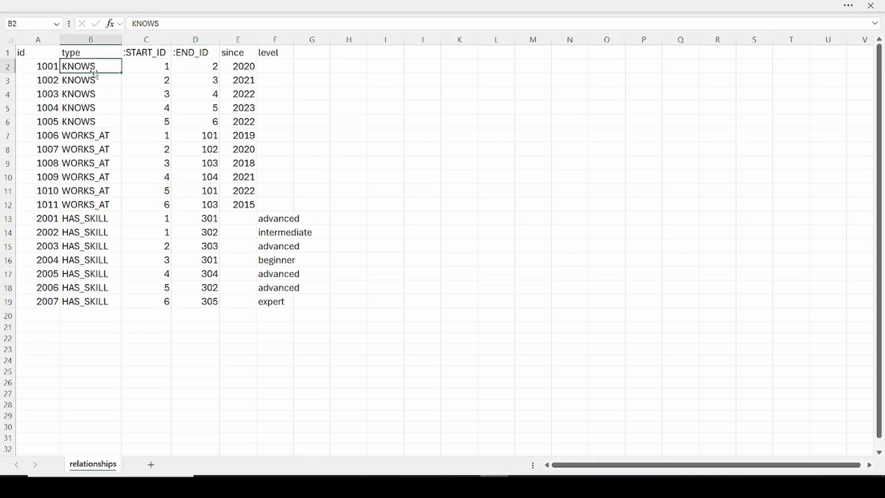
{"action": "left_click", "coordinate": [89, 121], "text": "shift"}
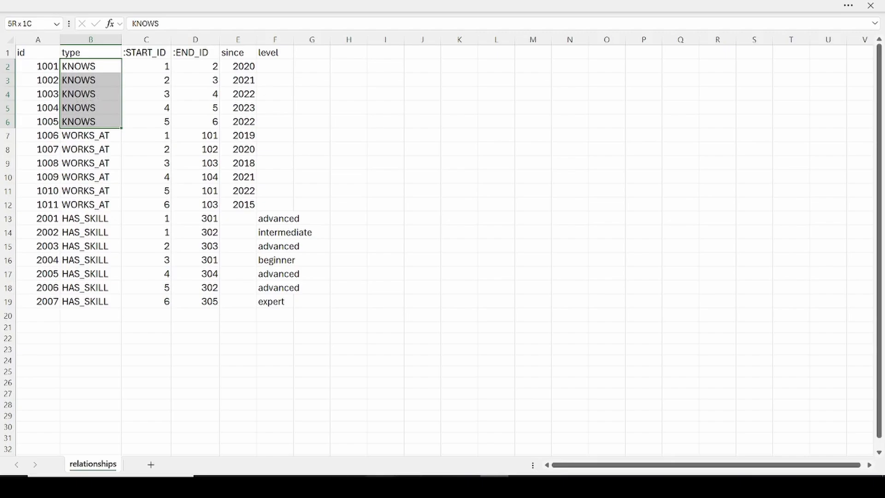
Step: Switch back to Memgraph Lab and filter the KNOWS edge to import rows only when the type column value equals KNOWS
{"action": "left_click", "coordinate": [380, 486]}
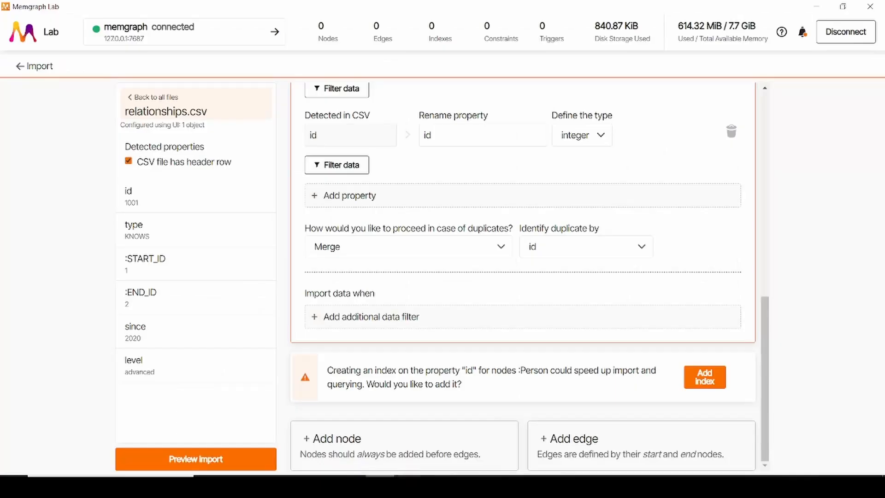
{"action": "left_click", "coordinate": [368, 318]}
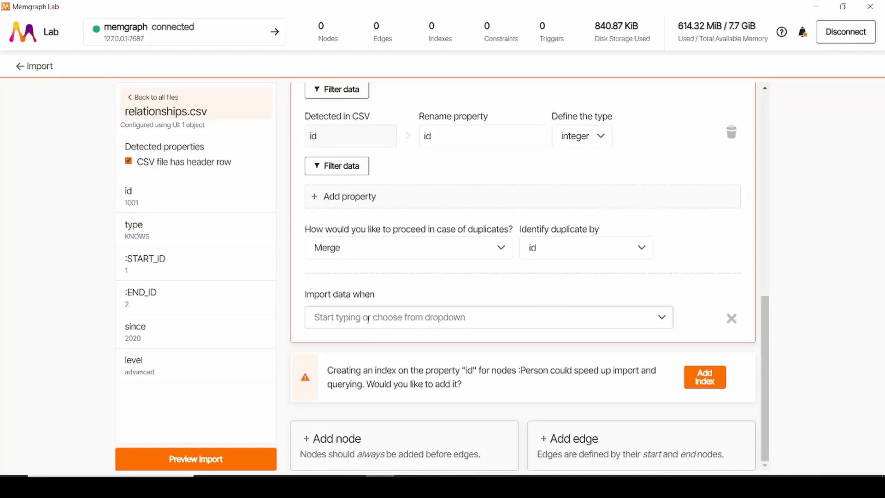
{"action": "left_click", "coordinate": [415, 324]}
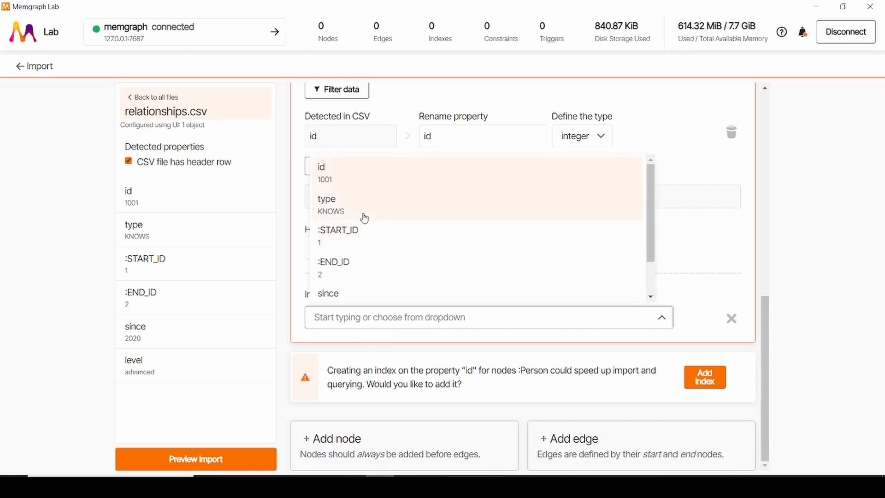
{"action": "left_click", "coordinate": [333, 202]}
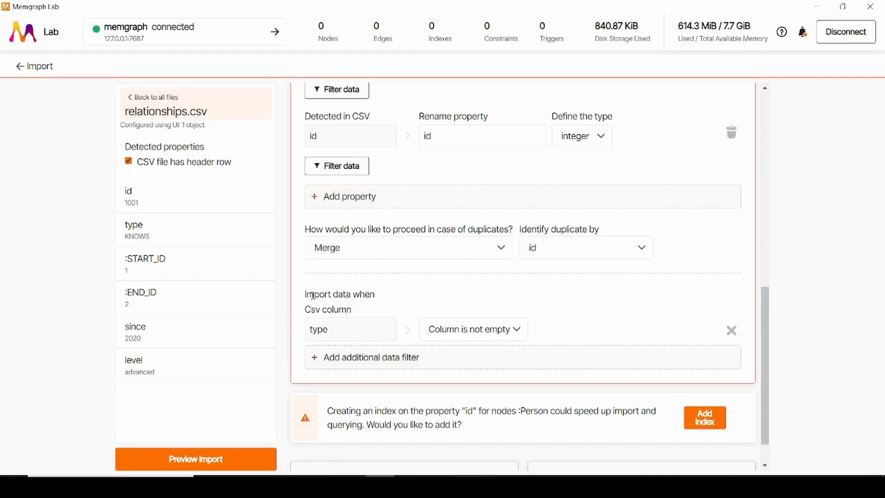
{"action": "left_click_drag", "start_coordinate": [313, 295], "coordinate": [371, 309]}
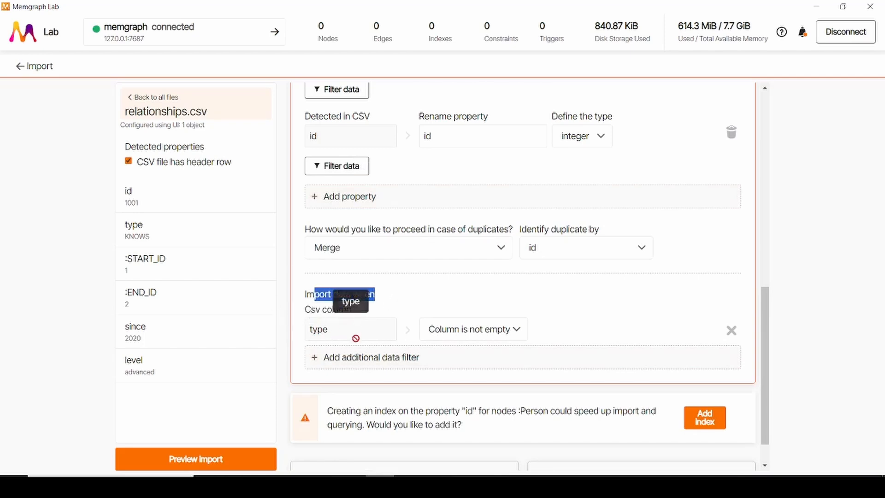
{"action": "left_click", "coordinate": [465, 329]}
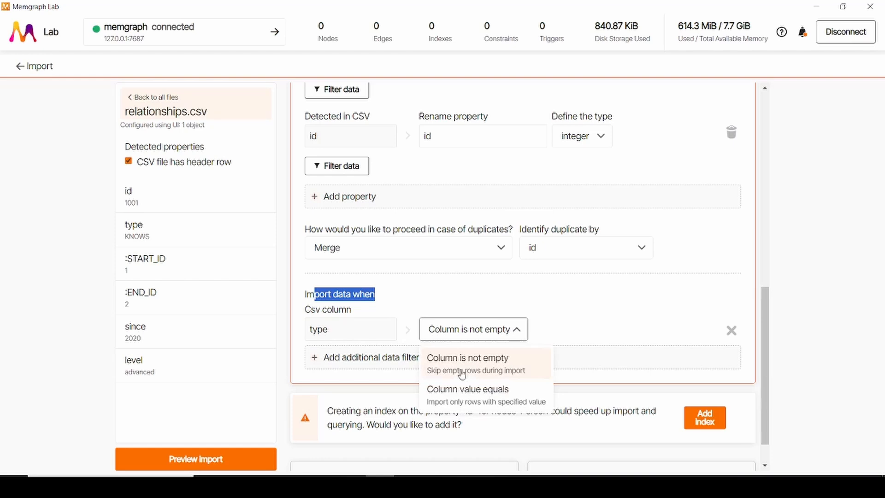
{"action": "left_click", "coordinate": [467, 396]}
{"action": "type", "text": "KNOWS"}
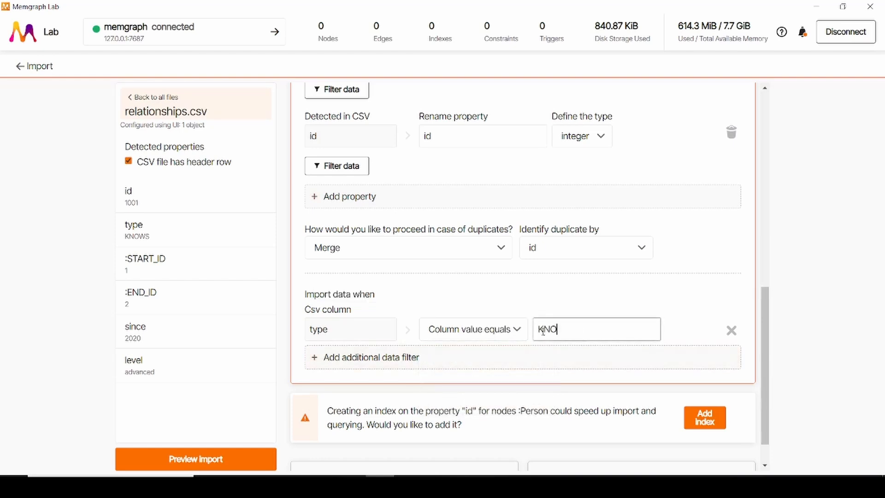
{"action": "left_click", "coordinate": [571, 307]}
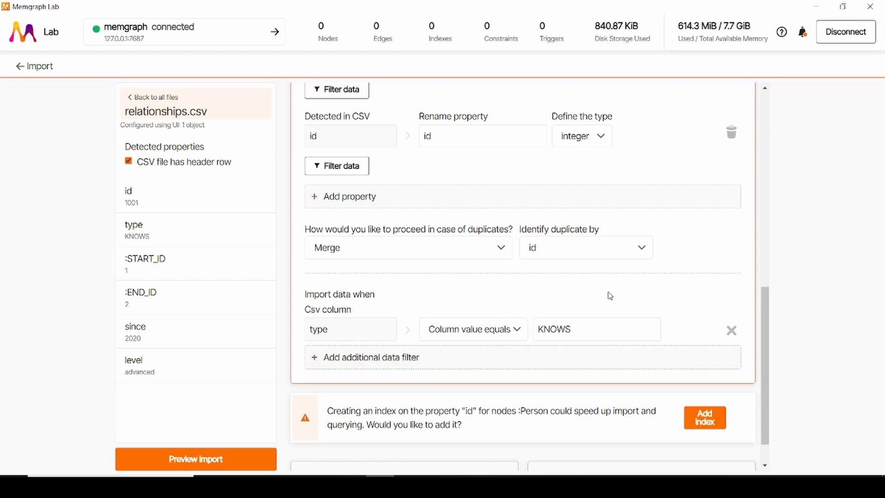
{"action": "scroll", "coordinate": [555, 278], "scroll_direction": "up", "scroll_amount": 9}
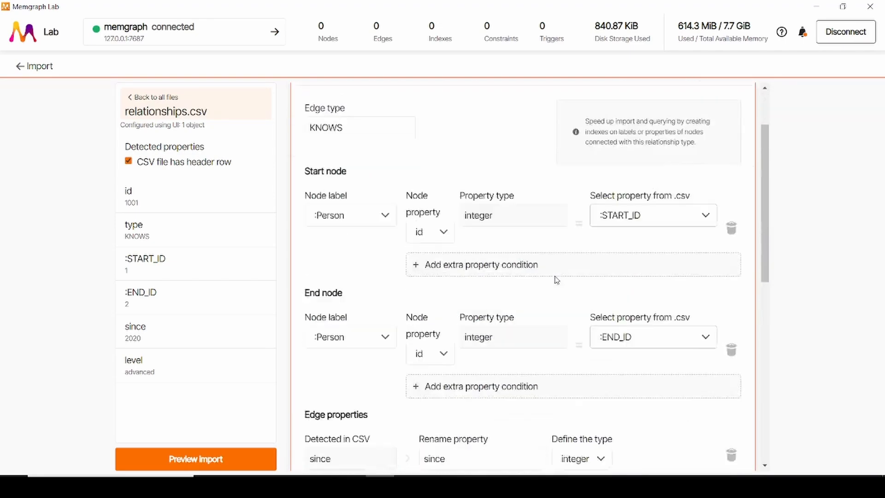
{"action": "scroll", "coordinate": [556, 279], "scroll_direction": "down", "scroll_amount": 10}
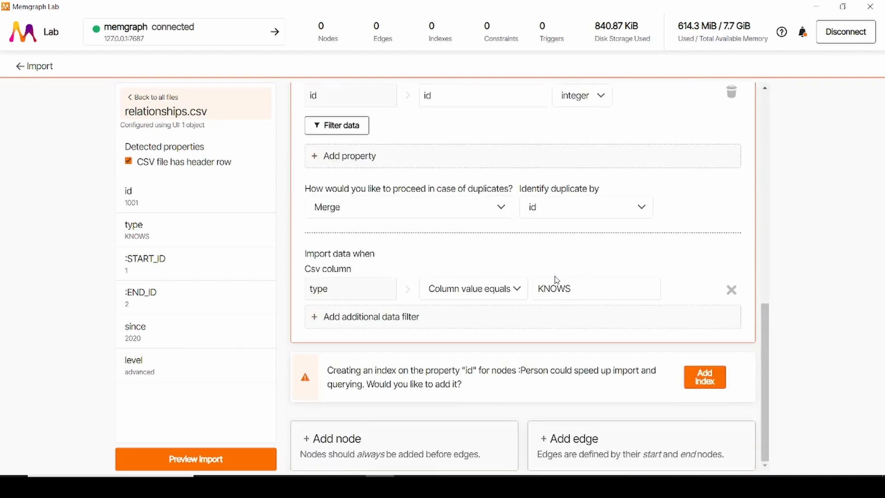
Step: Add another edge to relationships.csv, then switch to the relationships spreadsheet and examine the start and end IDs of the WORKS_AT rows
{"action": "left_click", "coordinate": [620, 446]}
{"action": "scroll", "coordinate": [549, 339], "scroll_direction": "down", "scroll_amount": 7}
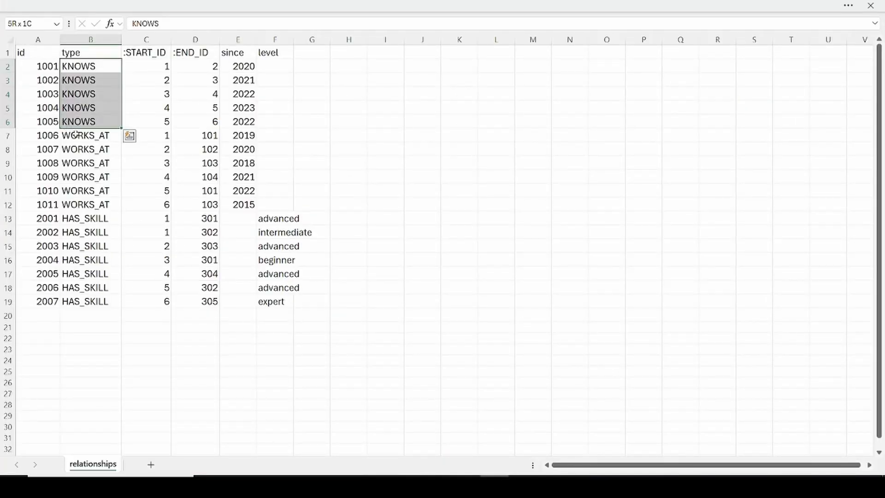
{"action": "left_click", "coordinate": [77, 134]}
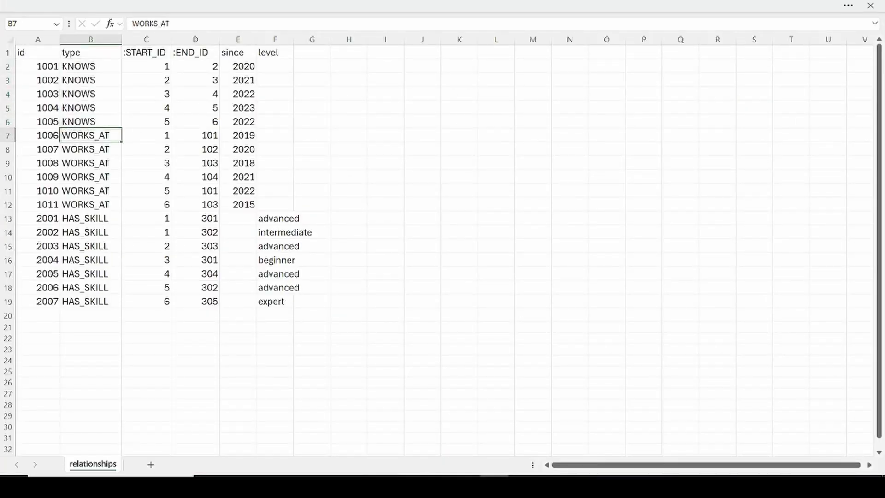
{"action": "left_click", "coordinate": [106, 204]}
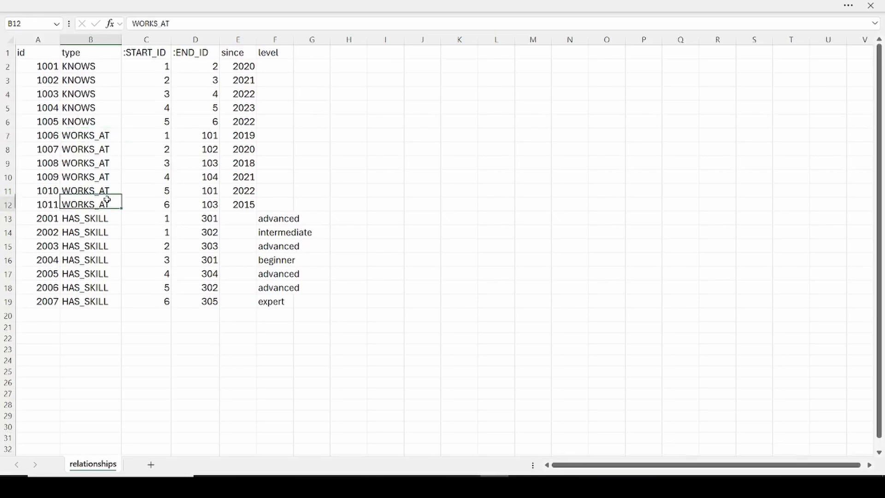
{"action": "left_click", "coordinate": [162, 135]}
{"action": "left_click", "coordinate": [167, 202]}
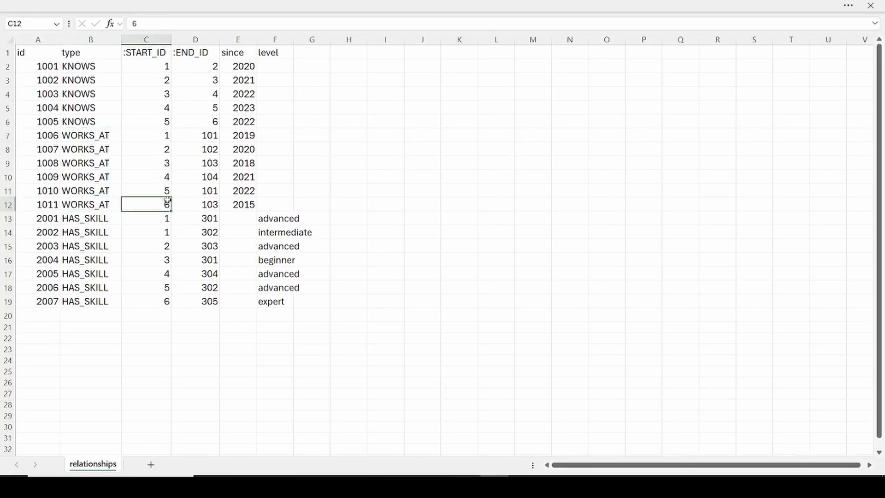
{"action": "left_click", "coordinate": [210, 135]}
{"action": "left_click", "coordinate": [210, 201]}
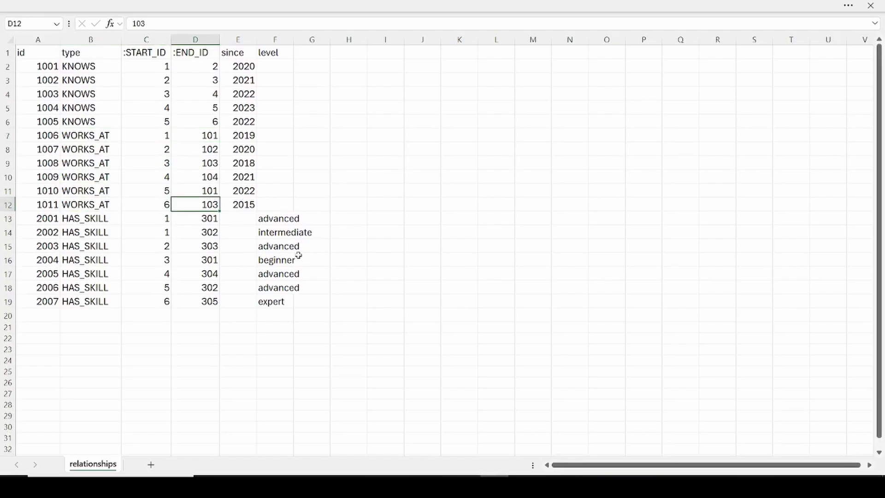
Step: Switch back to Memgraph Lab and define the new edge as WORKS_AT, from start node Person to end node Company
{"action": "left_click", "coordinate": [380, 474]}
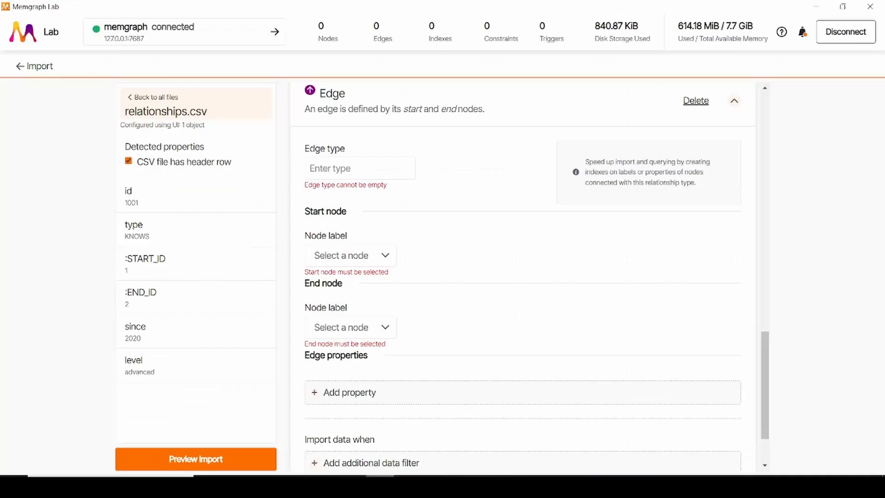
{"action": "left_click", "coordinate": [343, 165]}
{"action": "type", "text": "WORKS"}
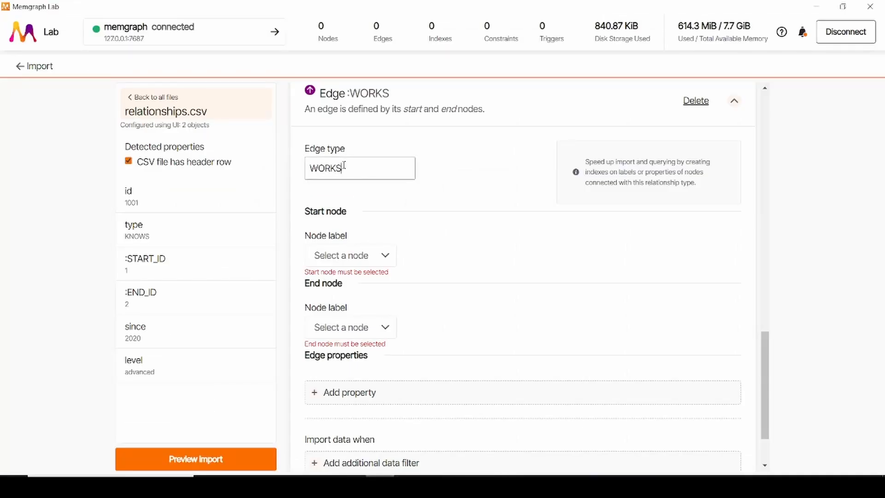
{"action": "type", "text": "_AT"}
{"action": "left_click", "coordinate": [346, 255]}
{"action": "left_click", "coordinate": [339, 283]}
{"action": "left_click", "coordinate": [339, 328]}
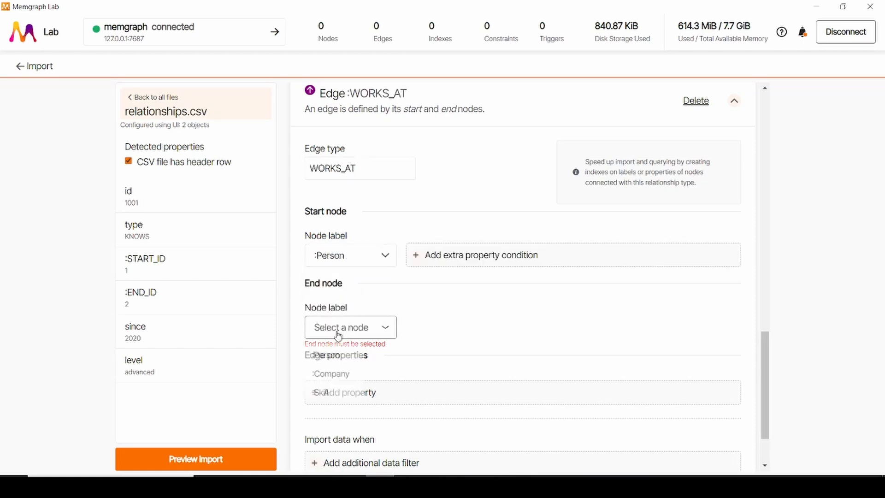
{"action": "left_click", "coordinate": [340, 374]}
Step: Match the WORKS_AT start node's id property to the :START_ID column
{"action": "scroll", "coordinate": [389, 283], "scroll_direction": "down", "scroll_amount": 2}
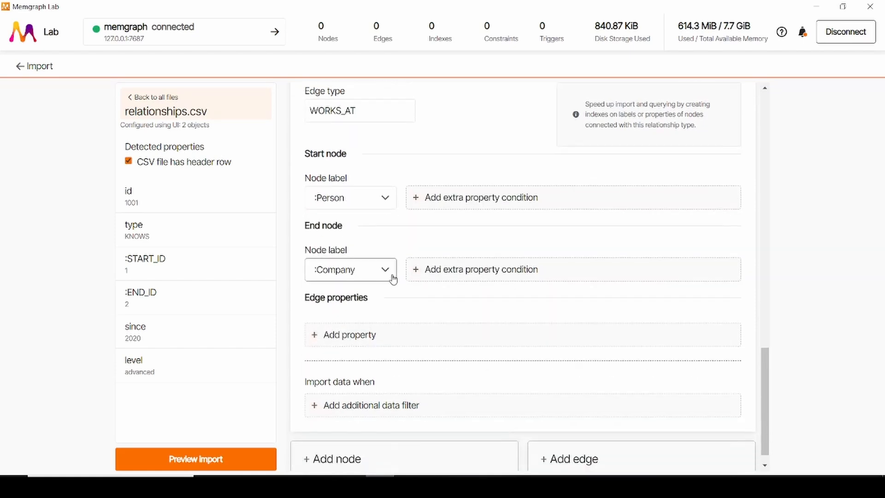
{"action": "left_click", "coordinate": [421, 197]}
{"action": "left_click", "coordinate": [428, 203]}
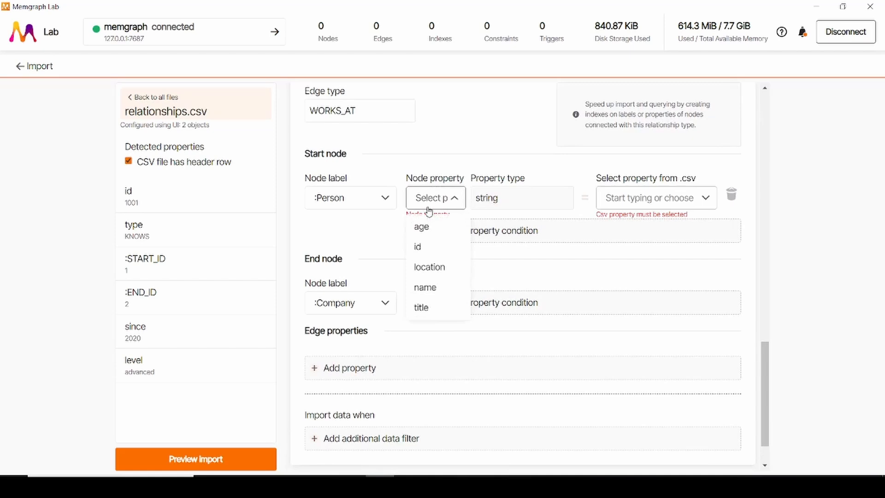
{"action": "left_click", "coordinate": [431, 247]}
{"action": "left_click", "coordinate": [645, 198]}
{"action": "left_click", "coordinate": [623, 295]}
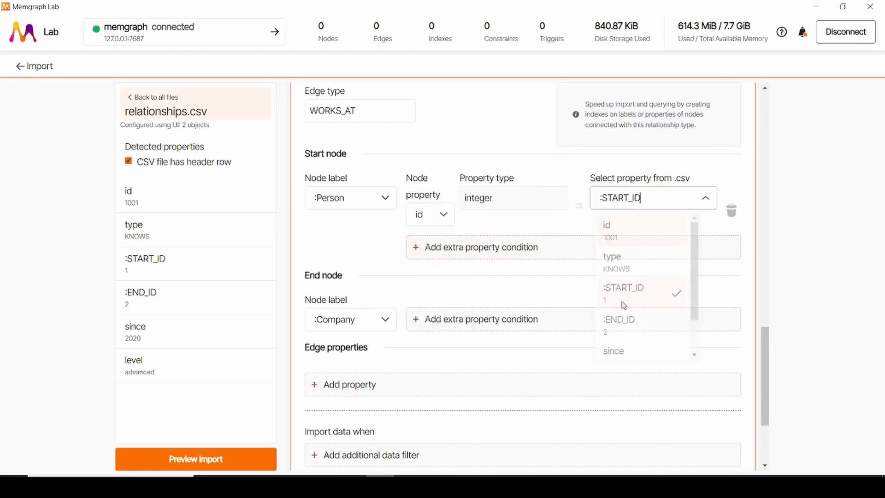
Step: Match the WORKS_AT end node's id property to the :END_ID column
{"action": "left_click", "coordinate": [427, 325]}
{"action": "left_click", "coordinate": [429, 322]}
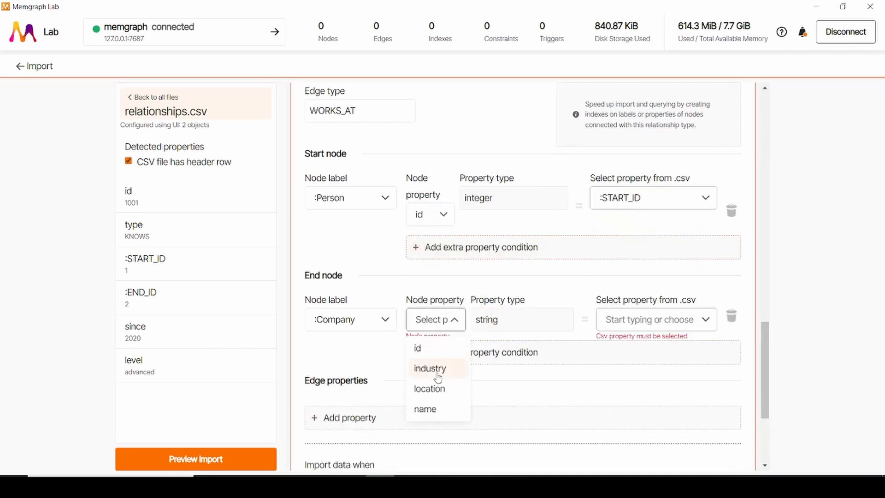
{"action": "left_click", "coordinate": [417, 348]}
{"action": "left_click", "coordinate": [599, 328]}
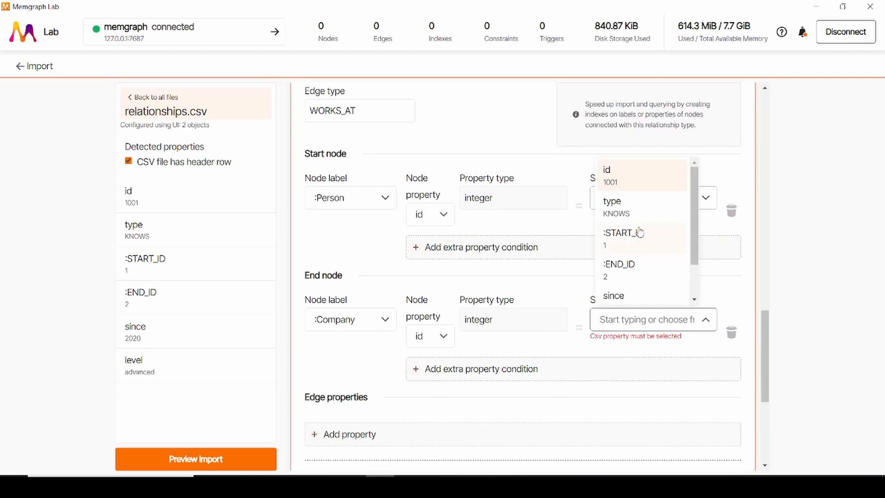
{"action": "left_click", "coordinate": [636, 265]}
Step: Add the since column as an integer property of the WORKS_AT edge and the id column as a second edge property
{"action": "scroll", "coordinate": [634, 264], "scroll_direction": "down", "scroll_amount": 4}
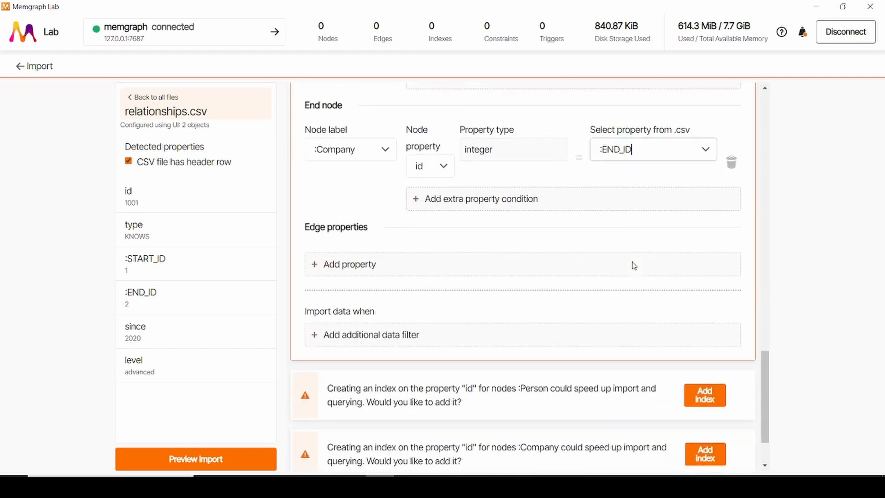
{"action": "left_click", "coordinate": [366, 263]}
{"action": "left_click", "coordinate": [355, 258]}
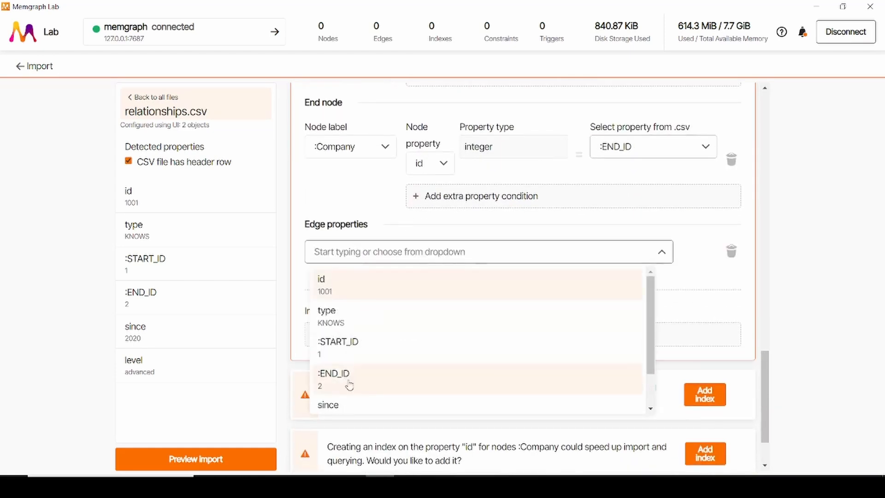
{"action": "left_click", "coordinate": [344, 405]}
{"action": "left_click", "coordinate": [574, 269]}
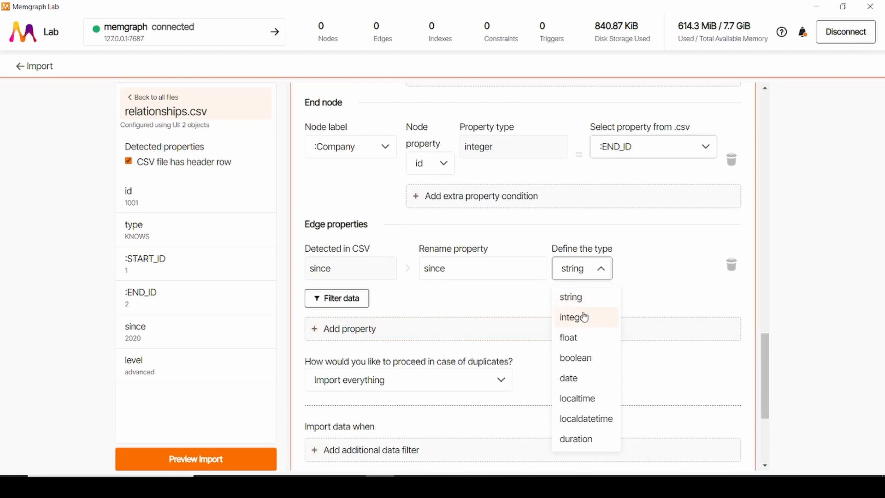
{"action": "left_click", "coordinate": [583, 316]}
{"action": "left_click", "coordinate": [405, 329]}
{"action": "left_click", "coordinate": [362, 328]}
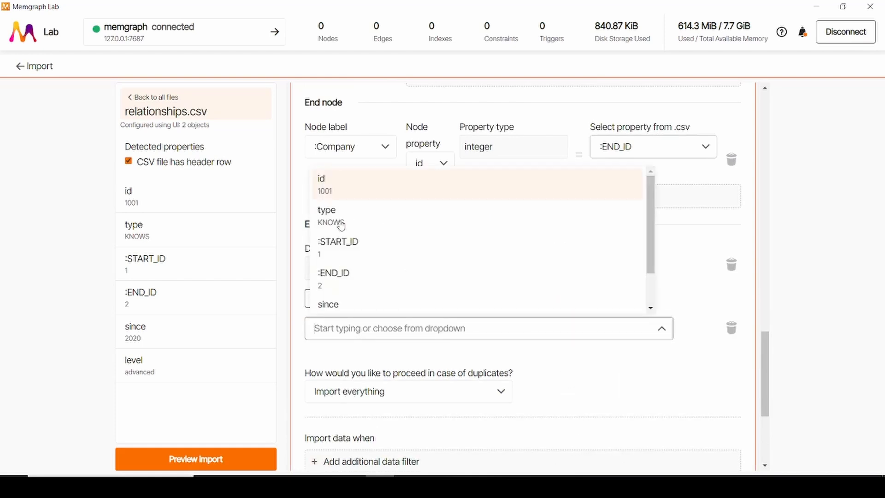
{"action": "left_click", "coordinate": [339, 194]}
Step: Set duplicate handling for the WORKS_AT edge to Merge, identifying duplicates by id
{"action": "scroll", "coordinate": [363, 312], "scroll_direction": "down", "scroll_amount": 1}
{"action": "left_click", "coordinate": [367, 283]}
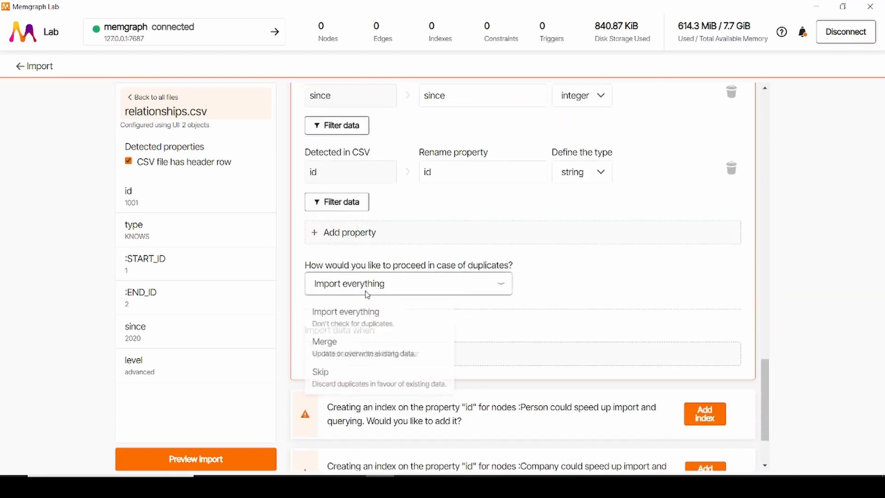
{"action": "left_click", "coordinate": [323, 345]}
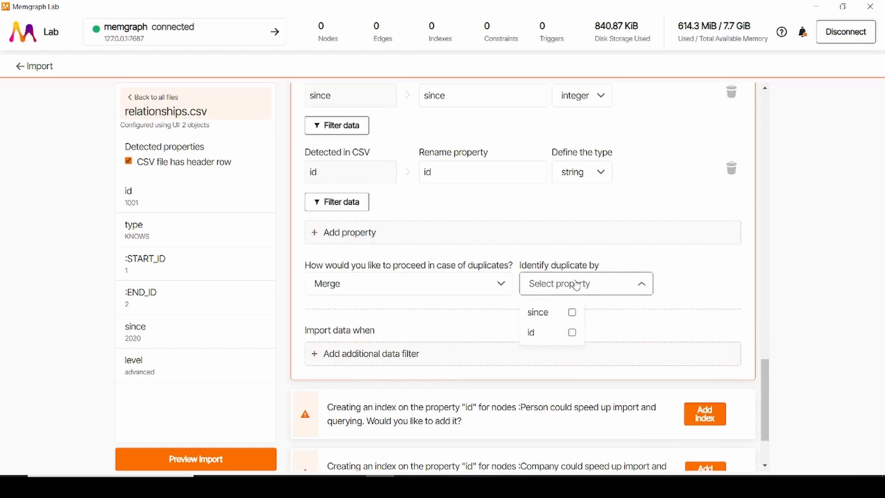
{"action": "left_click", "coordinate": [571, 332]}
Step: Filter the WORKS_AT edge to rows whose type column value equals WORKAT, then check the type column in the relationships spreadsheet
{"action": "scroll", "coordinate": [411, 275], "scroll_direction": "down", "scroll_amount": 1}
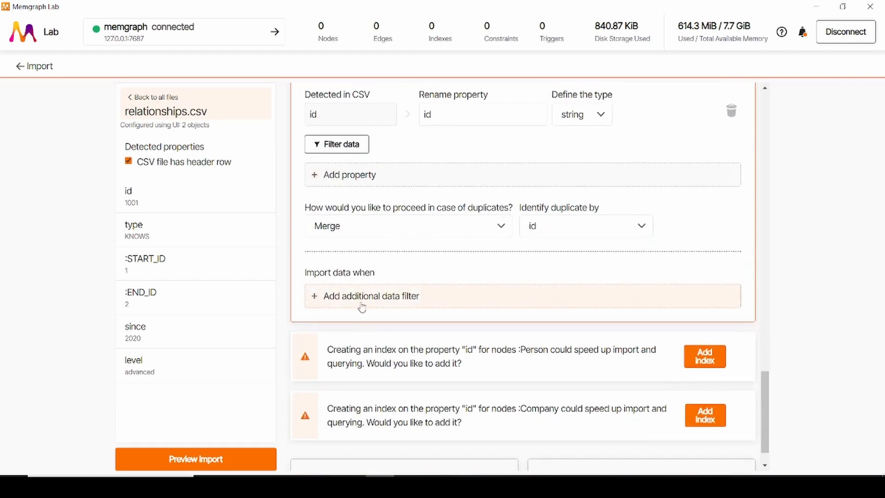
{"action": "left_click", "coordinate": [385, 300]}
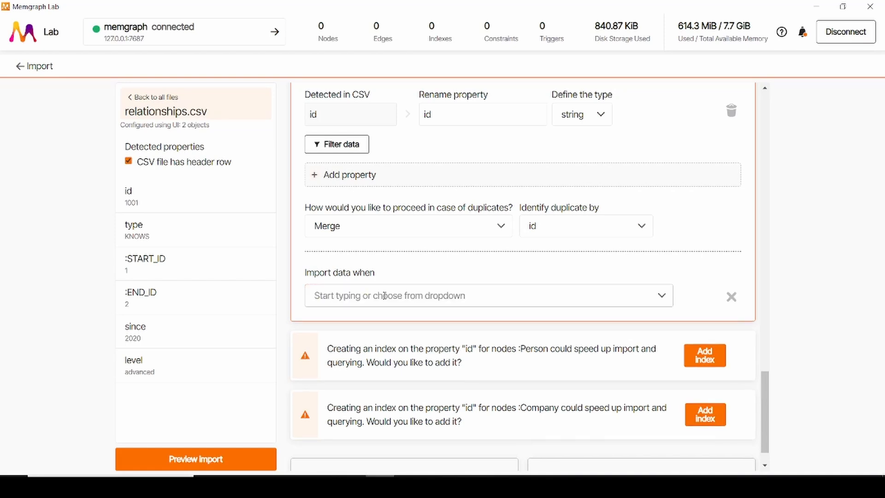
{"action": "left_click", "coordinate": [360, 365]}
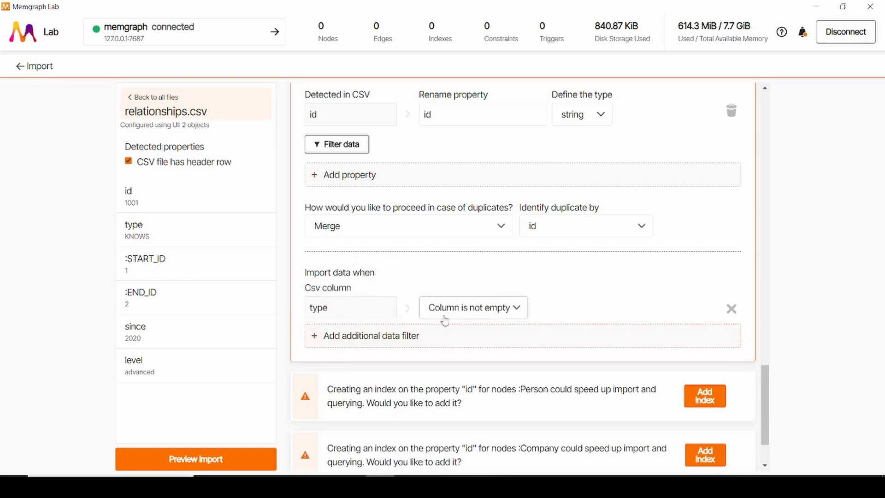
{"action": "left_click", "coordinate": [461, 308]}
{"action": "left_click", "coordinate": [467, 369]}
{"action": "left_click", "coordinate": [563, 307]}
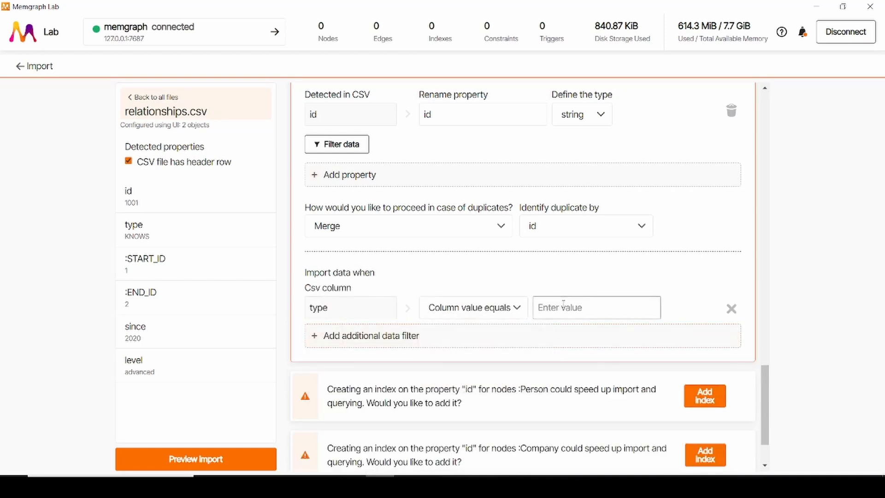
{"action": "type", "text": "WORKAT"}
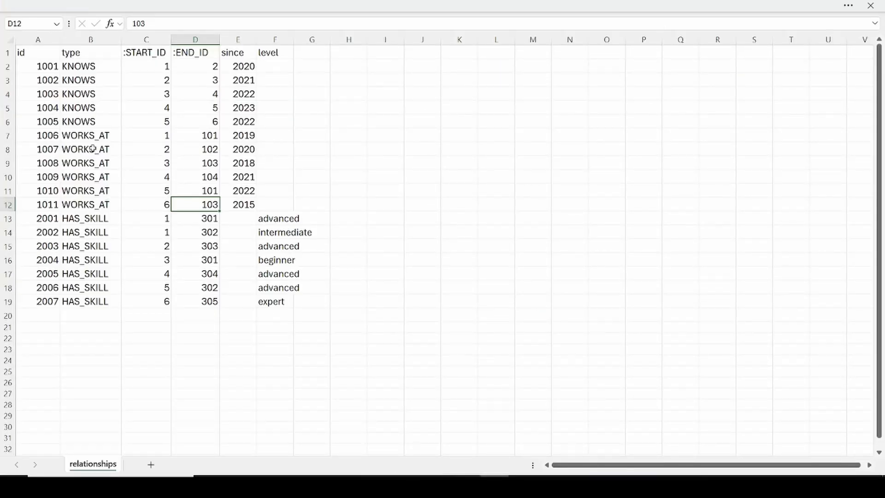
{"action": "left_click", "coordinate": [82, 52]}
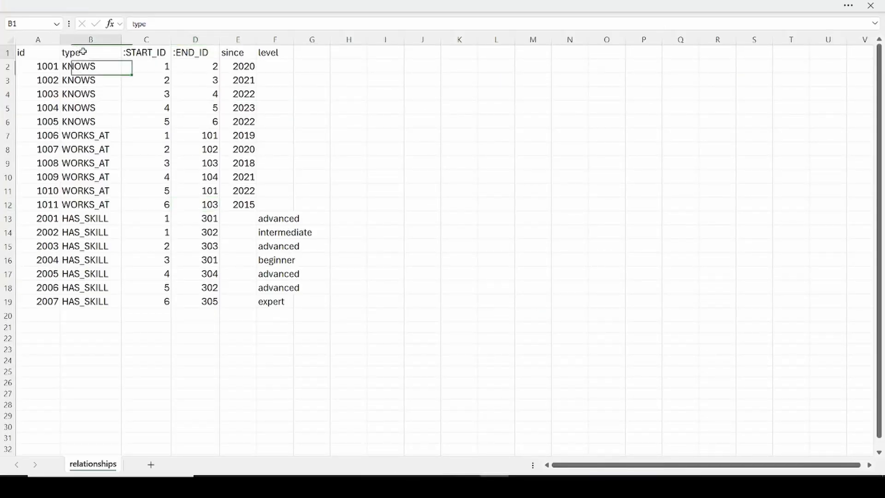
Step: Check the WORKS_AT rows in the relationships spreadsheet's type column and correct the edge's filter value to WORKS_AT
{"action": "left_click", "coordinate": [87, 137]}
{"action": "left_click", "coordinate": [89, 206], "text": "shift"}
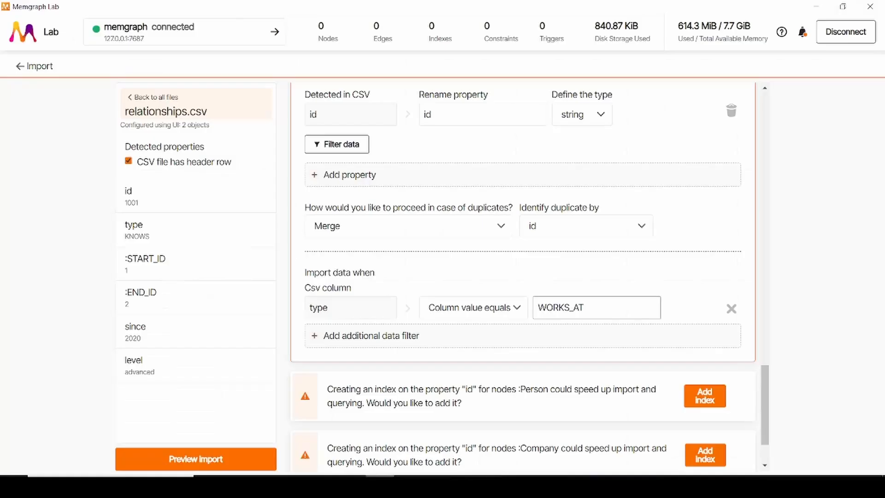
{"action": "scroll", "coordinate": [469, 353], "scroll_direction": "down", "scroll_amount": 2}
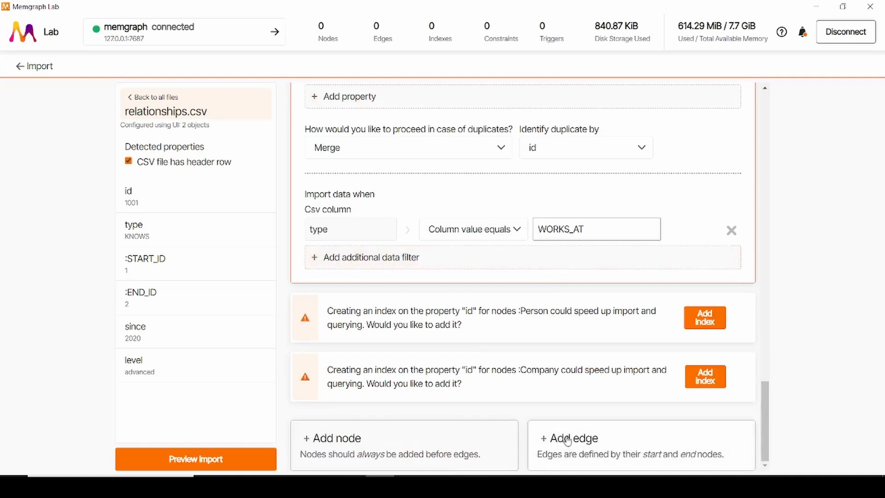
Step: Add another edge to relationships.csv and examine the type, start ID, end ID and level of the HAS_SKILL rows in the spreadsheet
{"action": "left_click", "coordinate": [562, 437]}
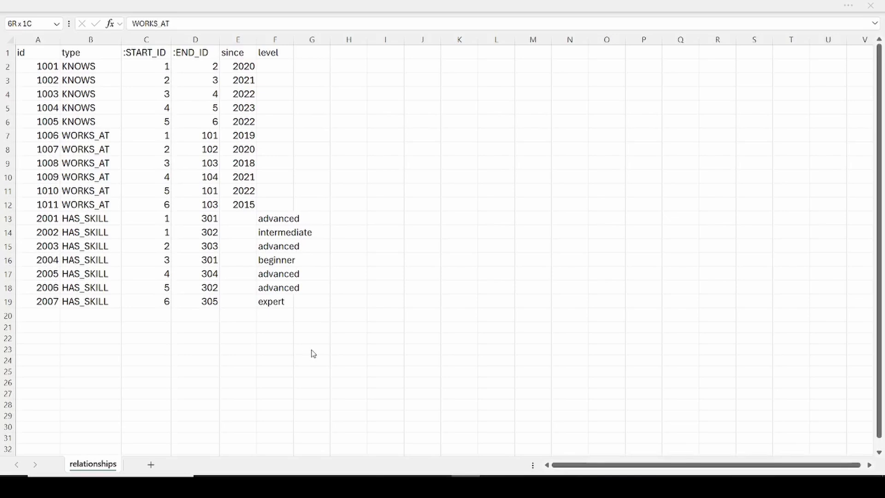
{"action": "left_click", "coordinate": [74, 219]}
{"action": "left_click", "coordinate": [84, 296], "text": "shift"}
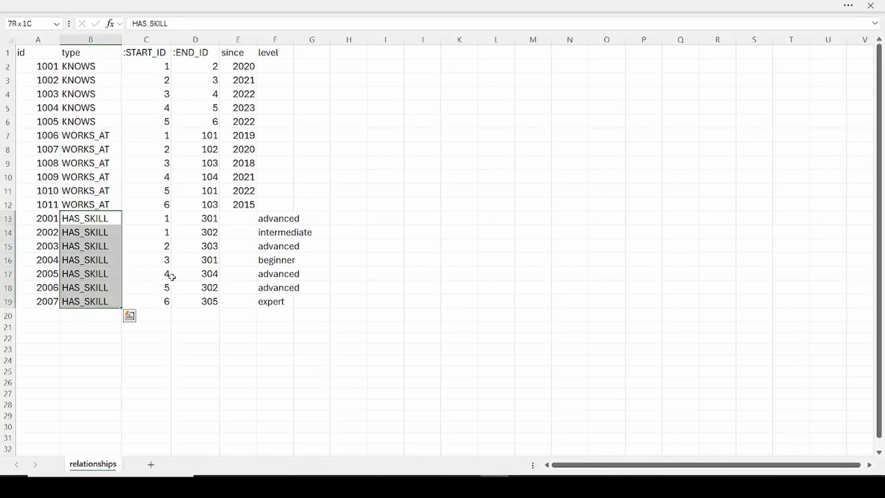
{"action": "left_click", "coordinate": [146, 218]}
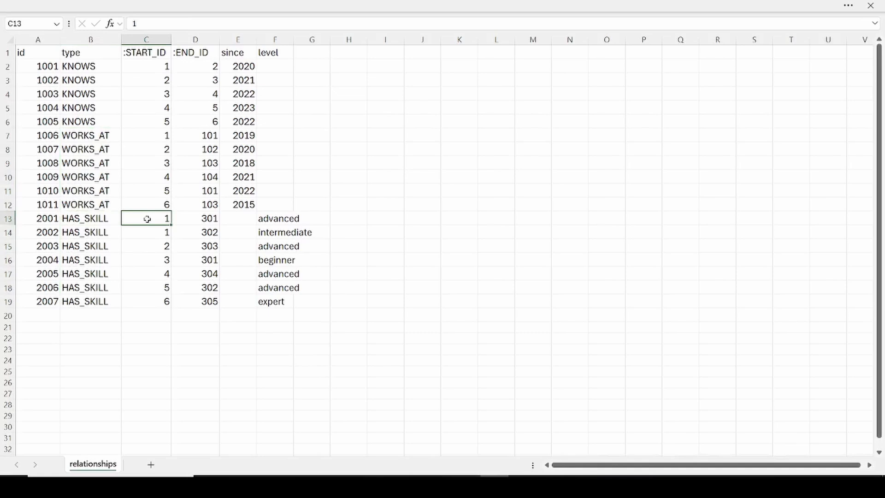
{"action": "left_click", "coordinate": [212, 218]}
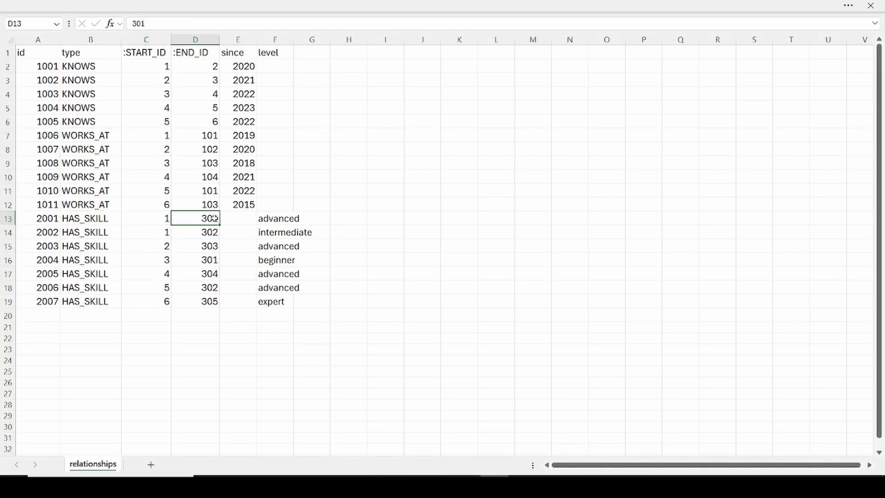
{"action": "left_click", "coordinate": [285, 220]}
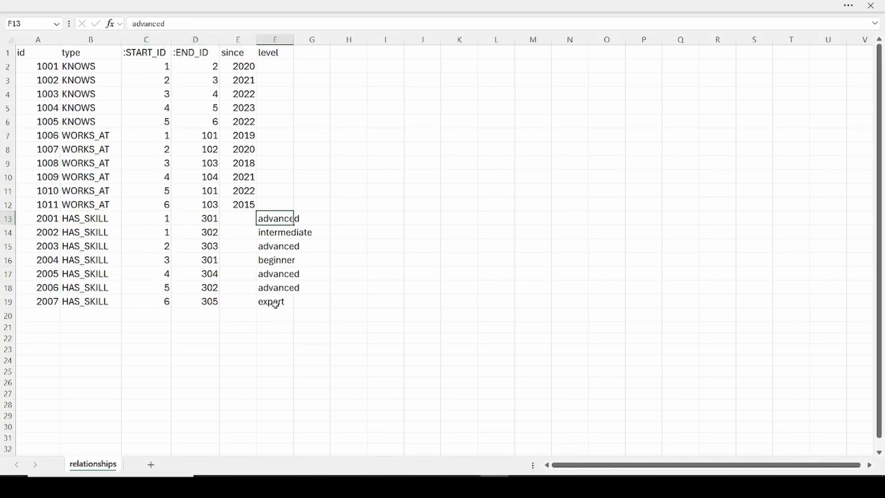
{"action": "left_click", "coordinate": [275, 302], "text": "shift"}
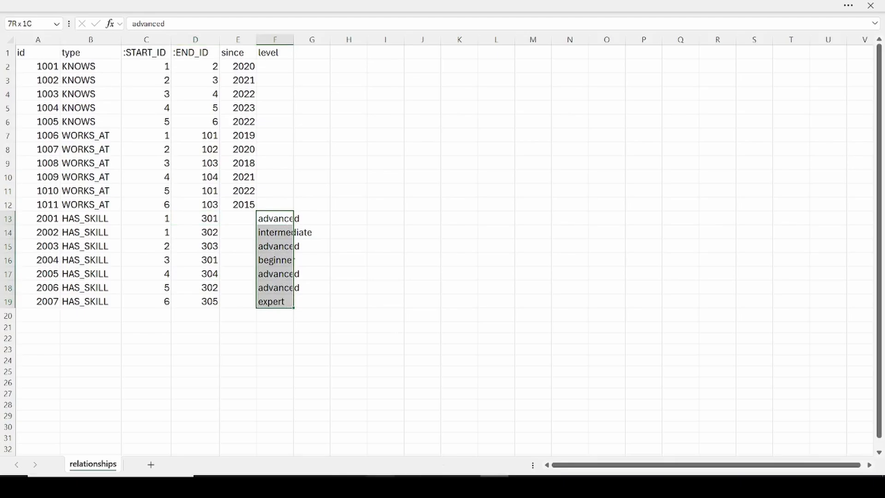
Step: Back in Memgraph Lab, set the new edge's type to HAS_SKILL, with Person as start node and Skill as end node
{"action": "key", "text": "alt+Tab"}
{"action": "left_click", "coordinate": [333, 161]}
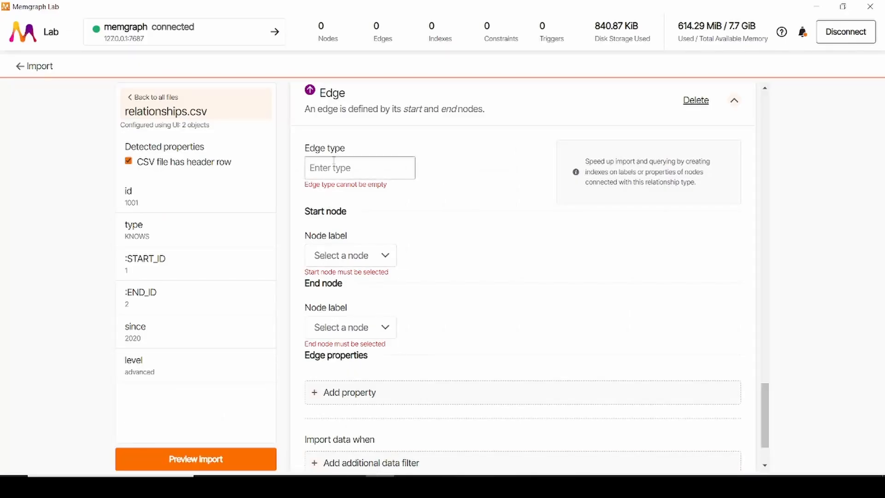
{"action": "type", "text": "HAS_SKILL"}
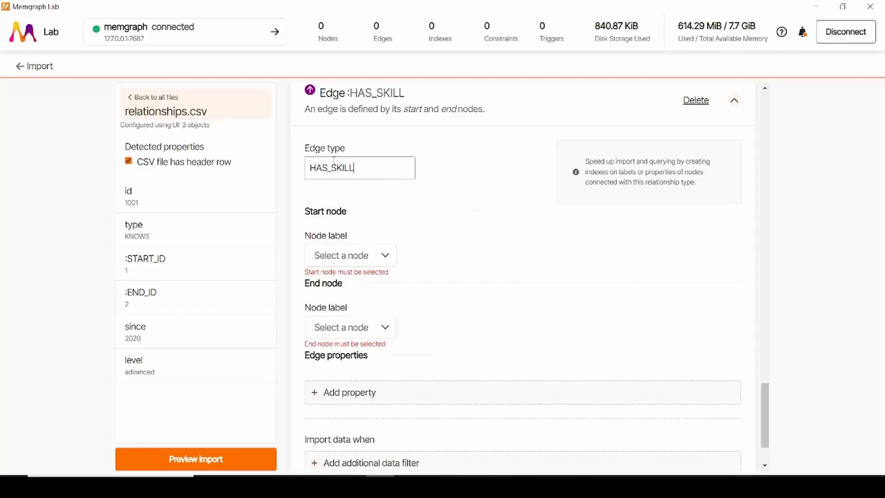
{"action": "left_click", "coordinate": [343, 255]}
{"action": "left_click", "coordinate": [328, 283]}
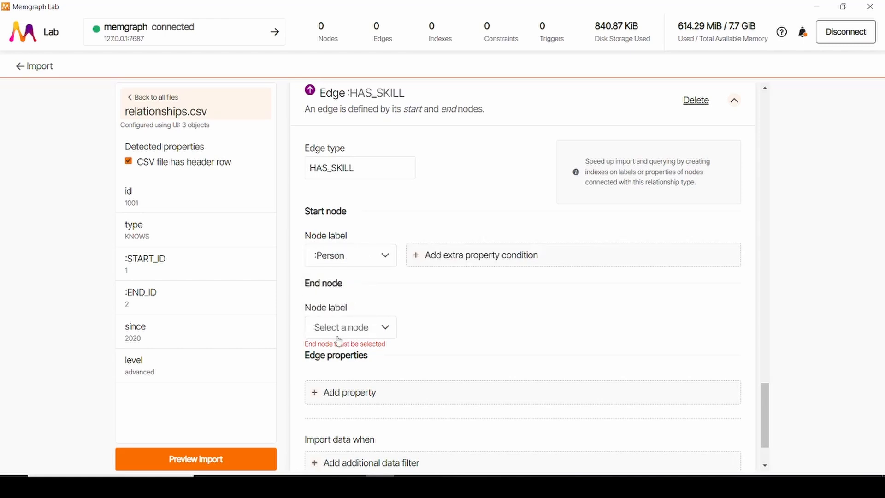
{"action": "left_click", "coordinate": [350, 327]}
{"action": "left_click", "coordinate": [333, 396]}
Step: Match the HAS_SKILL start node's id property to the :START_ID column
{"action": "scroll", "coordinate": [415, 249], "scroll_direction": "down", "scroll_amount": 1}
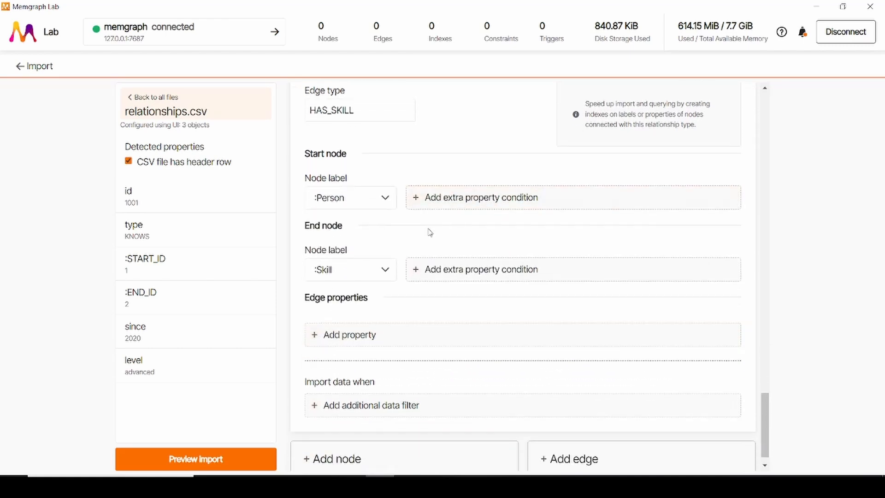
{"action": "left_click", "coordinate": [429, 205]}
{"action": "left_click", "coordinate": [430, 202]}
{"action": "left_click", "coordinate": [428, 249]}
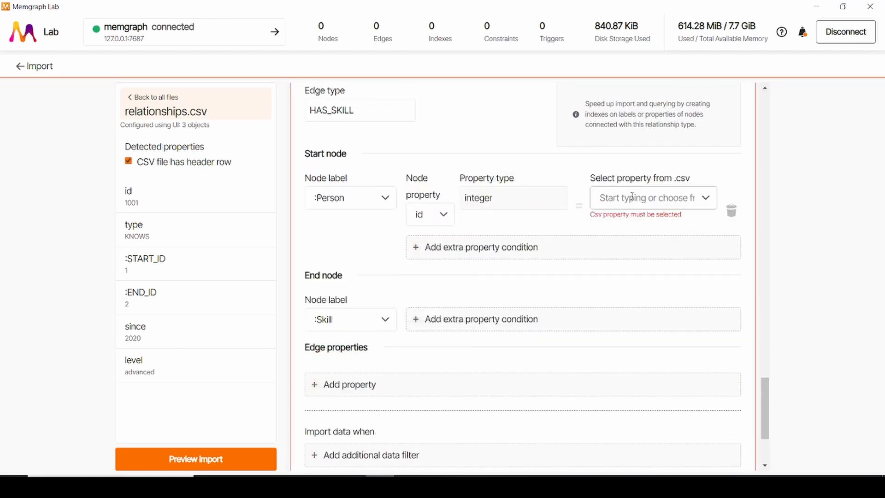
{"action": "left_click", "coordinate": [645, 198]}
{"action": "left_click", "coordinate": [642, 297]}
Step: Match the HAS_SKILL end node's id property to the :END_ID column
{"action": "left_click", "coordinate": [431, 319]}
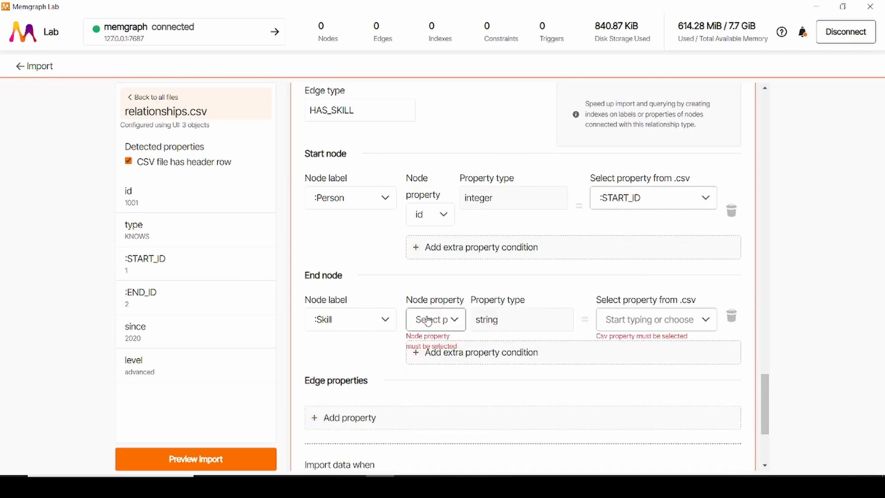
{"action": "left_click", "coordinate": [433, 319]}
{"action": "left_click", "coordinate": [435, 354]}
{"action": "left_click", "coordinate": [602, 314]}
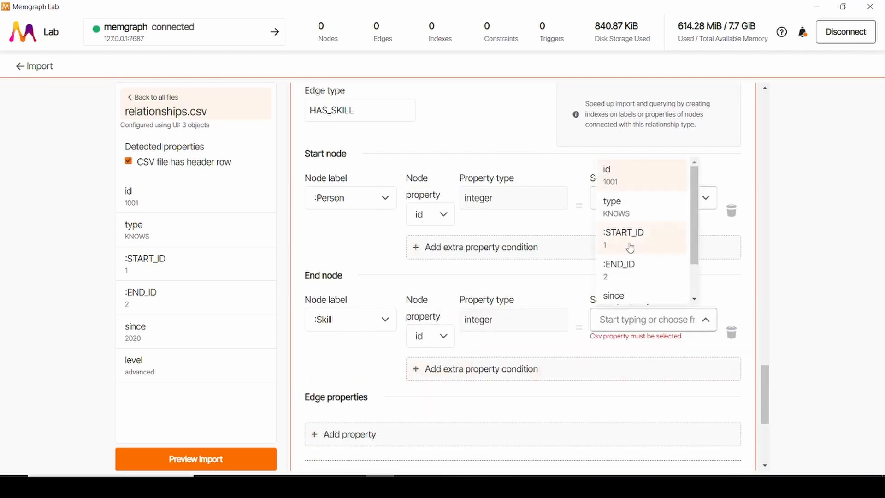
{"action": "left_click", "coordinate": [632, 267]}
Step: Add the id column as an integer property of the HAS_SKILL edge
{"action": "scroll", "coordinate": [456, 221], "scroll_direction": "down", "scroll_amount": 4}
{"action": "left_click", "coordinate": [348, 269]}
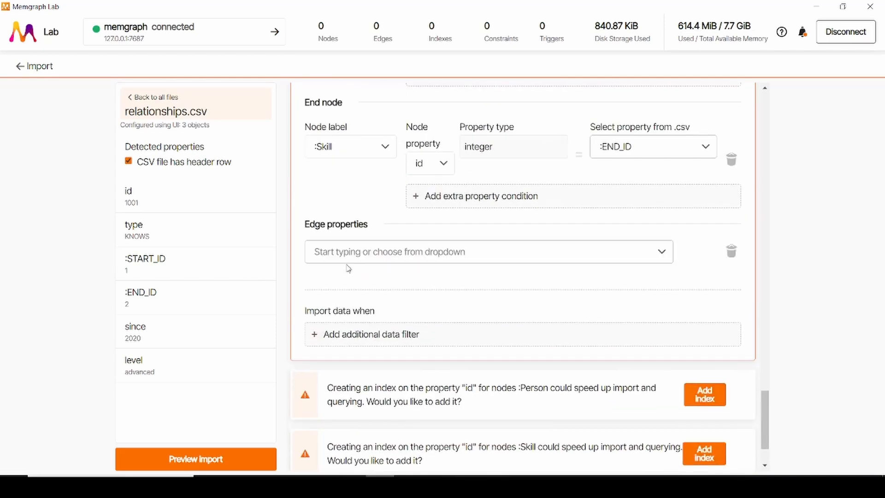
{"action": "left_click", "coordinate": [347, 248]}
{"action": "left_click", "coordinate": [343, 290]}
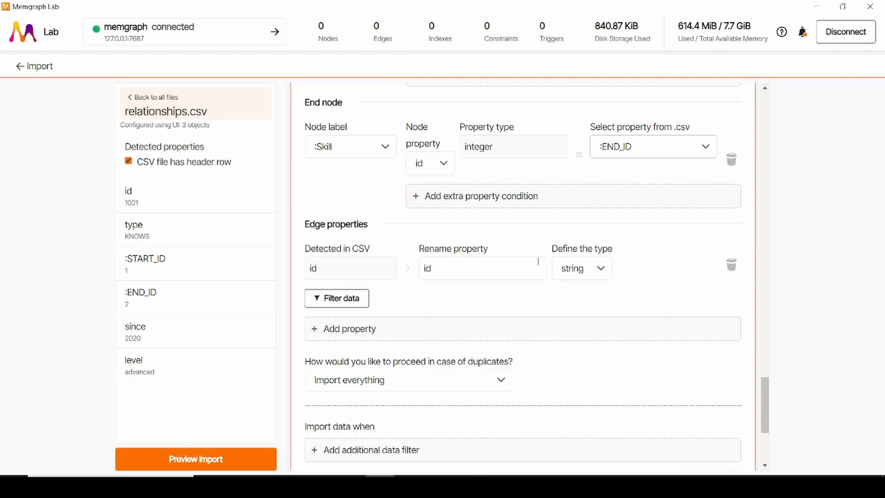
{"action": "left_click", "coordinate": [582, 268]}
{"action": "left_click", "coordinate": [574, 316]}
{"action": "scroll", "coordinate": [370, 268], "scroll_direction": "down", "scroll_amount": 1}
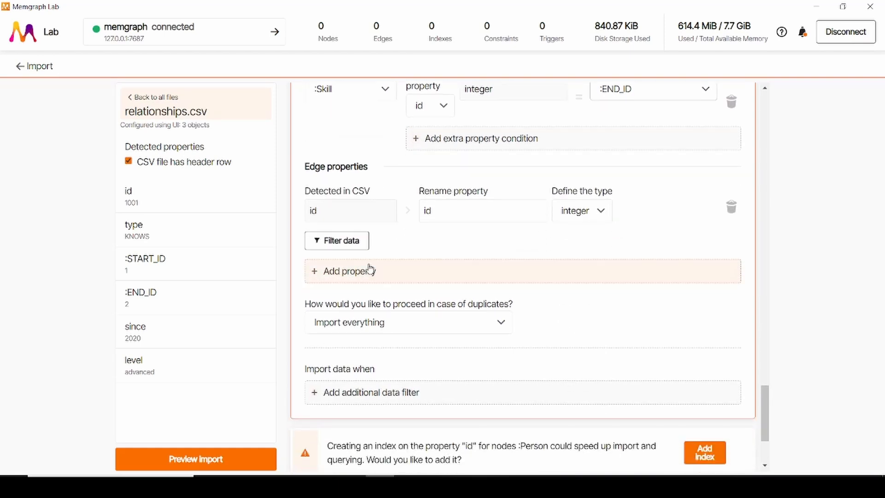
Step: Add the level column as a string property of the HAS_SKILL edge
{"action": "left_click", "coordinate": [370, 268]}
{"action": "left_click", "coordinate": [370, 270]}
{"action": "scroll", "coordinate": [341, 375], "scroll_direction": "down", "scroll_amount": 2}
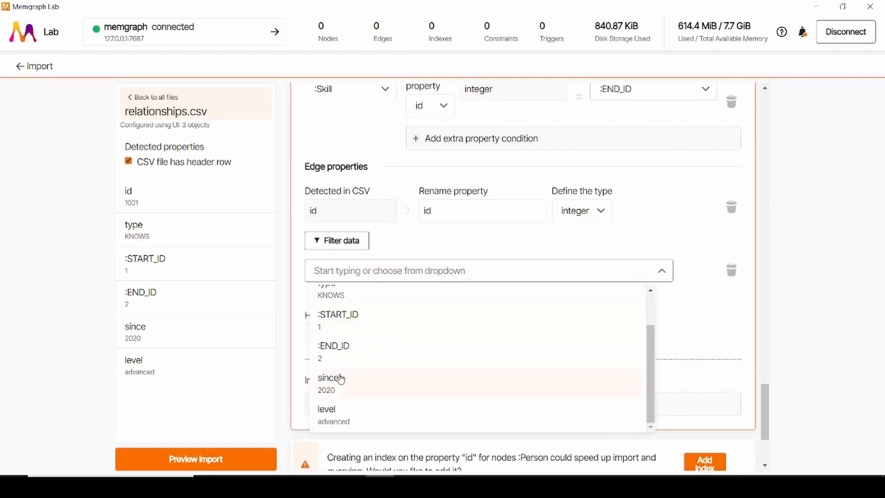
{"action": "left_click", "coordinate": [353, 417]}
{"action": "scroll", "coordinate": [580, 290], "scroll_direction": "down", "scroll_amount": 2}
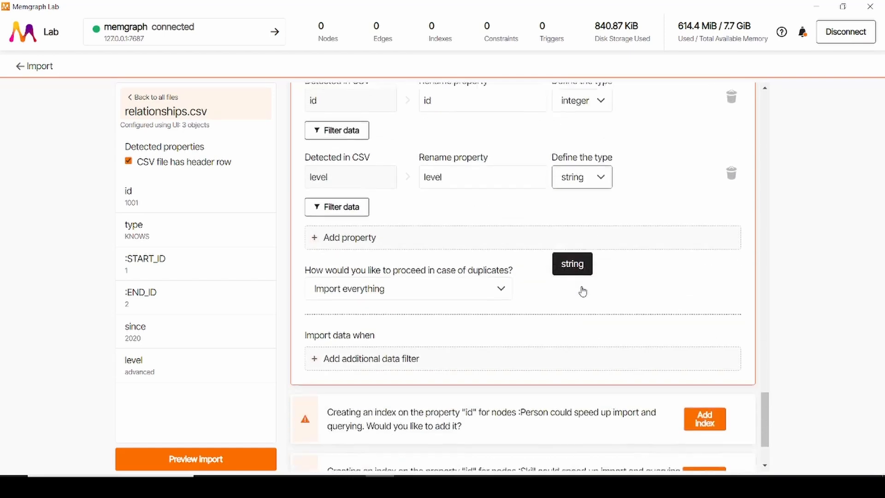
Step: Set duplicate handling for the HAS_SKILL edge to Merge, identifying duplicates by id
{"action": "left_click", "coordinate": [405, 282]}
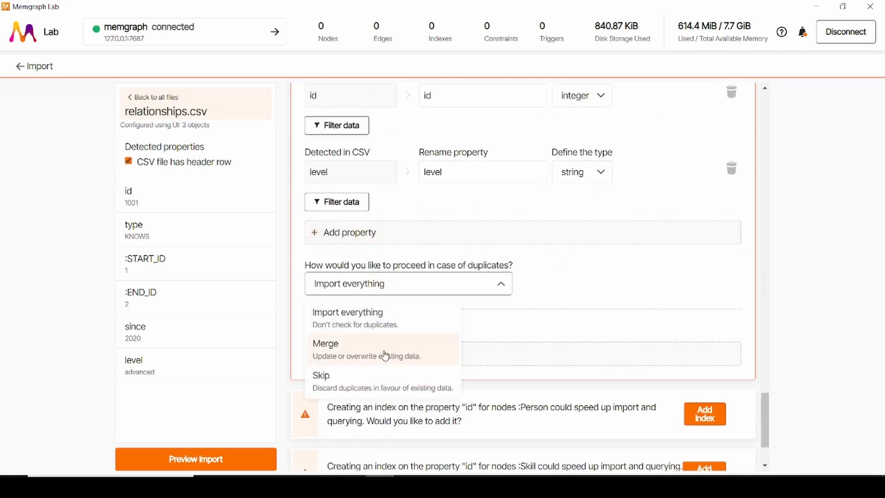
{"action": "left_click", "coordinate": [341, 343]}
{"action": "left_click", "coordinate": [551, 285]}
{"action": "left_click", "coordinate": [551, 312]}
{"action": "left_click", "coordinate": [405, 336]}
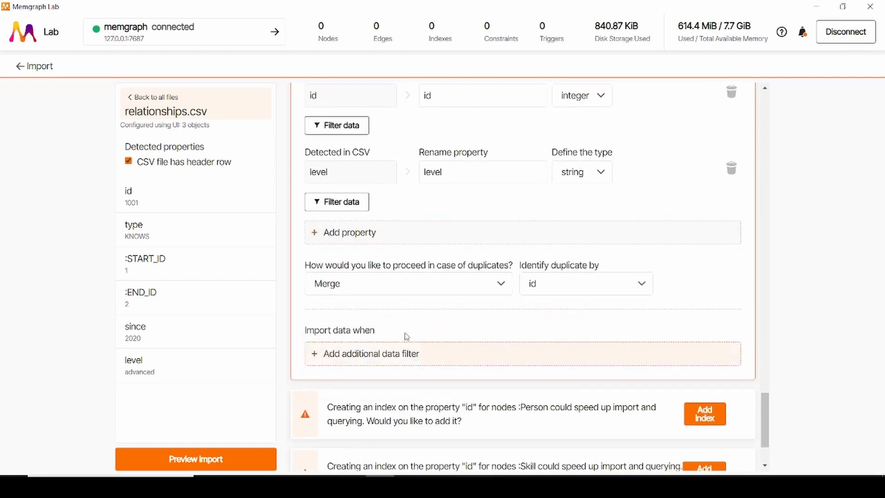
Step: Filter the HAS_SKILL edge to rows whose type column value equals HAS_SKILL
{"action": "scroll", "coordinate": [351, 296], "scroll_direction": "down", "scroll_amount": 1}
{"action": "left_click", "coordinate": [366, 299]}
{"action": "left_click", "coordinate": [415, 295]}
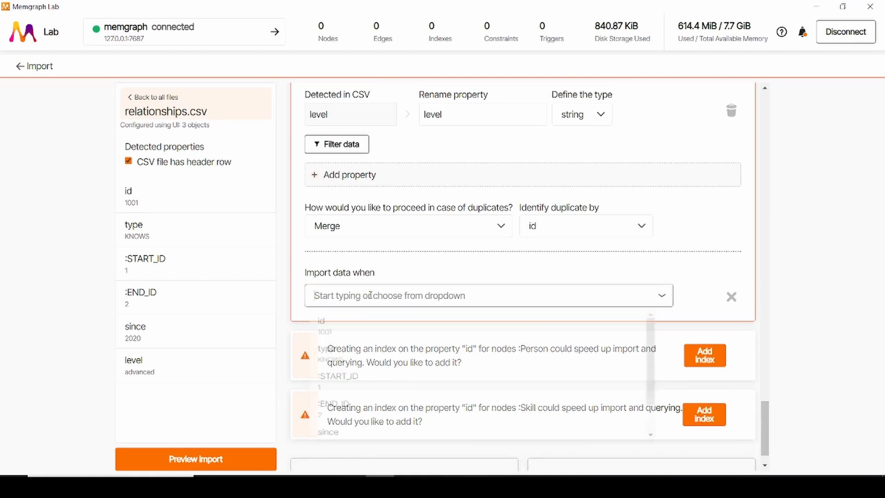
{"action": "left_click", "coordinate": [364, 365]}
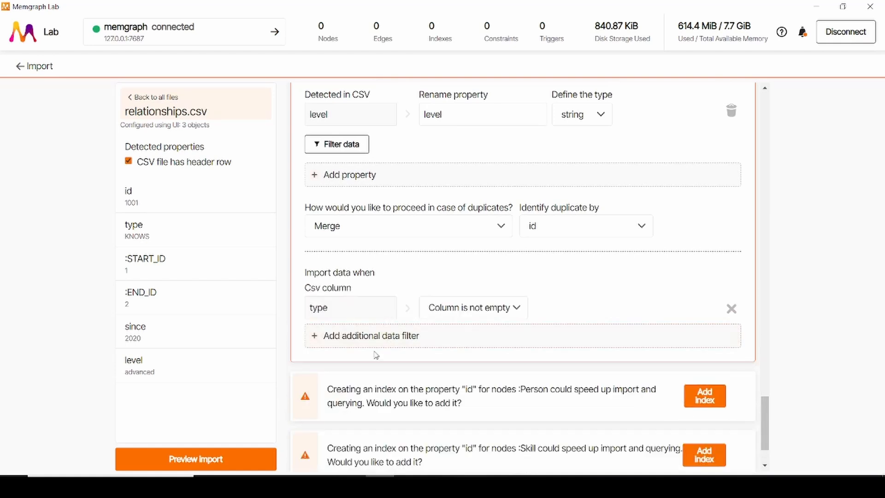
{"action": "left_click", "coordinate": [466, 307]}
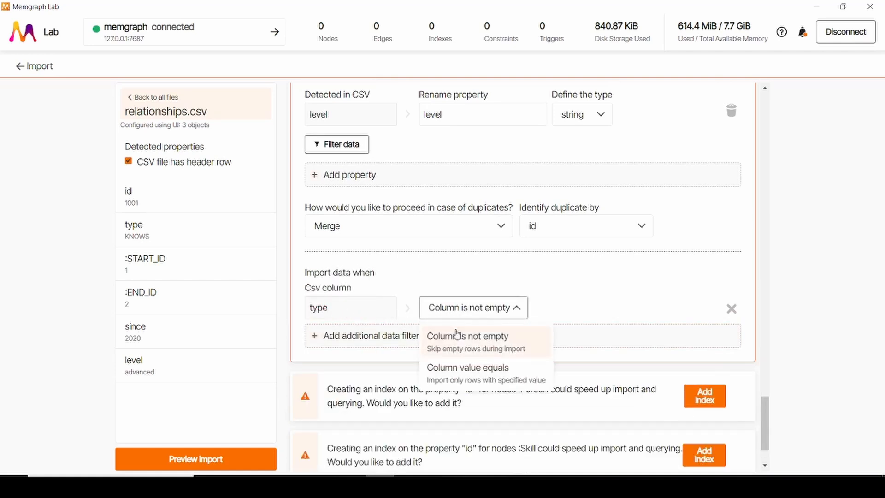
{"action": "left_click", "coordinate": [461, 366]}
{"action": "left_click", "coordinate": [556, 311]}
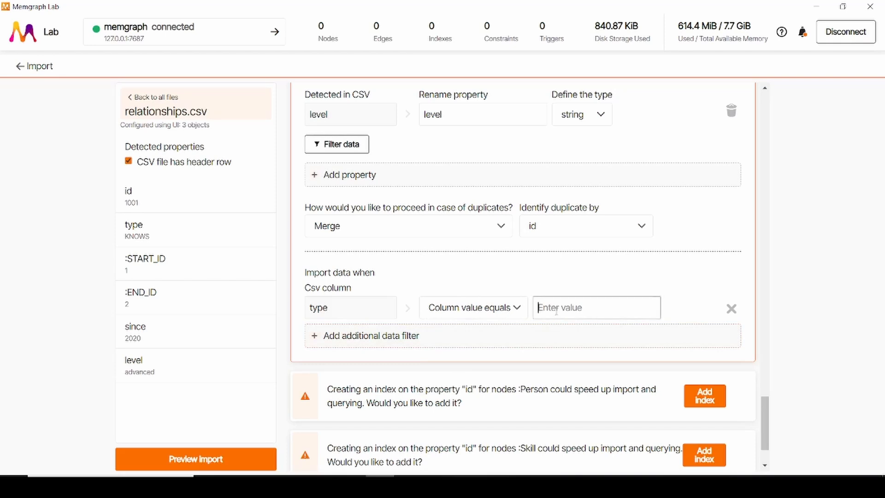
{"action": "type", "text": "HAS_SKILL"}
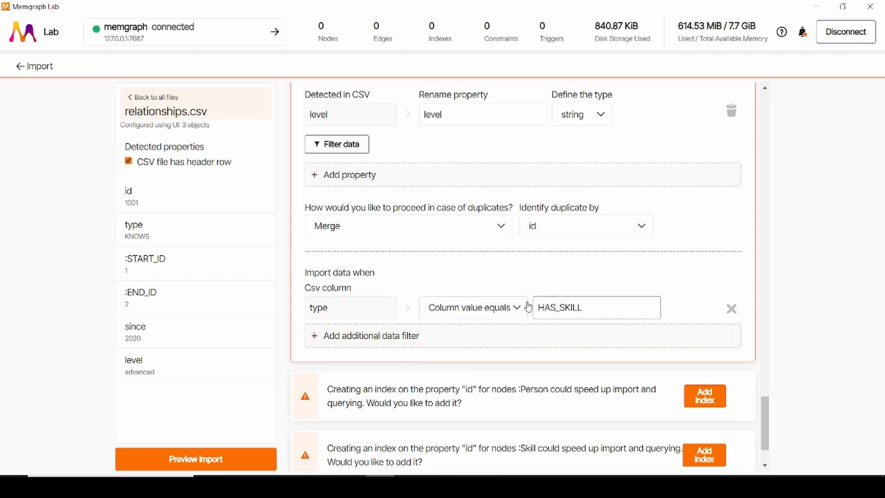
Step: Return to the list of uploaded files and start importing the four configured CSV files
{"action": "scroll", "coordinate": [528, 306], "scroll_direction": "down", "scroll_amount": 2}
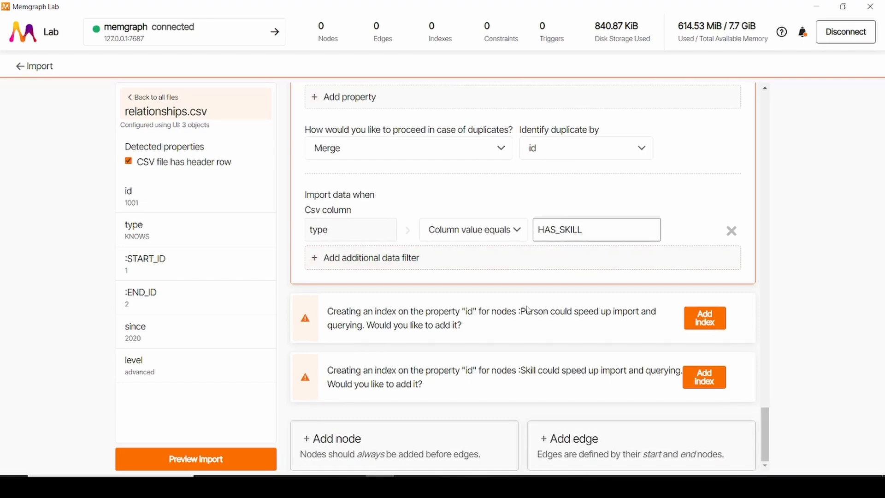
{"action": "scroll", "coordinate": [563, 335], "scroll_direction": "up", "scroll_amount": 15}
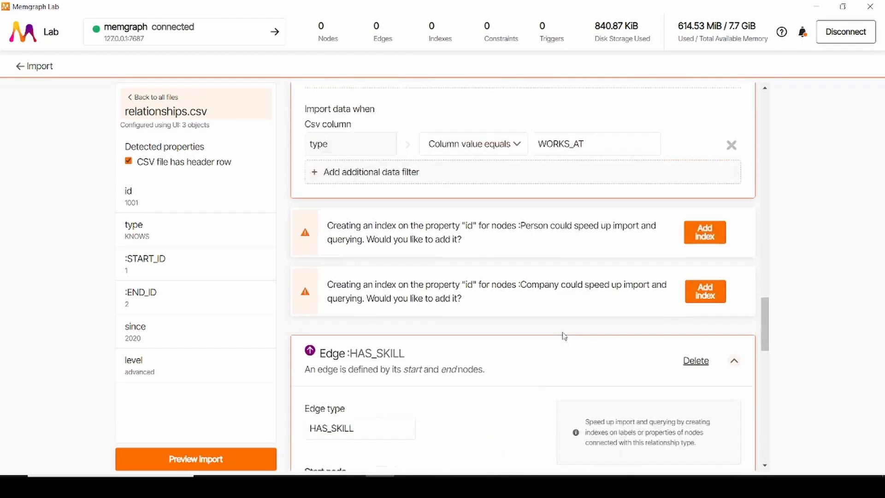
{"action": "scroll", "coordinate": [563, 335], "scroll_direction": "up", "scroll_amount": 15}
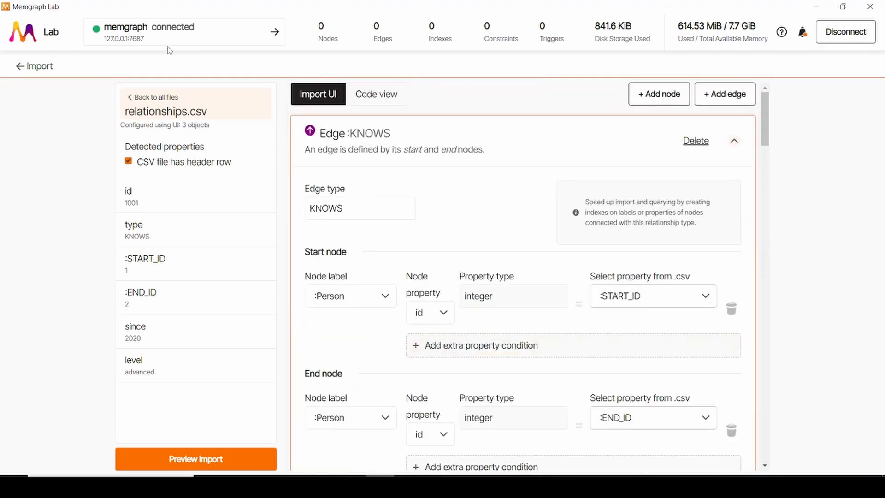
{"action": "left_click", "coordinate": [159, 97]}
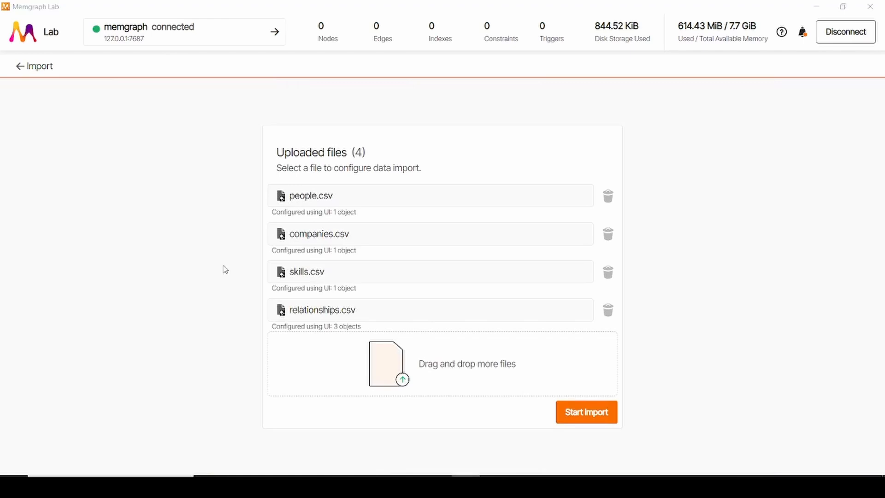
{"action": "left_click", "coordinate": [612, 418]}
{"action": "left_click", "coordinate": [592, 160]}
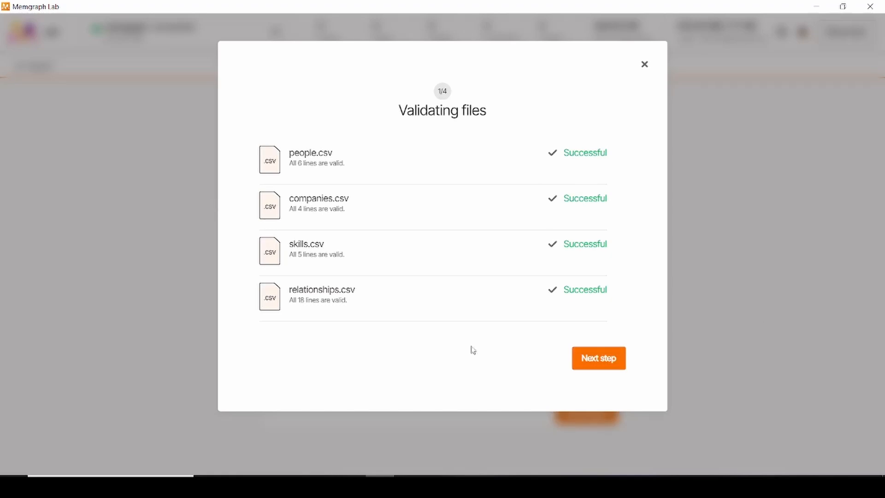
Step: Proceed from file validation through the upload to Memgraph and the data import to the database cleanup stage
{"action": "left_click", "coordinate": [599, 365]}
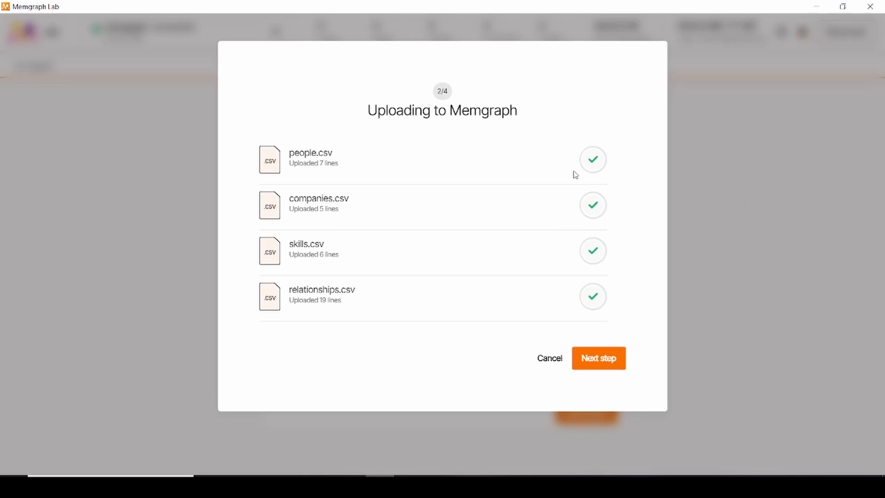
{"action": "left_click", "coordinate": [601, 363]}
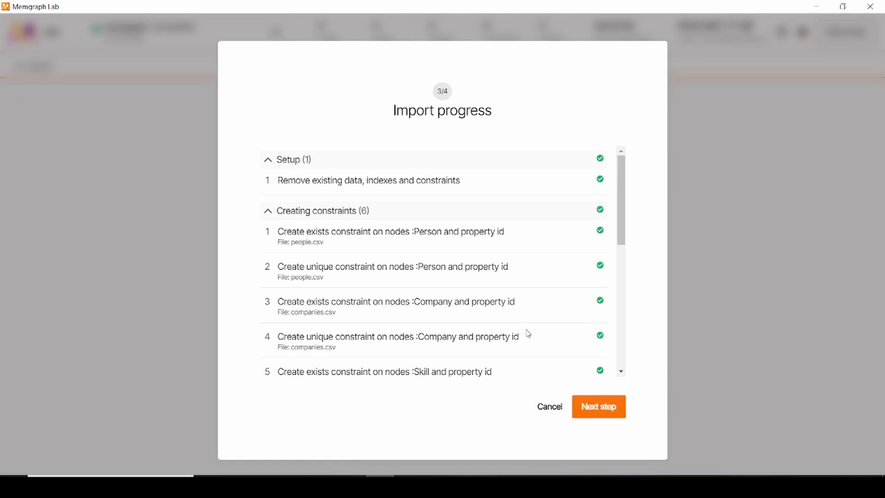
{"action": "scroll", "coordinate": [525, 334], "scroll_direction": "down", "scroll_amount": 10}
{"action": "left_click", "coordinate": [583, 415]}
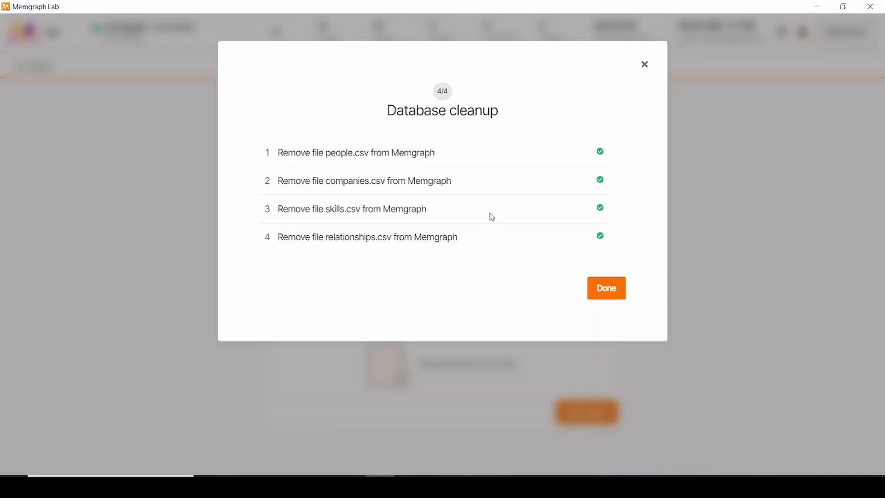
Step: Finish the import, submit feedback rating it Very easy, and close the import result
{"action": "left_click", "coordinate": [598, 292]}
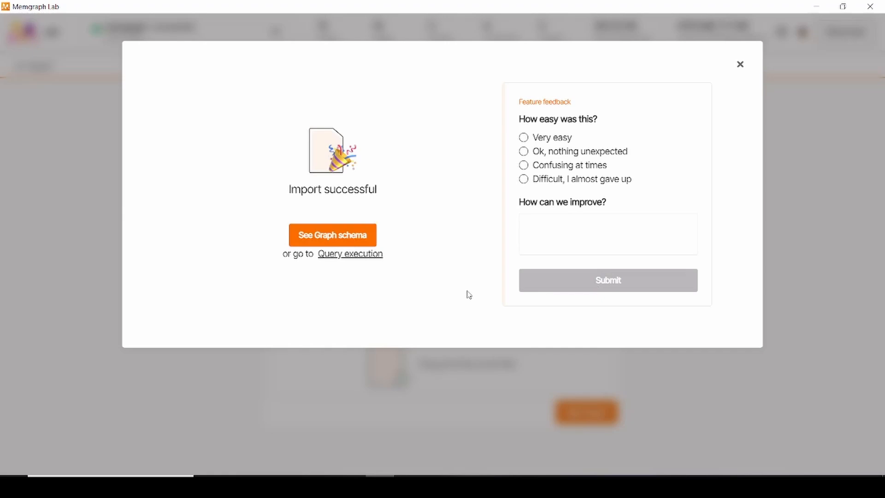
{"action": "left_click", "coordinate": [561, 138]}
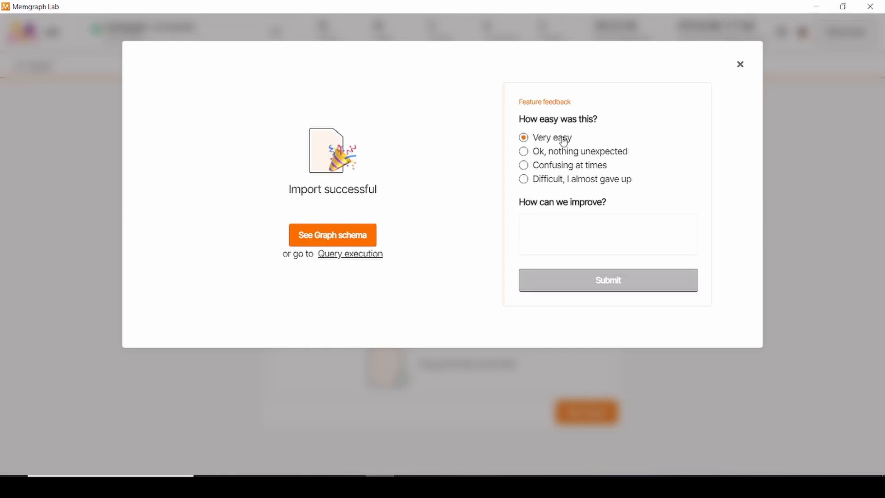
{"action": "left_click", "coordinate": [597, 289]}
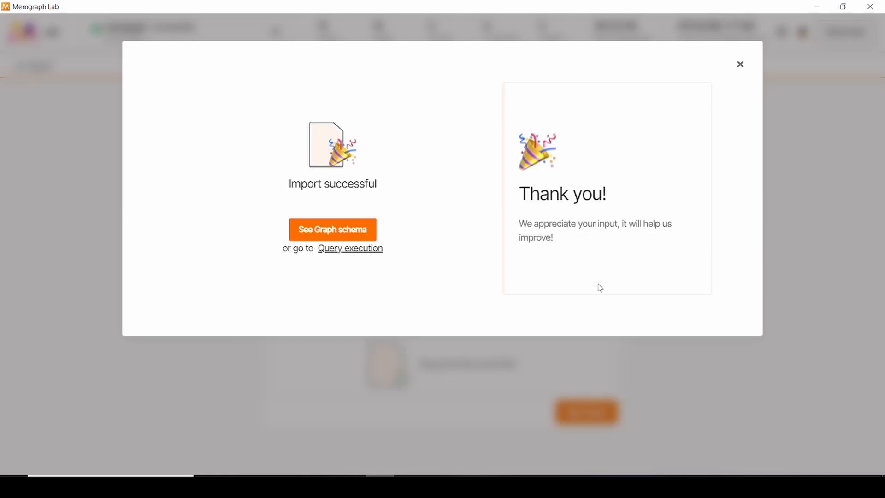
{"action": "left_click", "coordinate": [739, 65]}
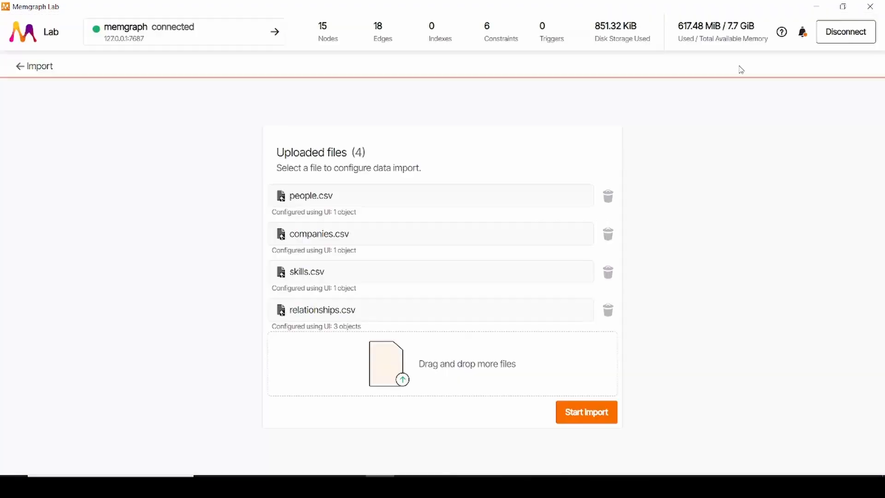
Step: Leave the import, discarding its configuration, and rerun MATCH (n)-[r]->(m) RETURN n, r, m; from the run history
{"action": "left_click", "coordinate": [27, 66]}
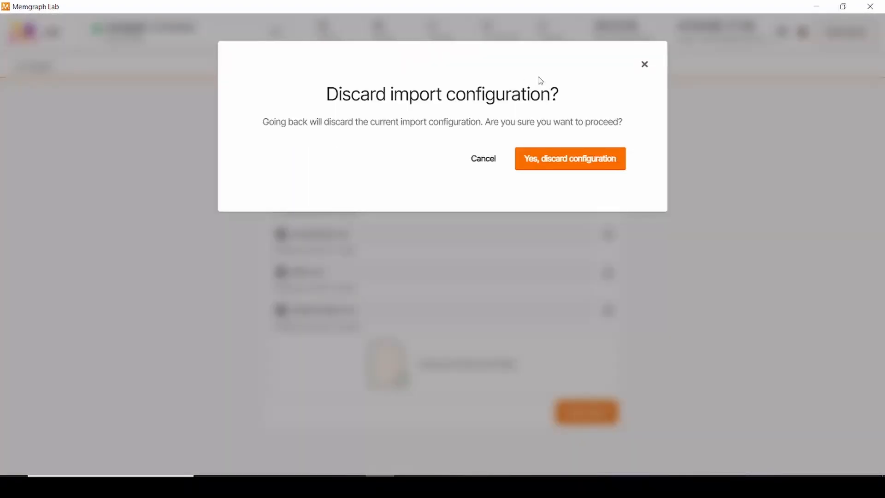
{"action": "left_click", "coordinate": [602, 157]}
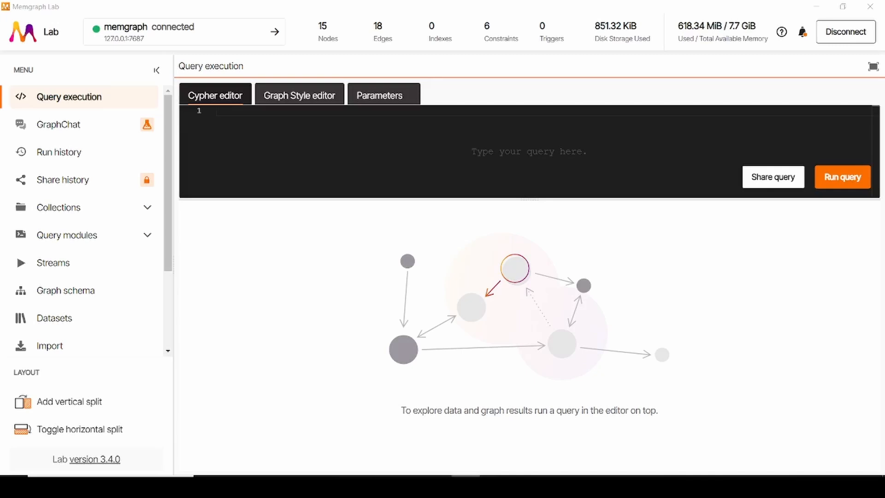
{"action": "left_click", "coordinate": [85, 156]}
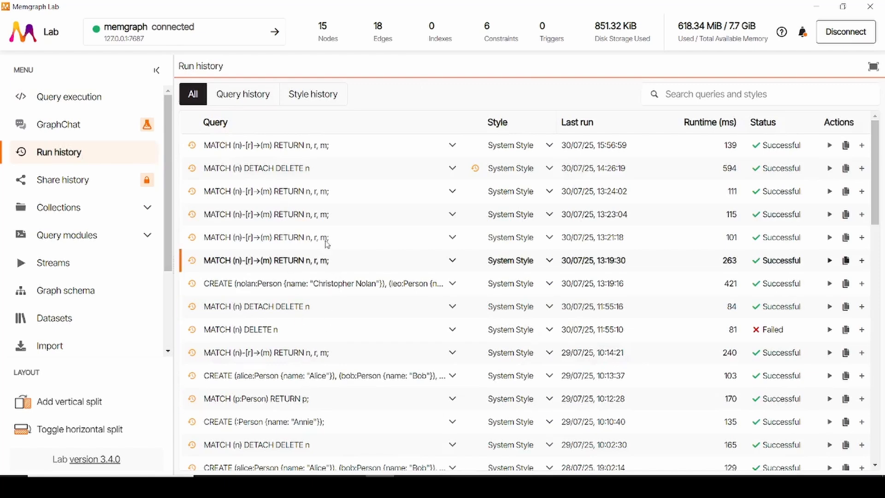
{"action": "left_click", "coordinate": [829, 190]}
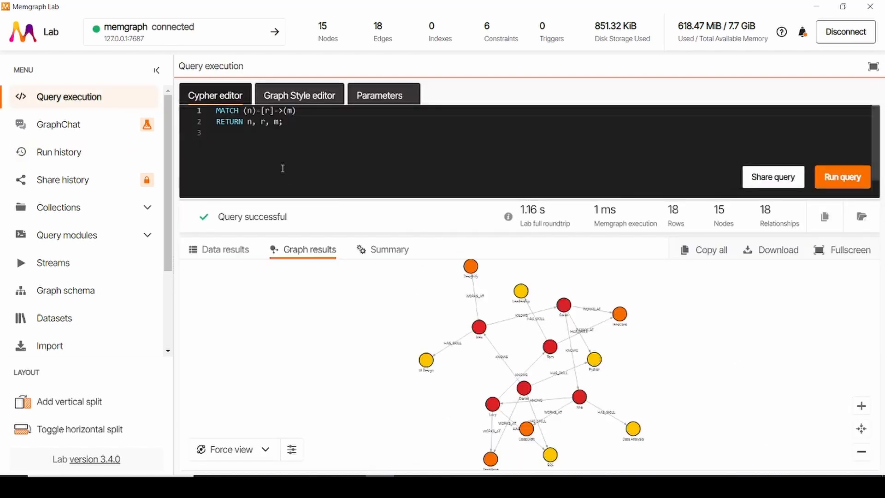
{"action": "left_click_drag", "start_coordinate": [284, 125], "coordinate": [216, 113]}
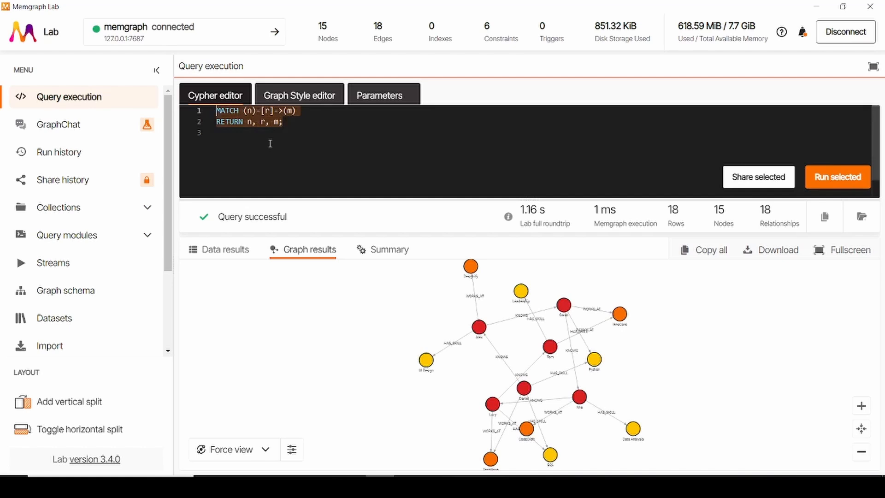
{"action": "left_click", "coordinate": [322, 142]}
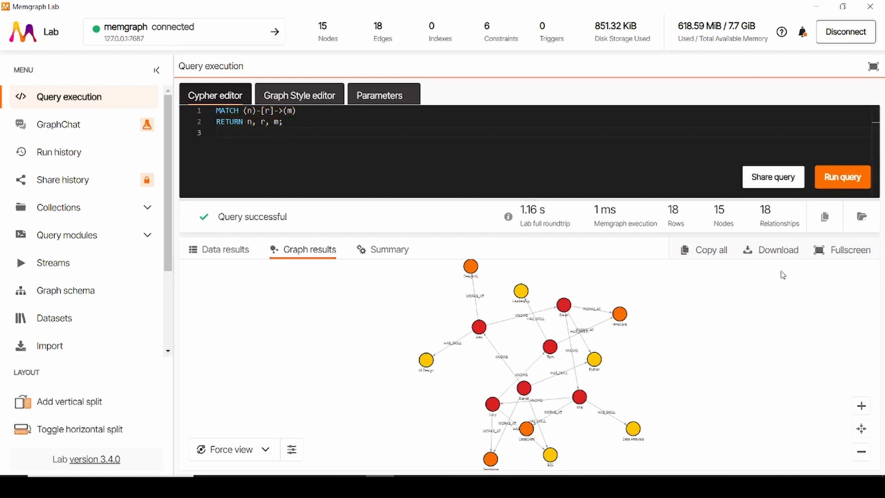
Step: Show the graph results in fullscreen and move two person nodes apart from their neighbours to untangle the KNOWS edges
{"action": "left_click", "coordinate": [832, 252]}
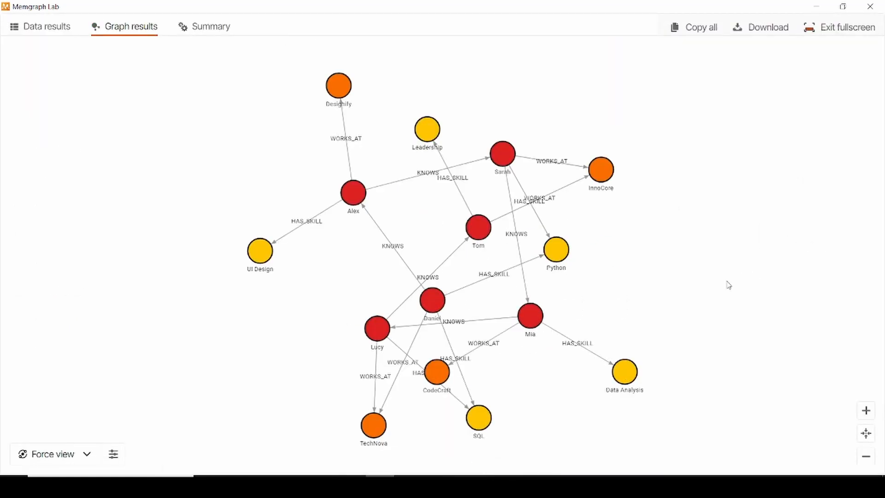
{"action": "left_click_drag", "start_coordinate": [489, 228], "coordinate": [456, 221]}
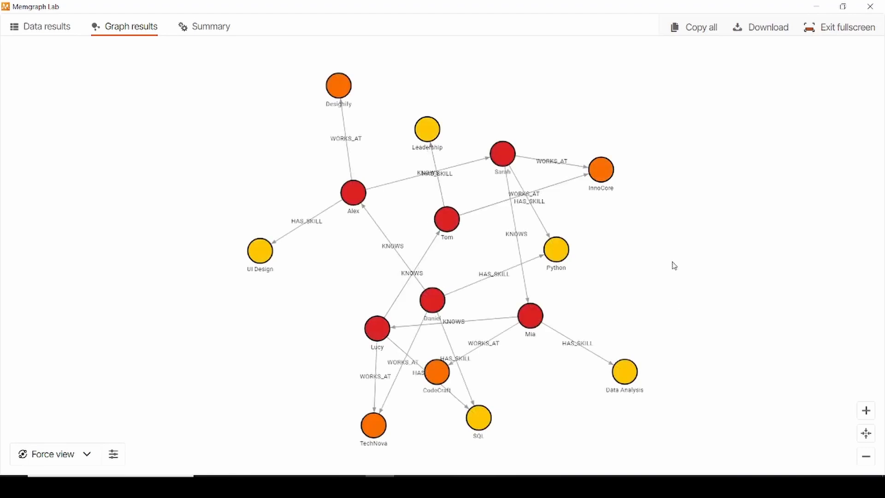
{"action": "left_click_drag", "start_coordinate": [377, 328], "coordinate": [341, 313]}
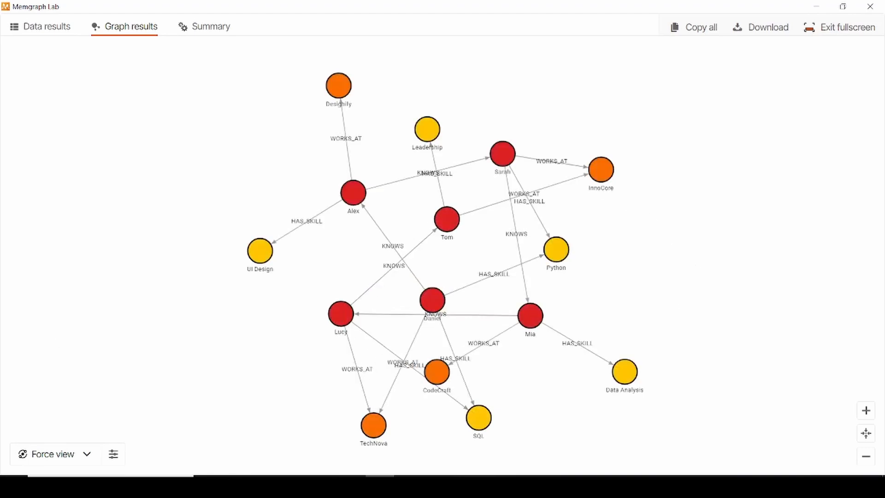
{"action": "left_click", "coordinate": [465, 486]}
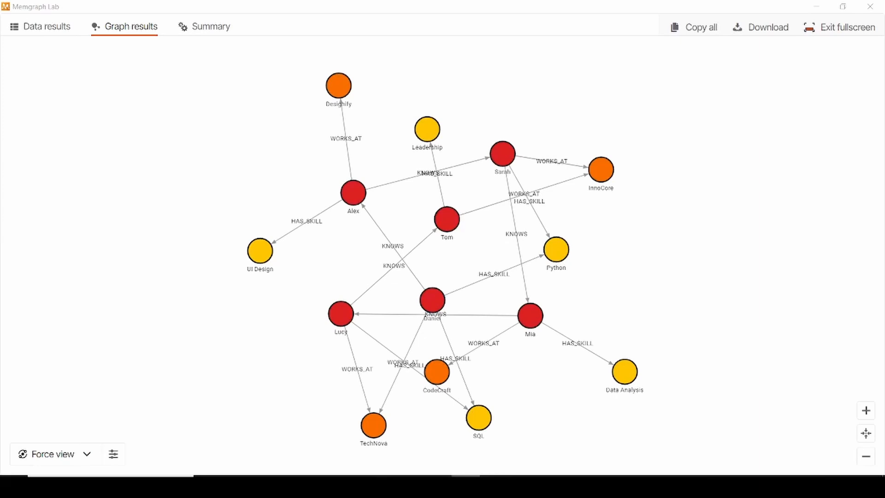